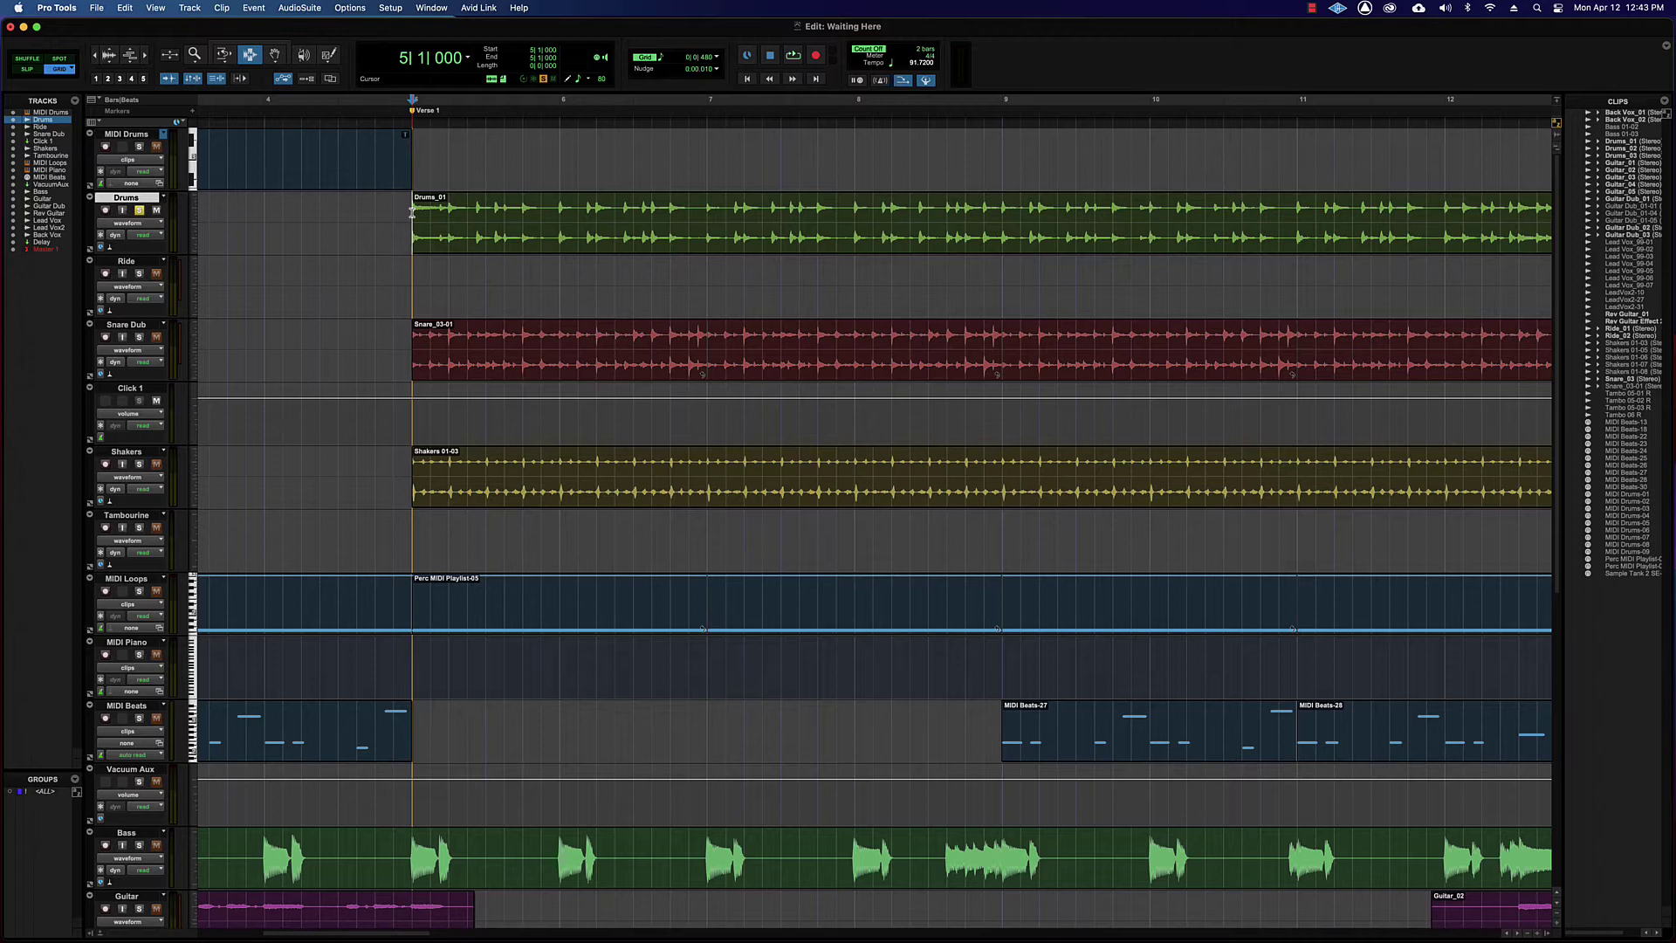
- Set the Drums track to Jumbo height, zoom in around bar 5, and select Drums_01 with the Grabber
left_click(193, 221)
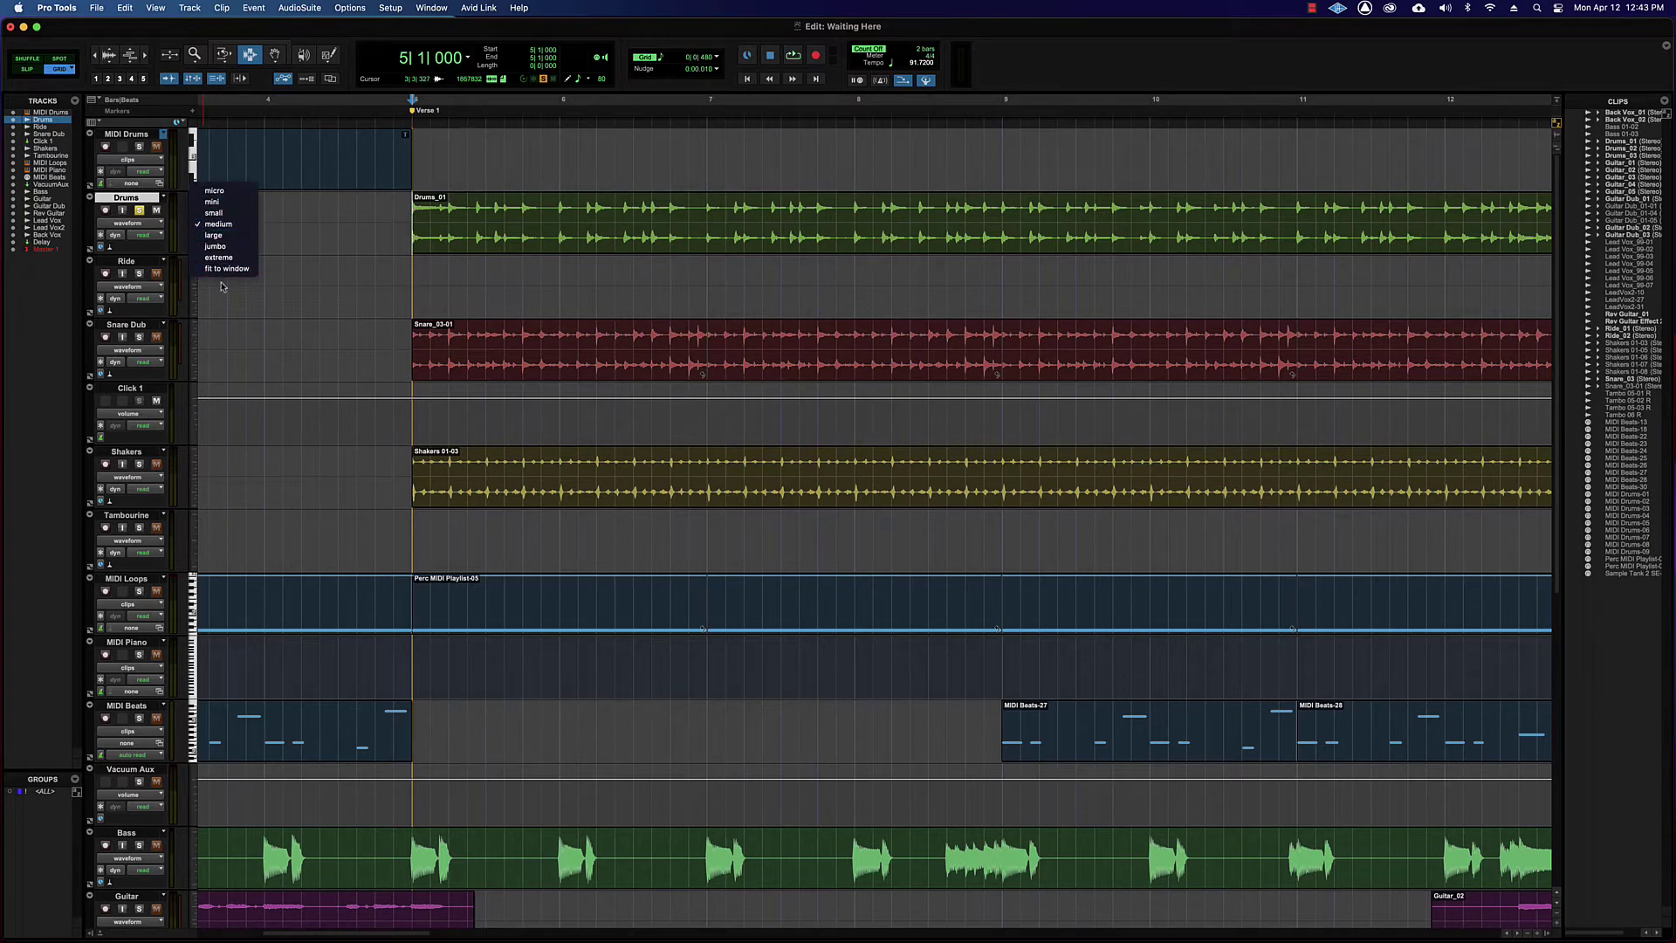
left_click(215, 246)
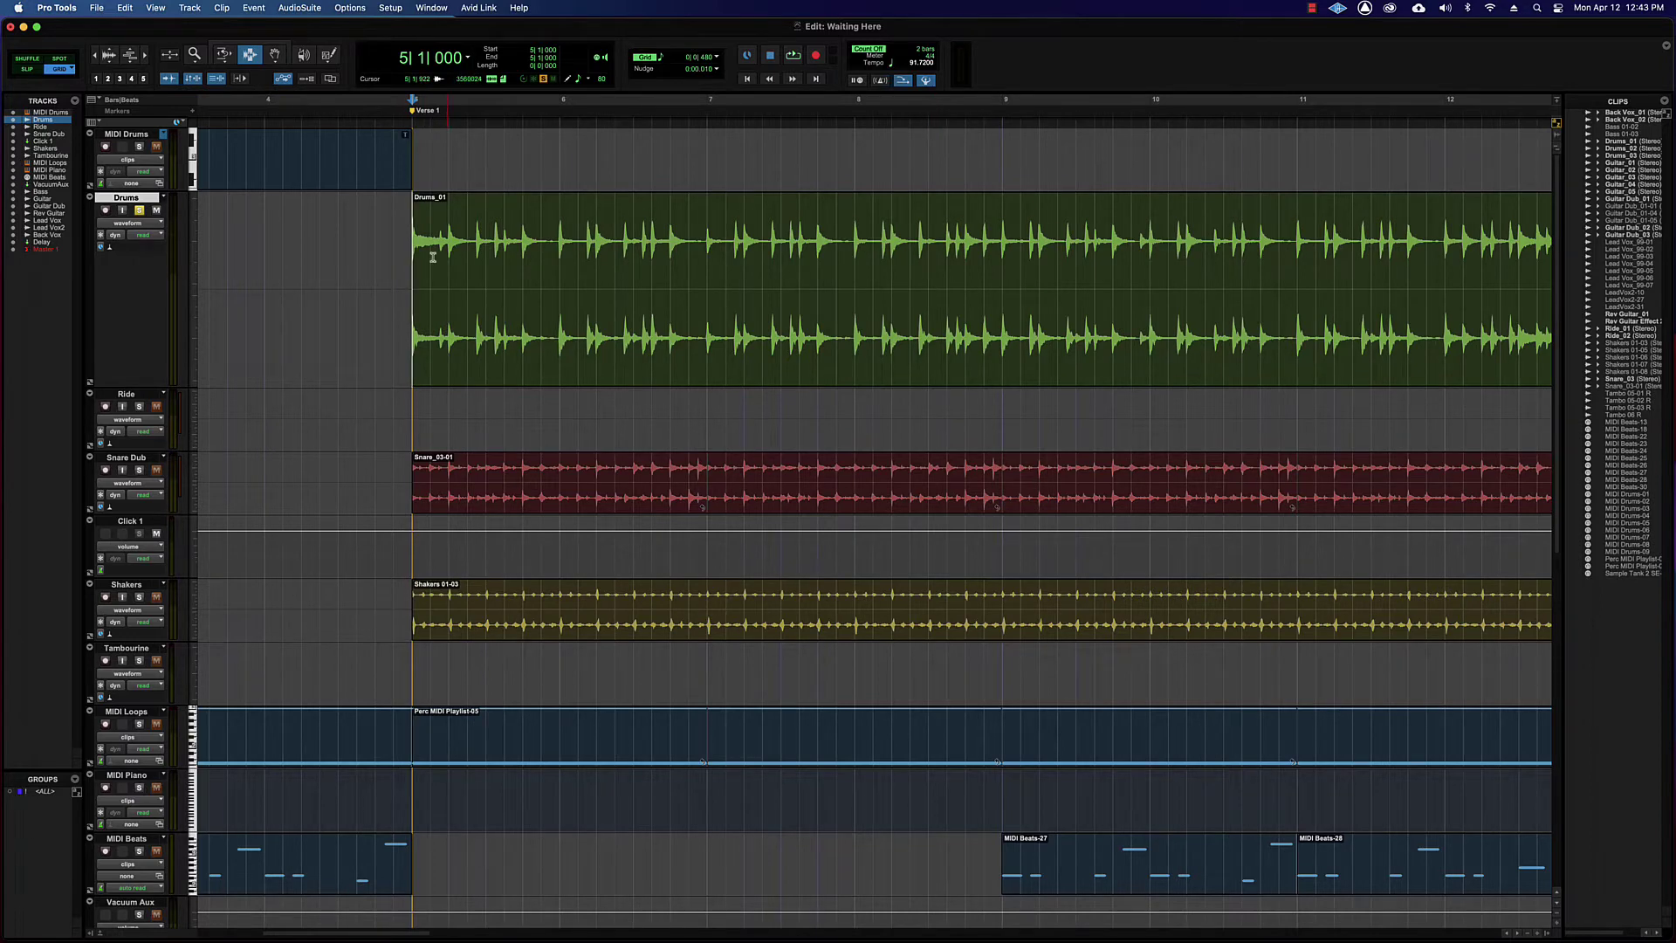
key("super+bracketright")
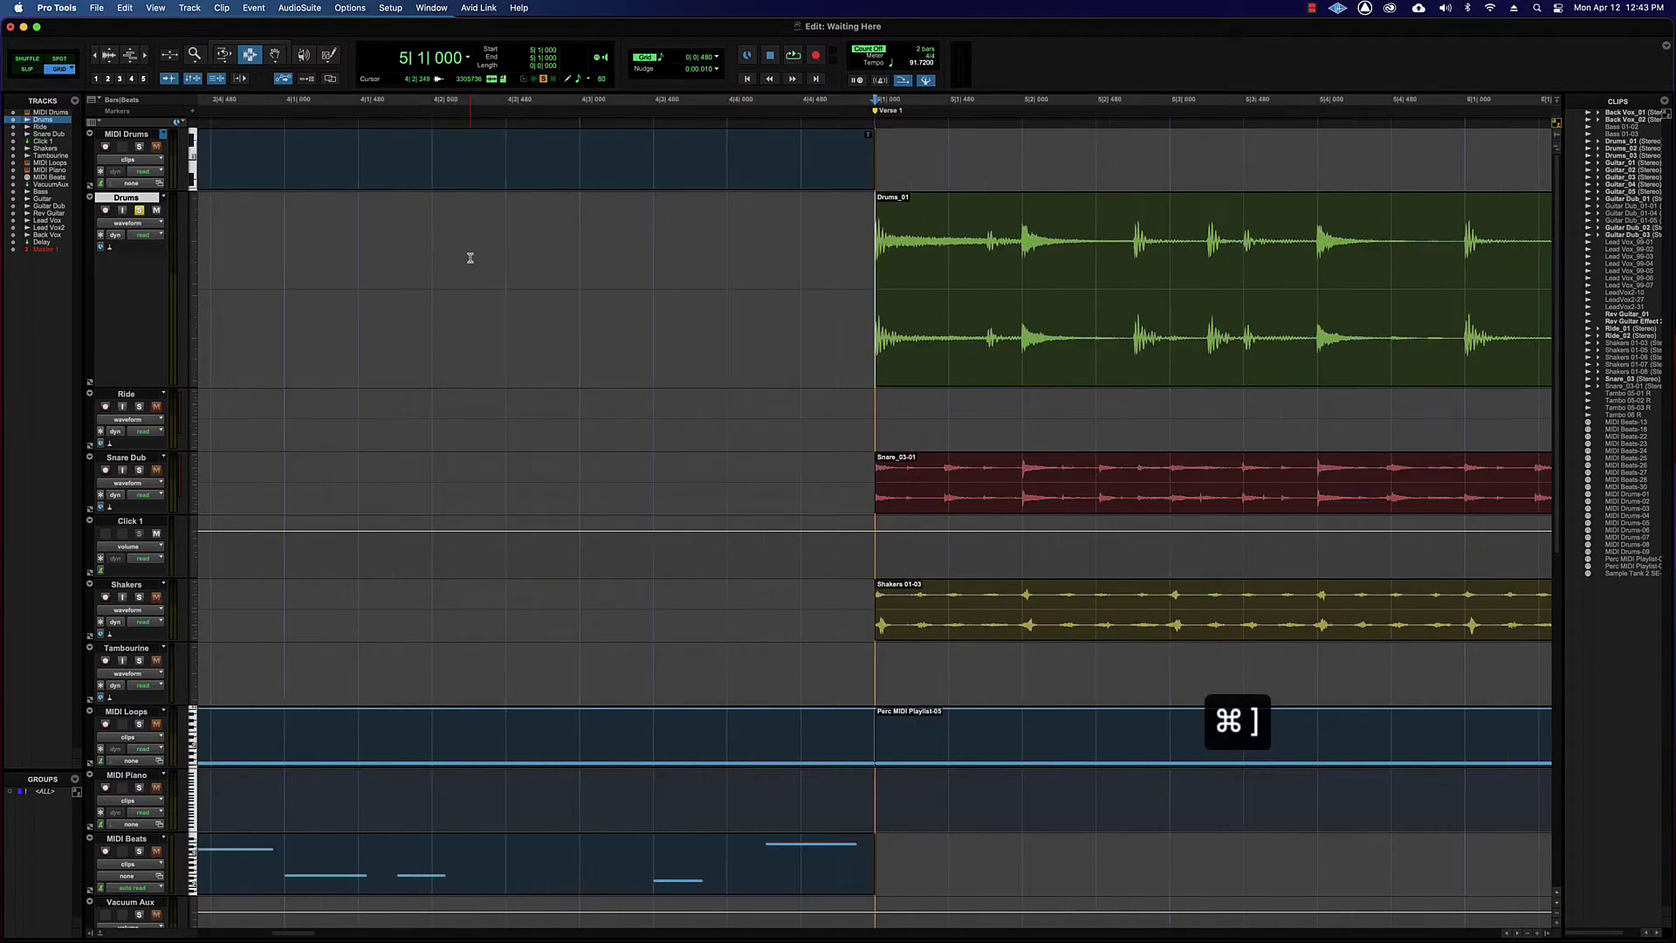
key("super+bracketright")
scroll(470, 257, "left", 3)
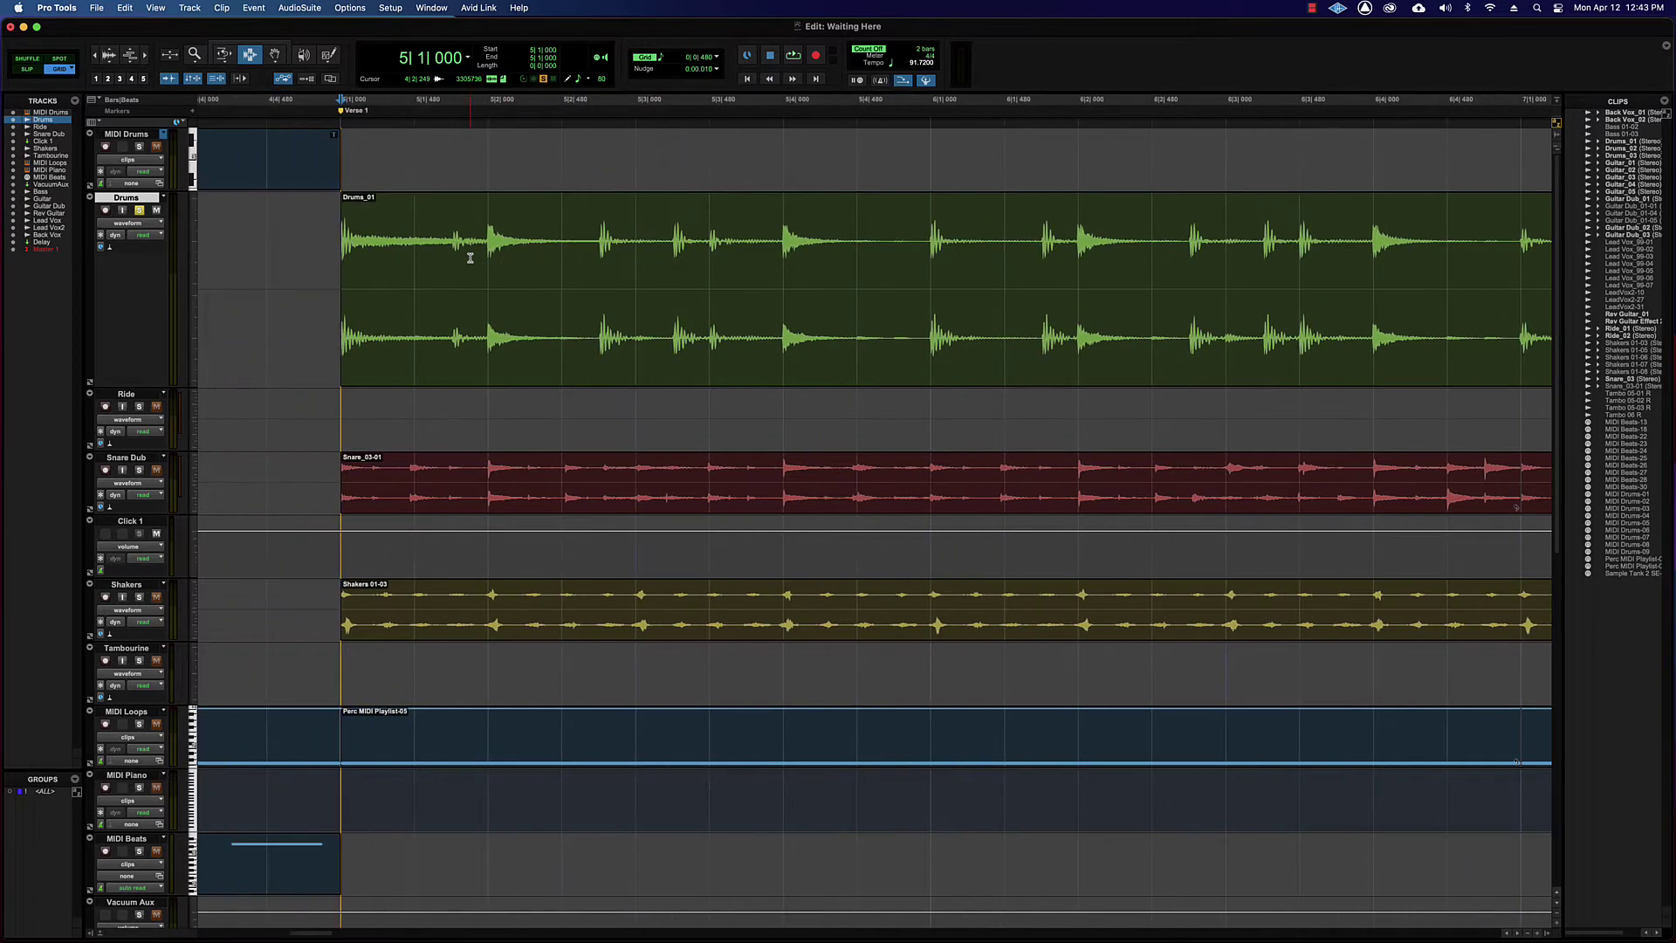
key("super+bracketleft")
scroll(469, 258, "right", 8)
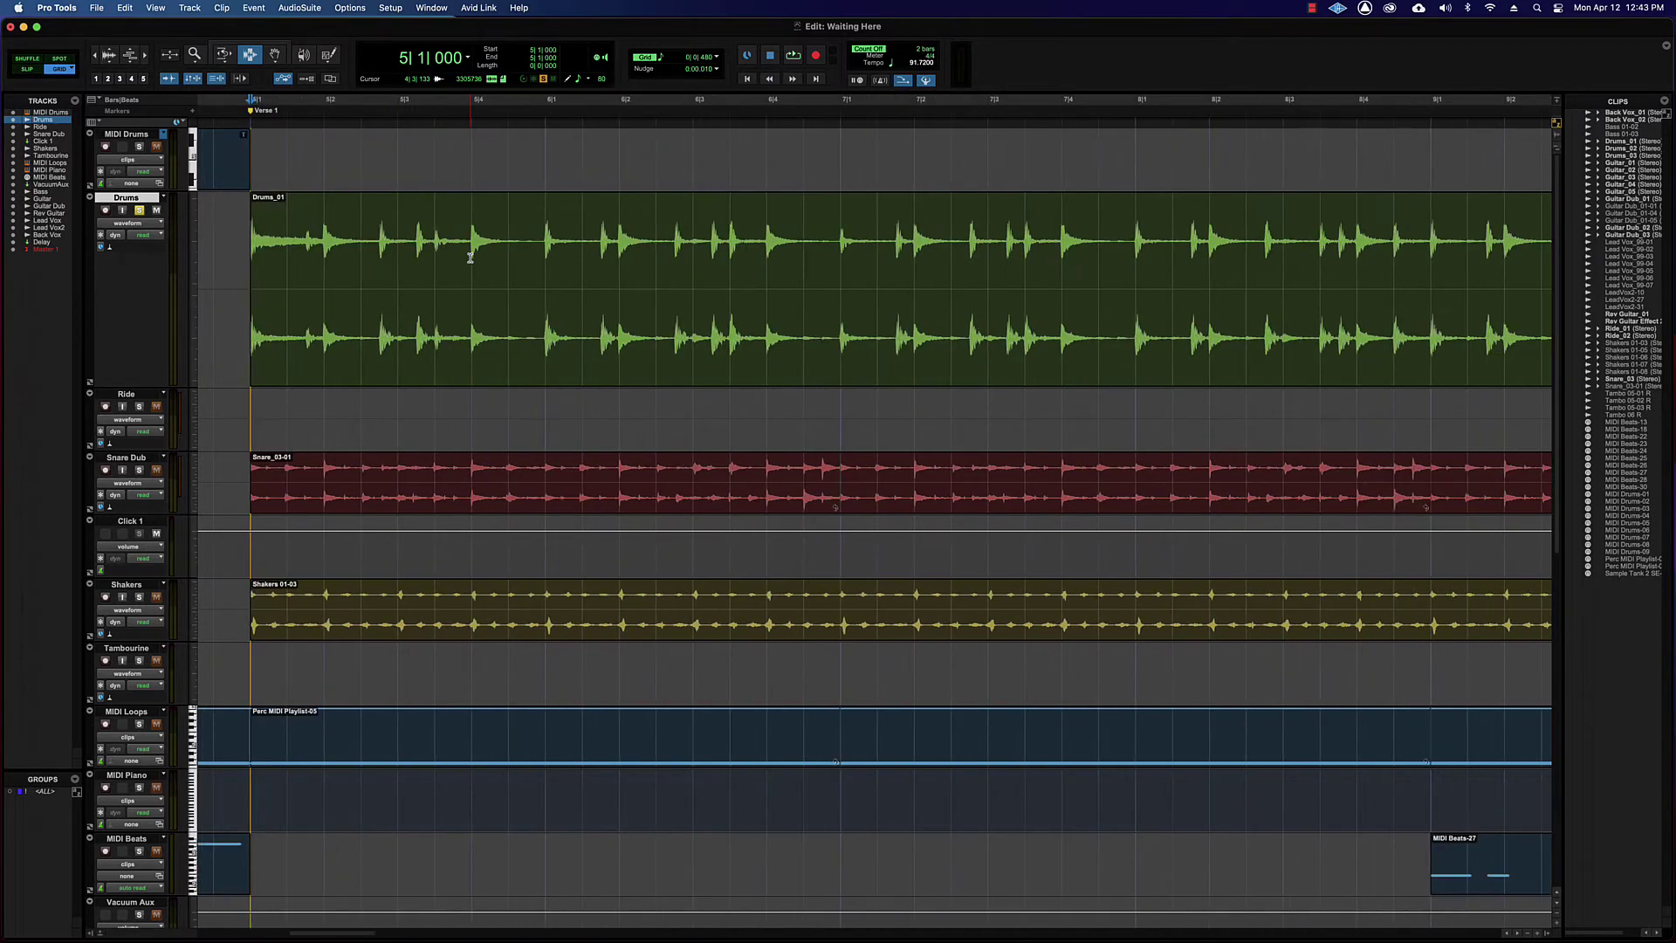
key("super+4")
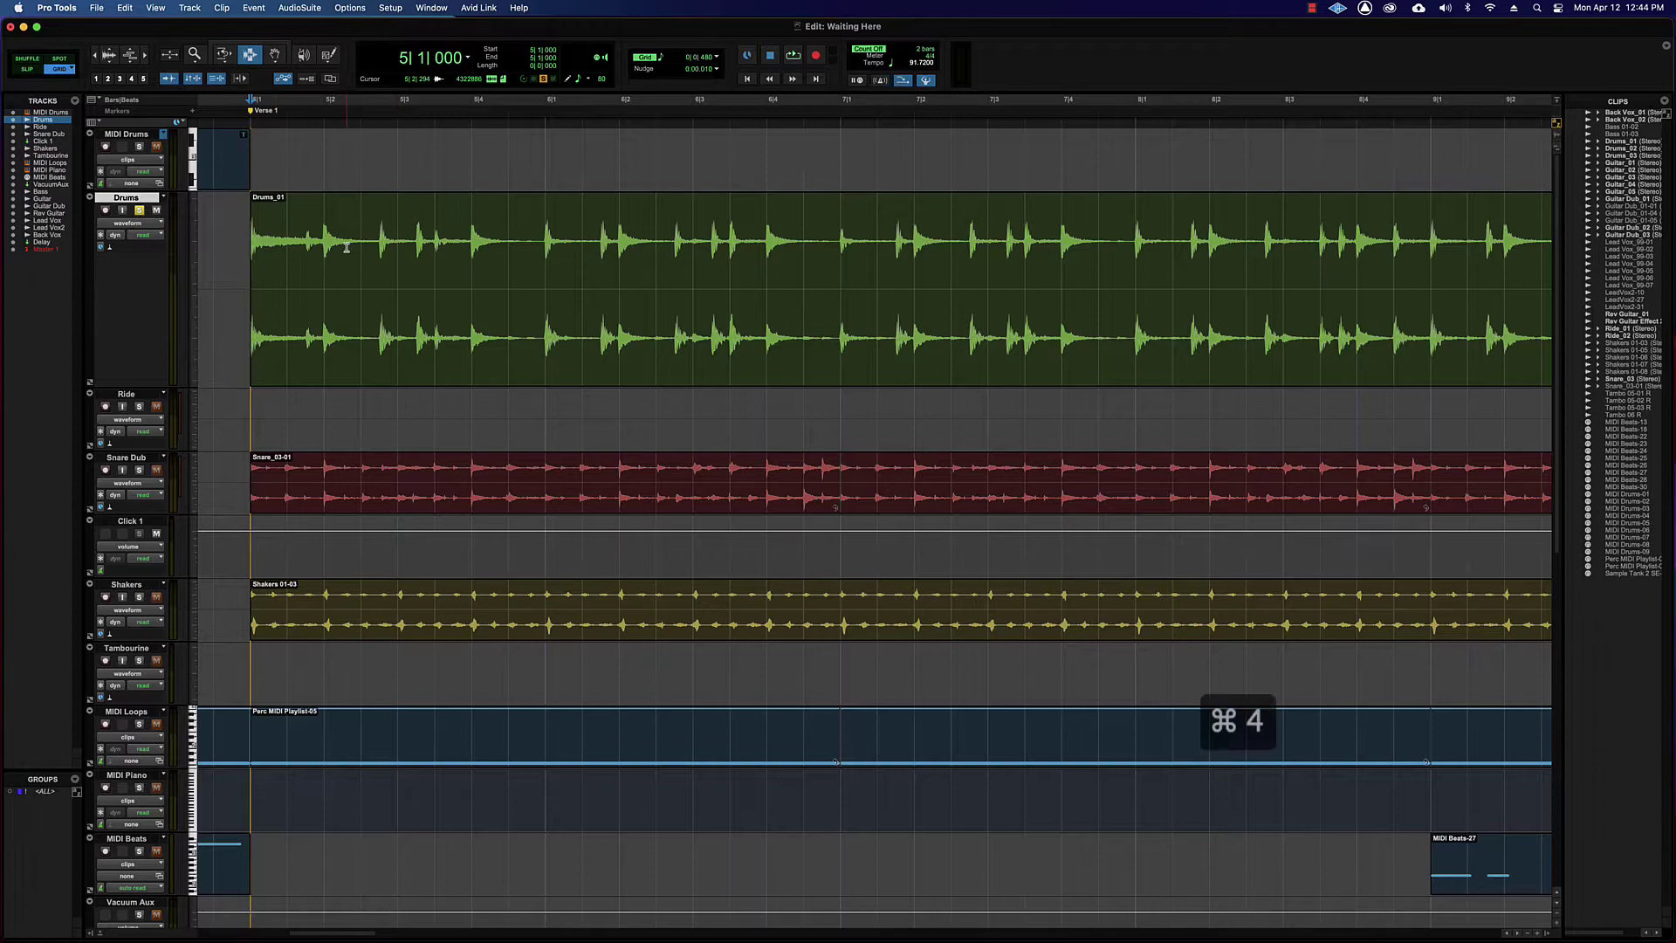
left_click(498, 247)
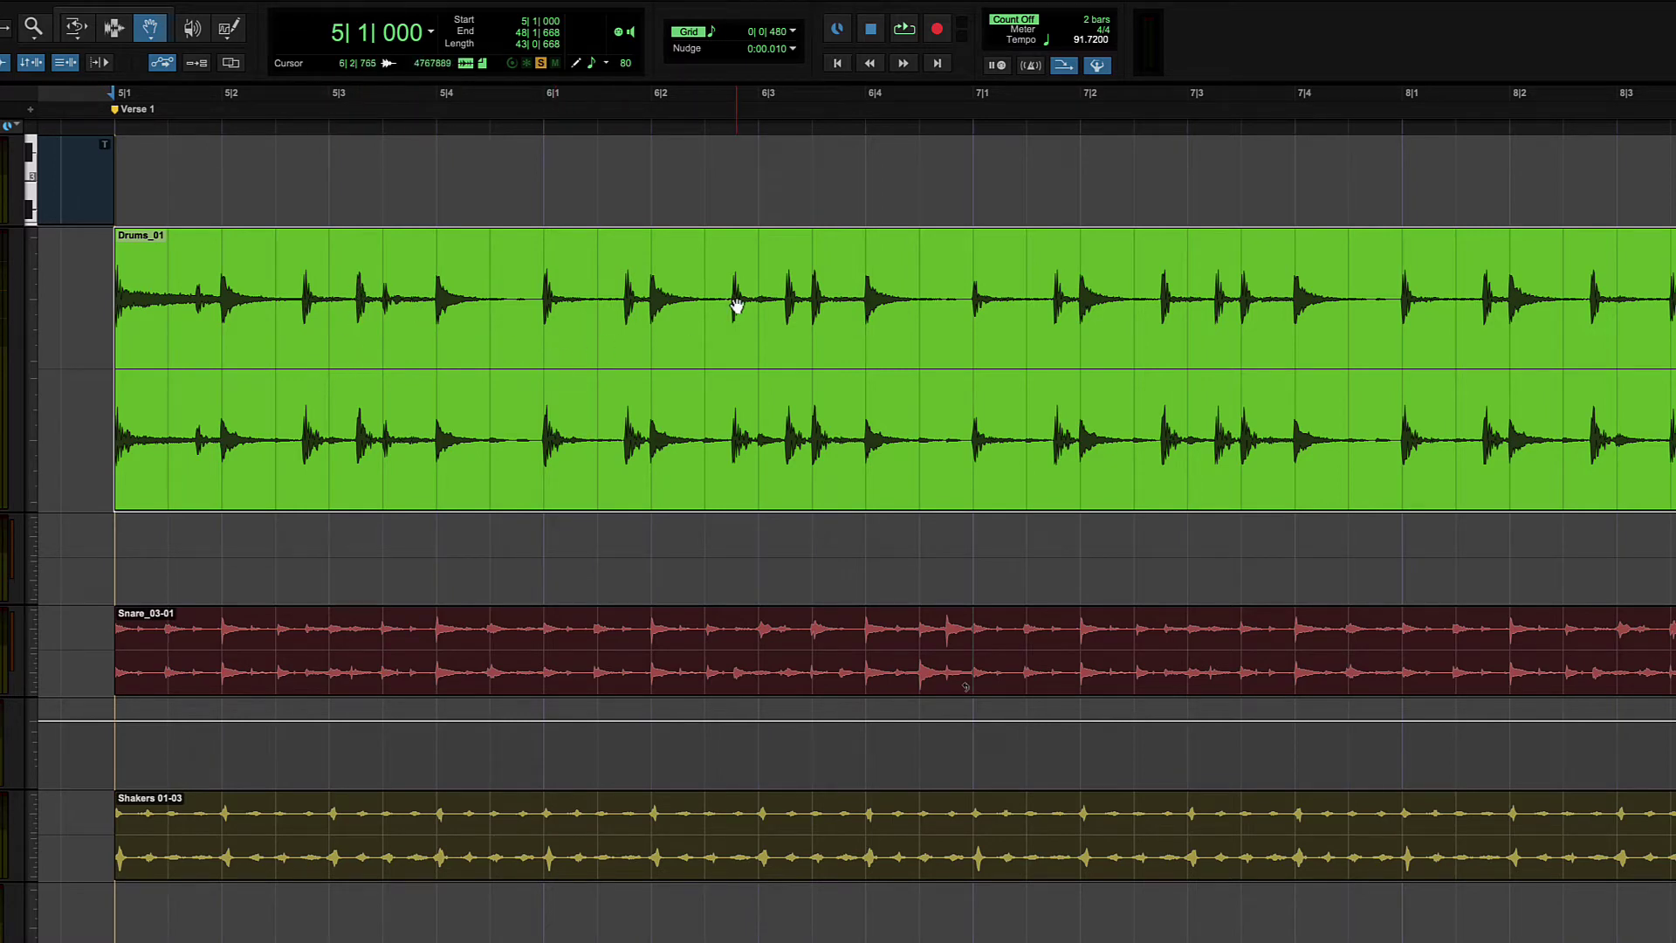
- Set the Grid value to 1/16 note
left_click(714, 35)
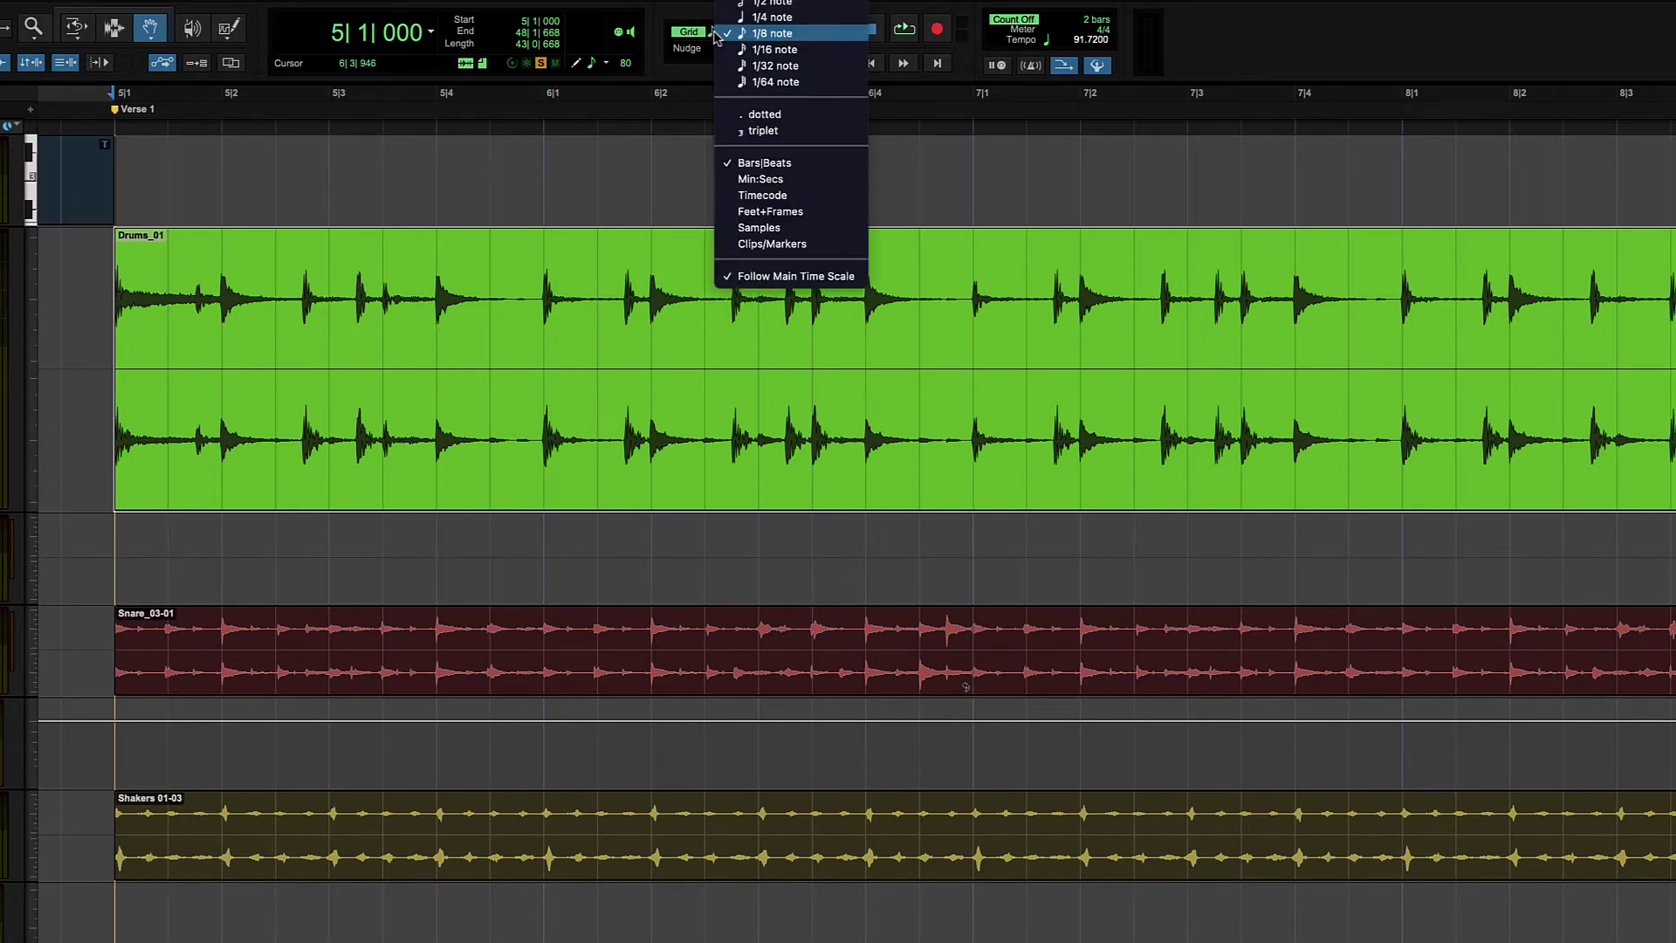
left_click(738, 49)
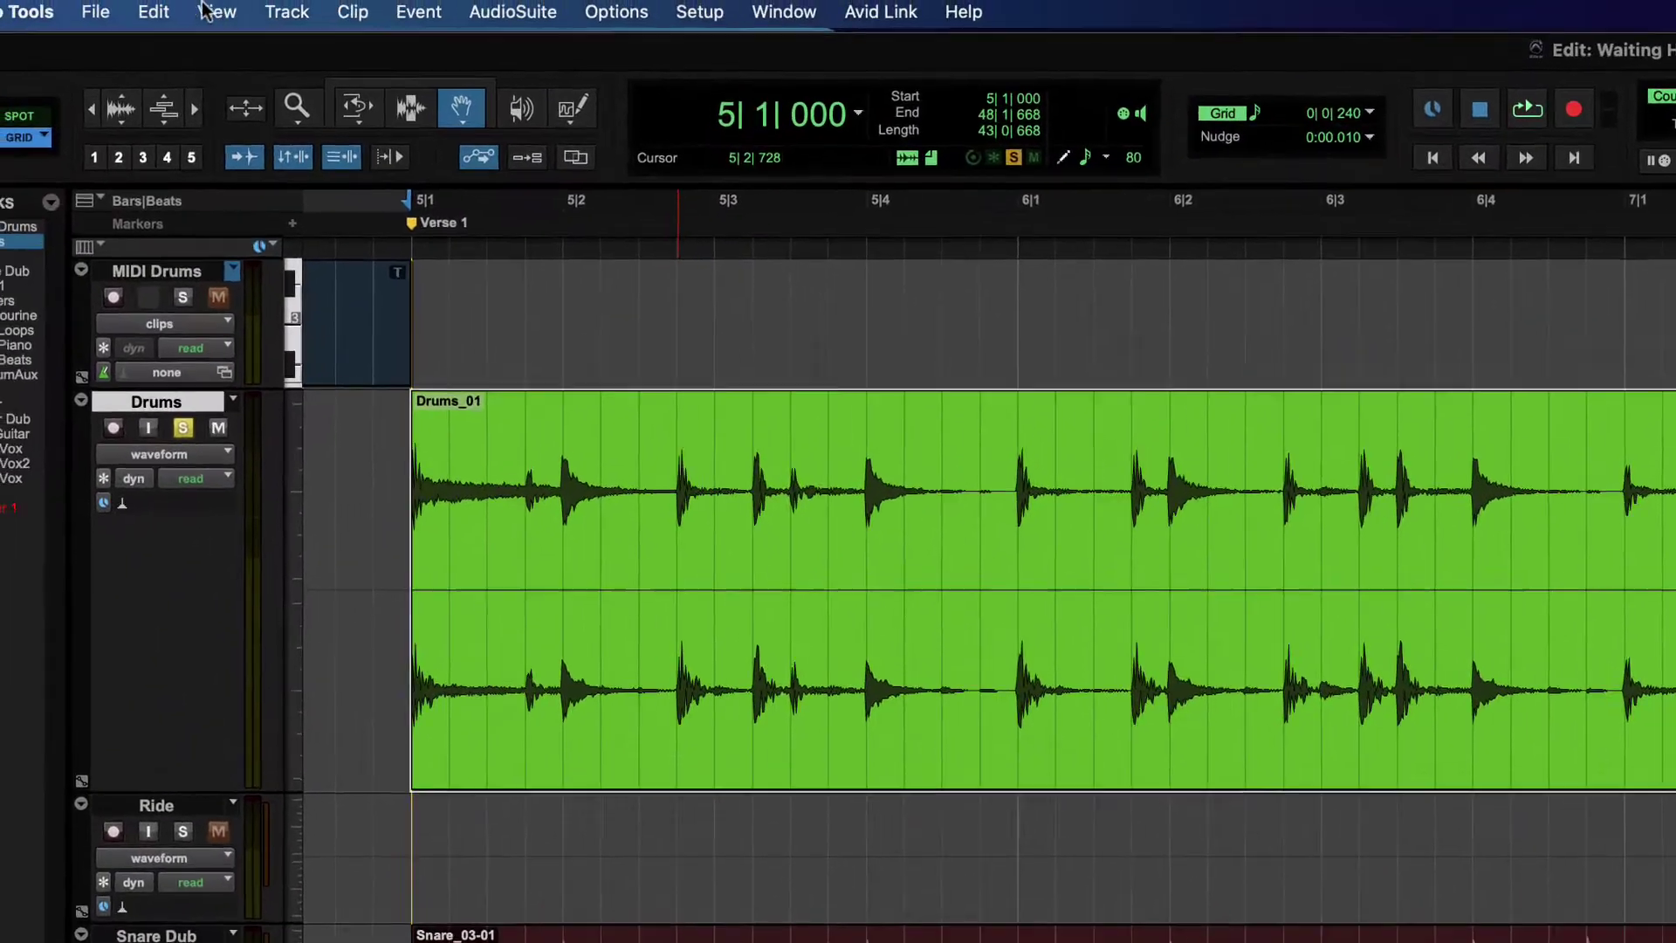
- Choose Edit > Separate Clip > On Grid for the Drums_01 clip
left_click(149, 11)
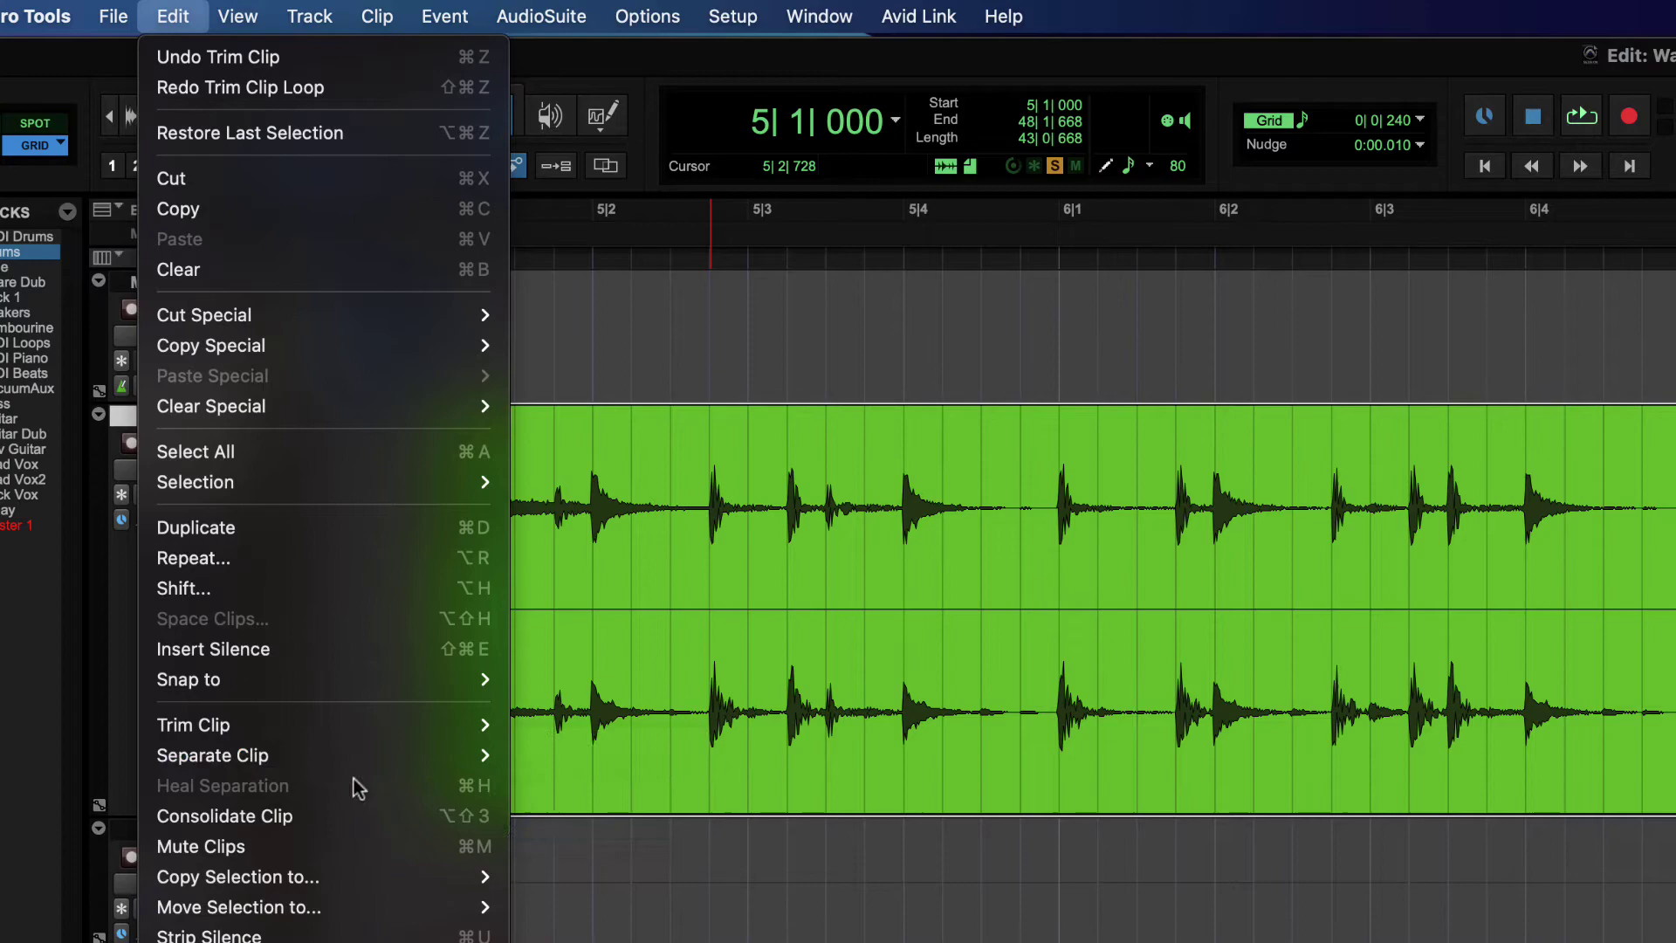
mouse_move(276, 756)
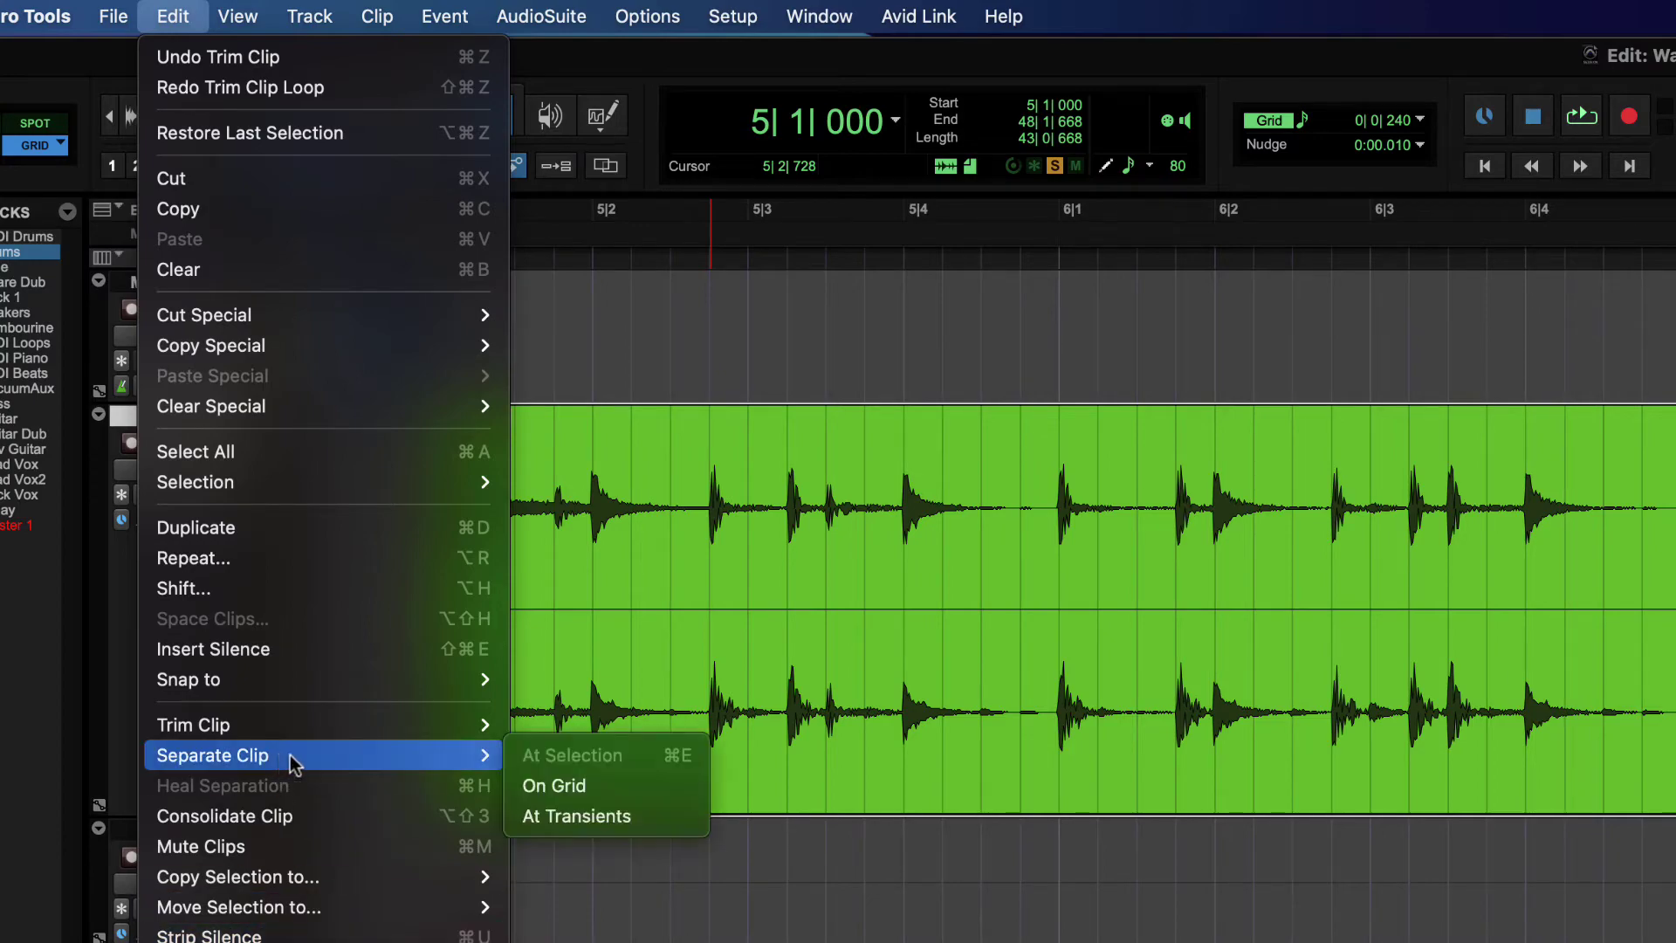
left_click(622, 789)
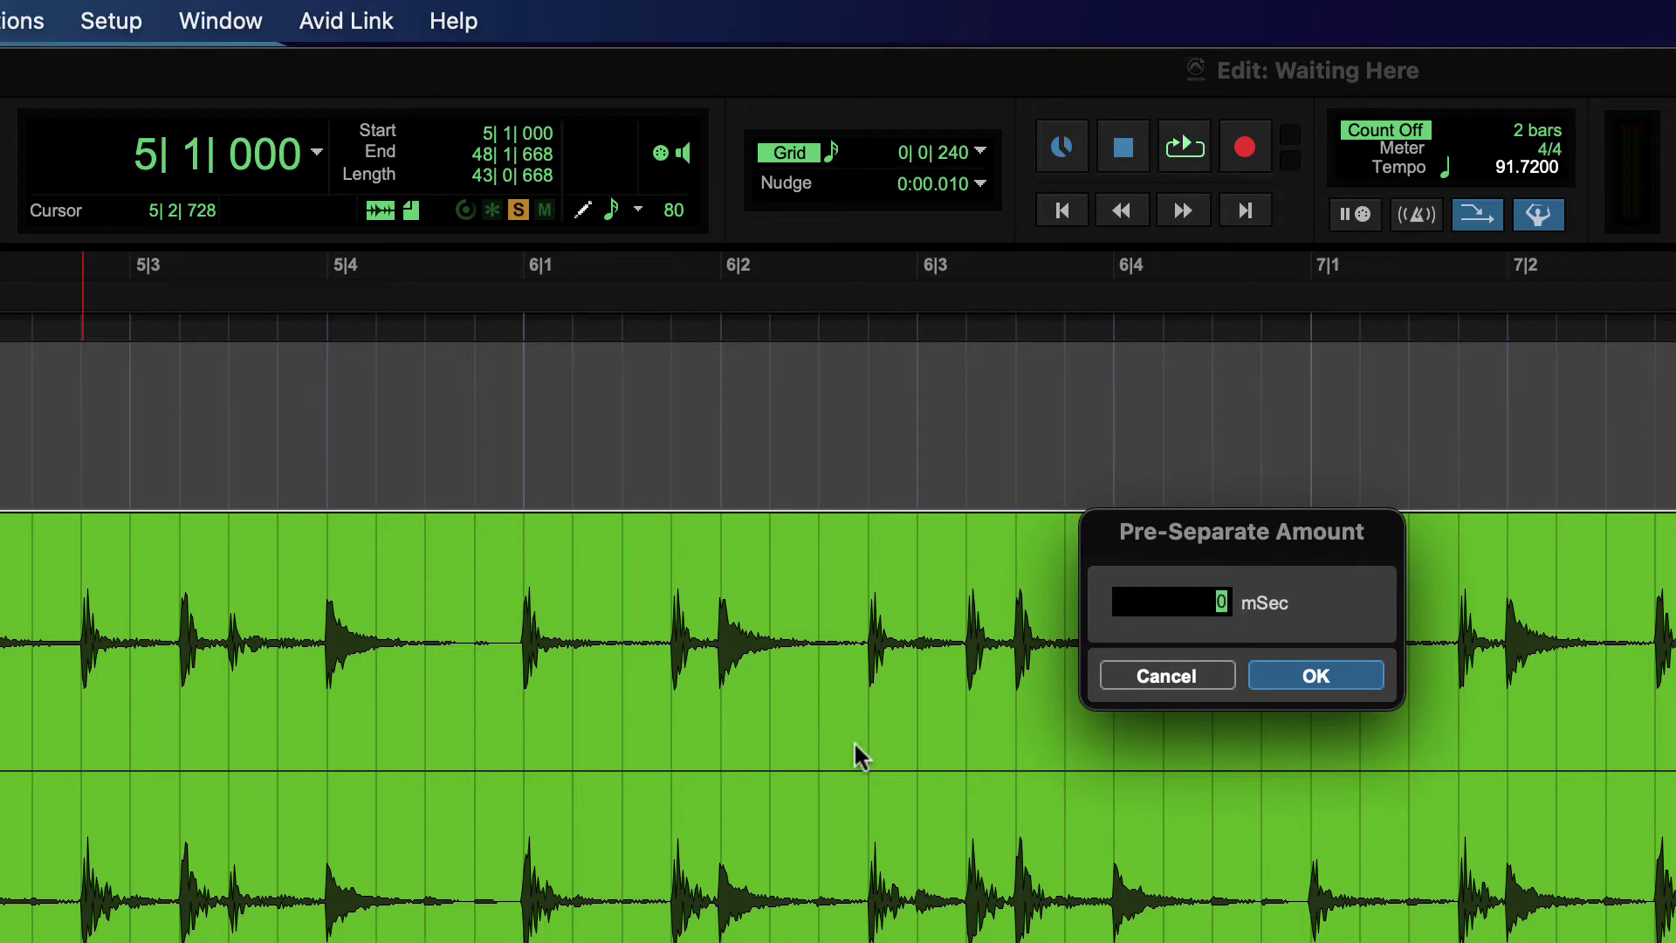
- Confirm the on-grid split at 0 mSec and select the first, fourth and fifth drum hits
left_click(1316, 677)
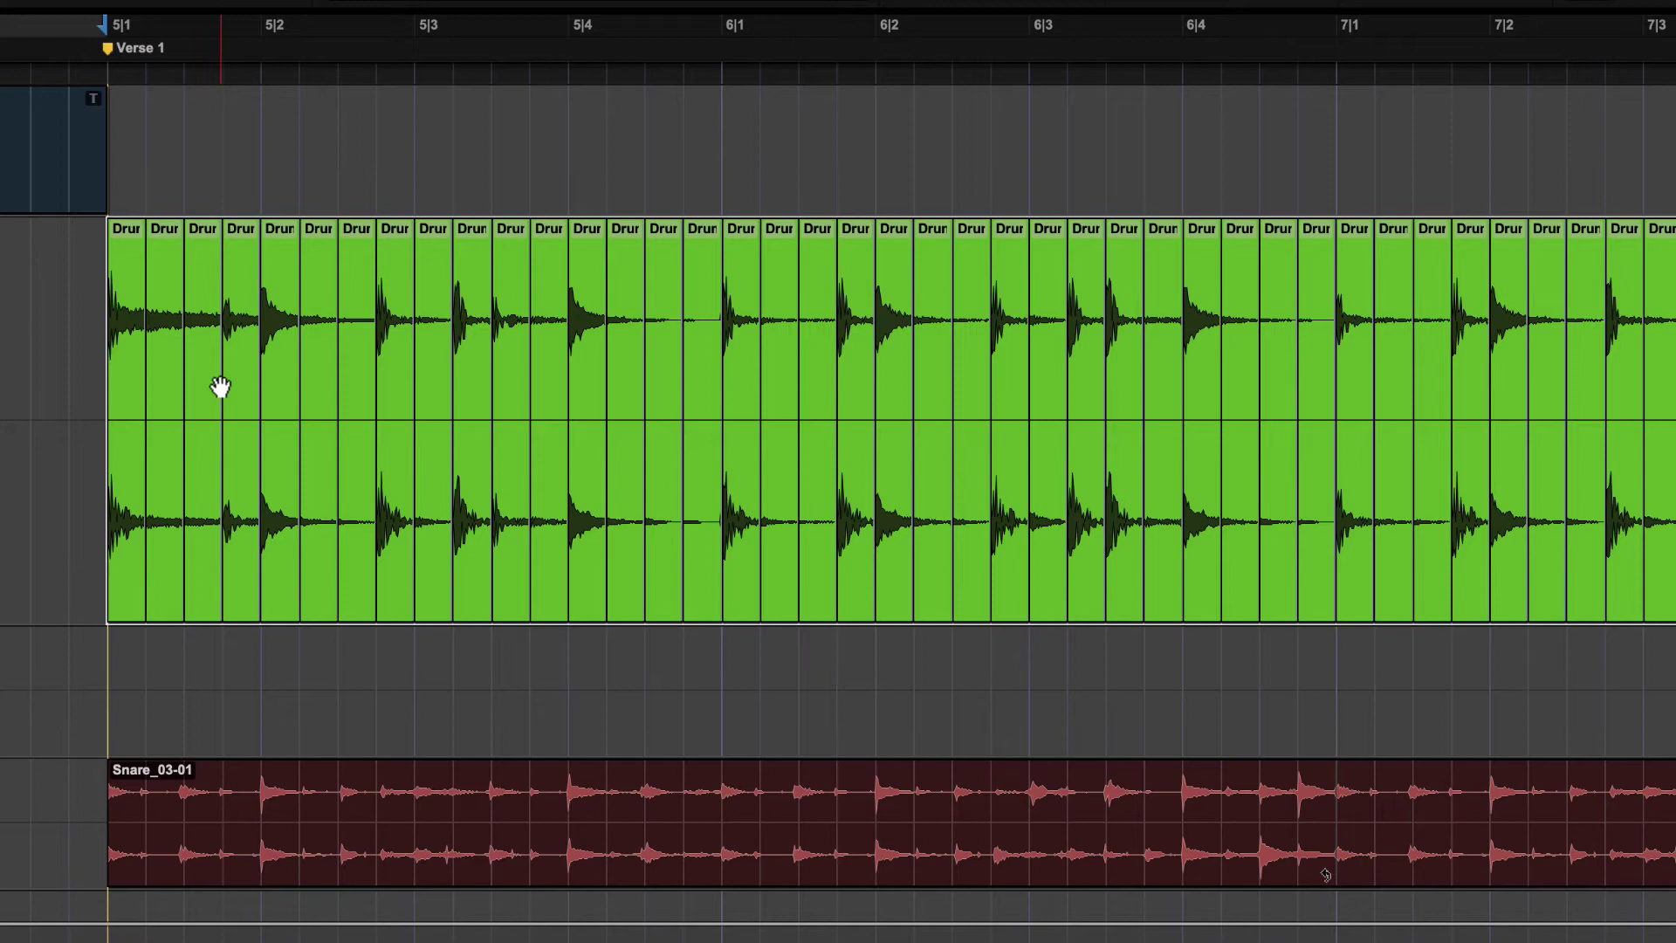
left_click(803, 175)
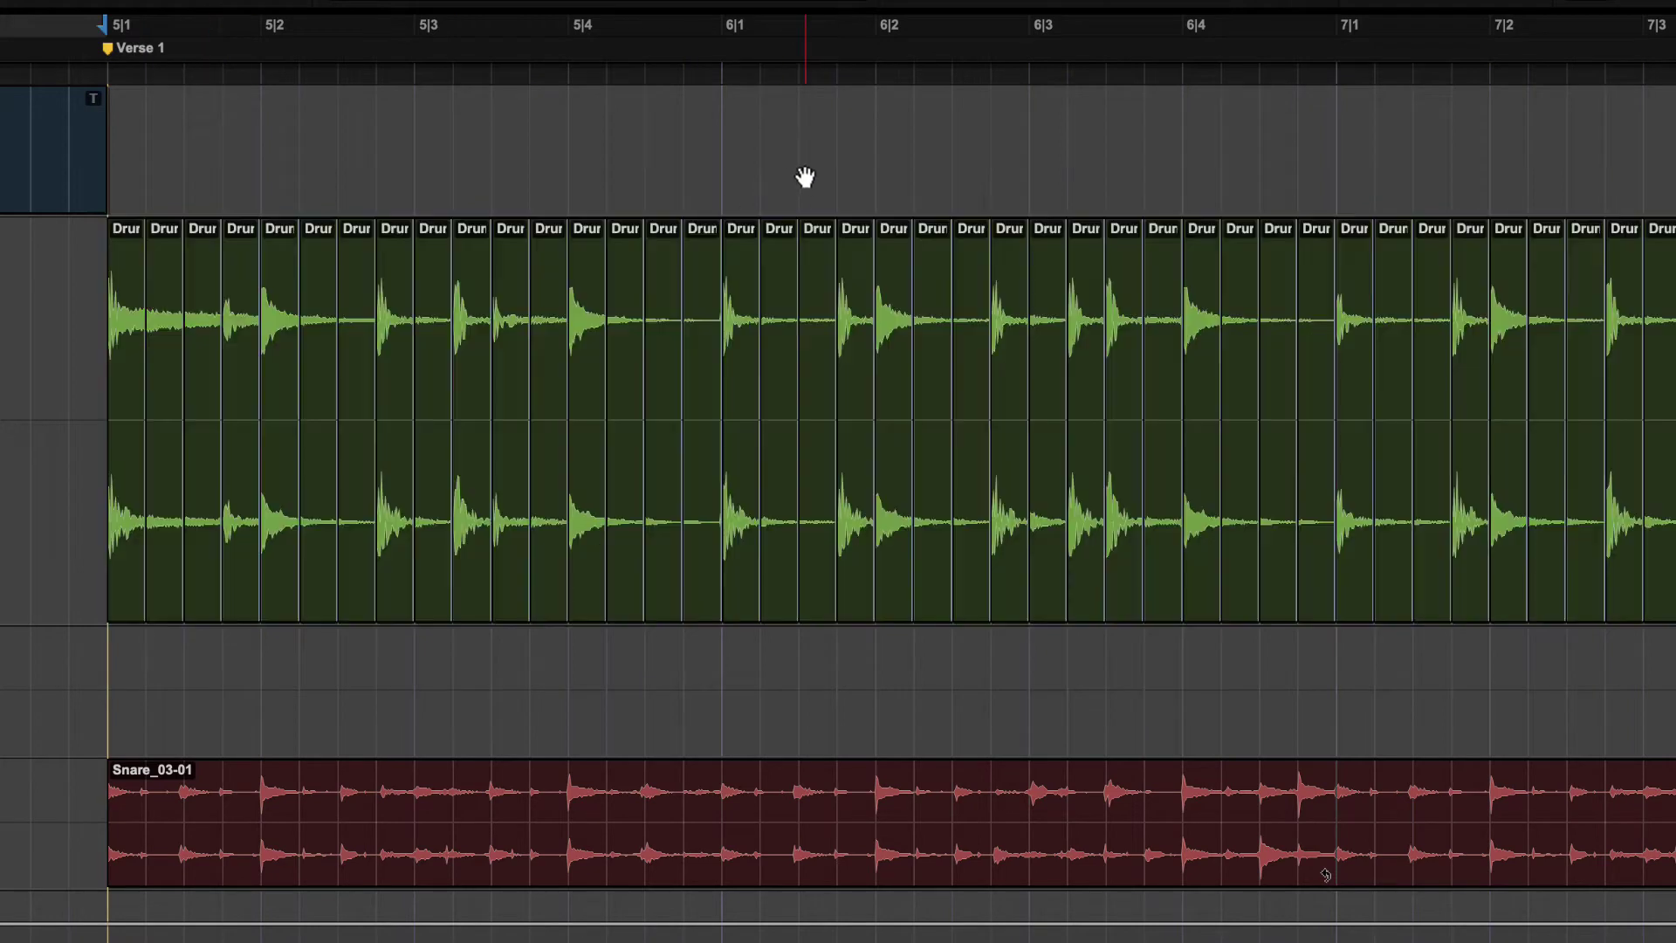
left_click(123, 340)
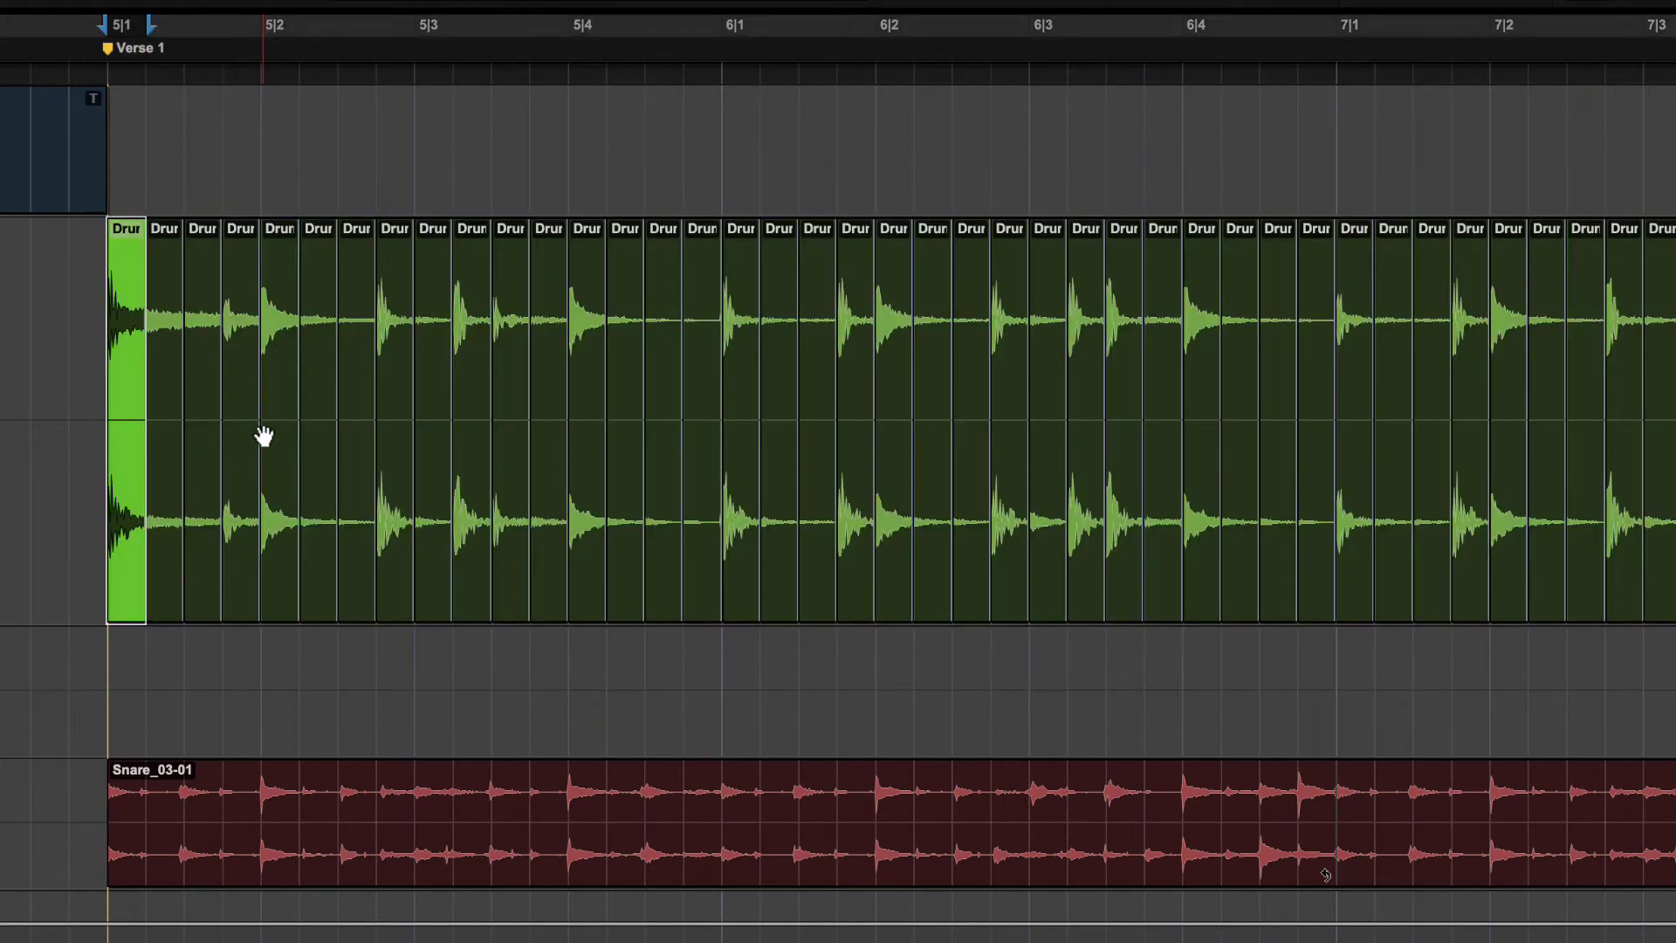
left_click(242, 387)
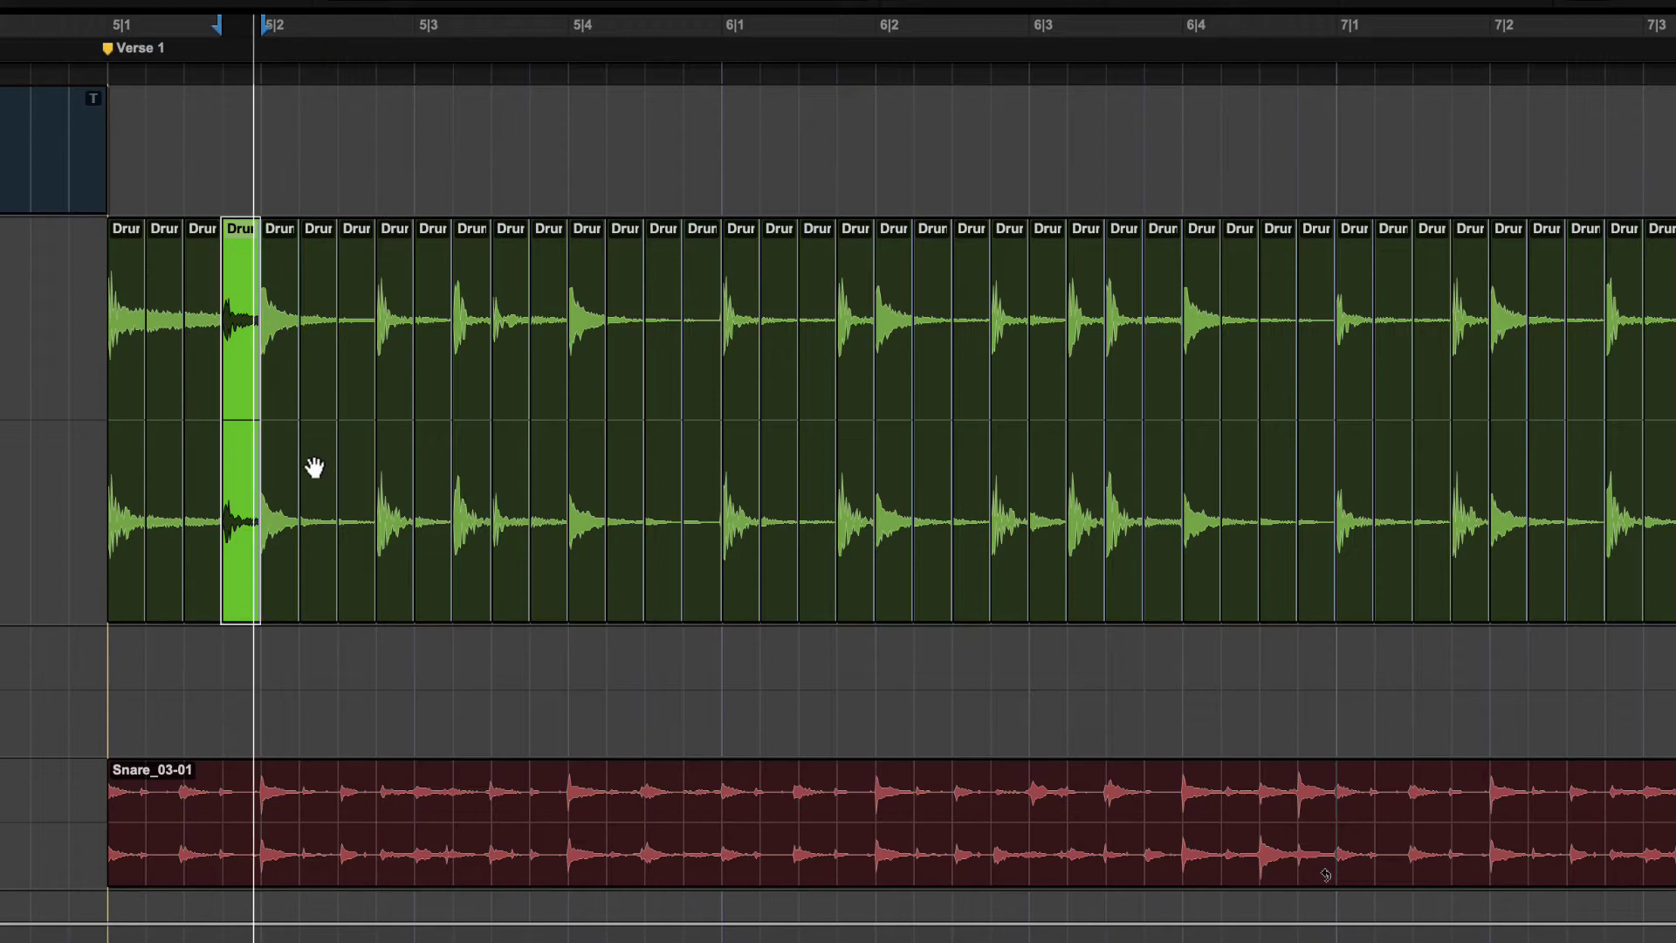
left_click(276, 412)
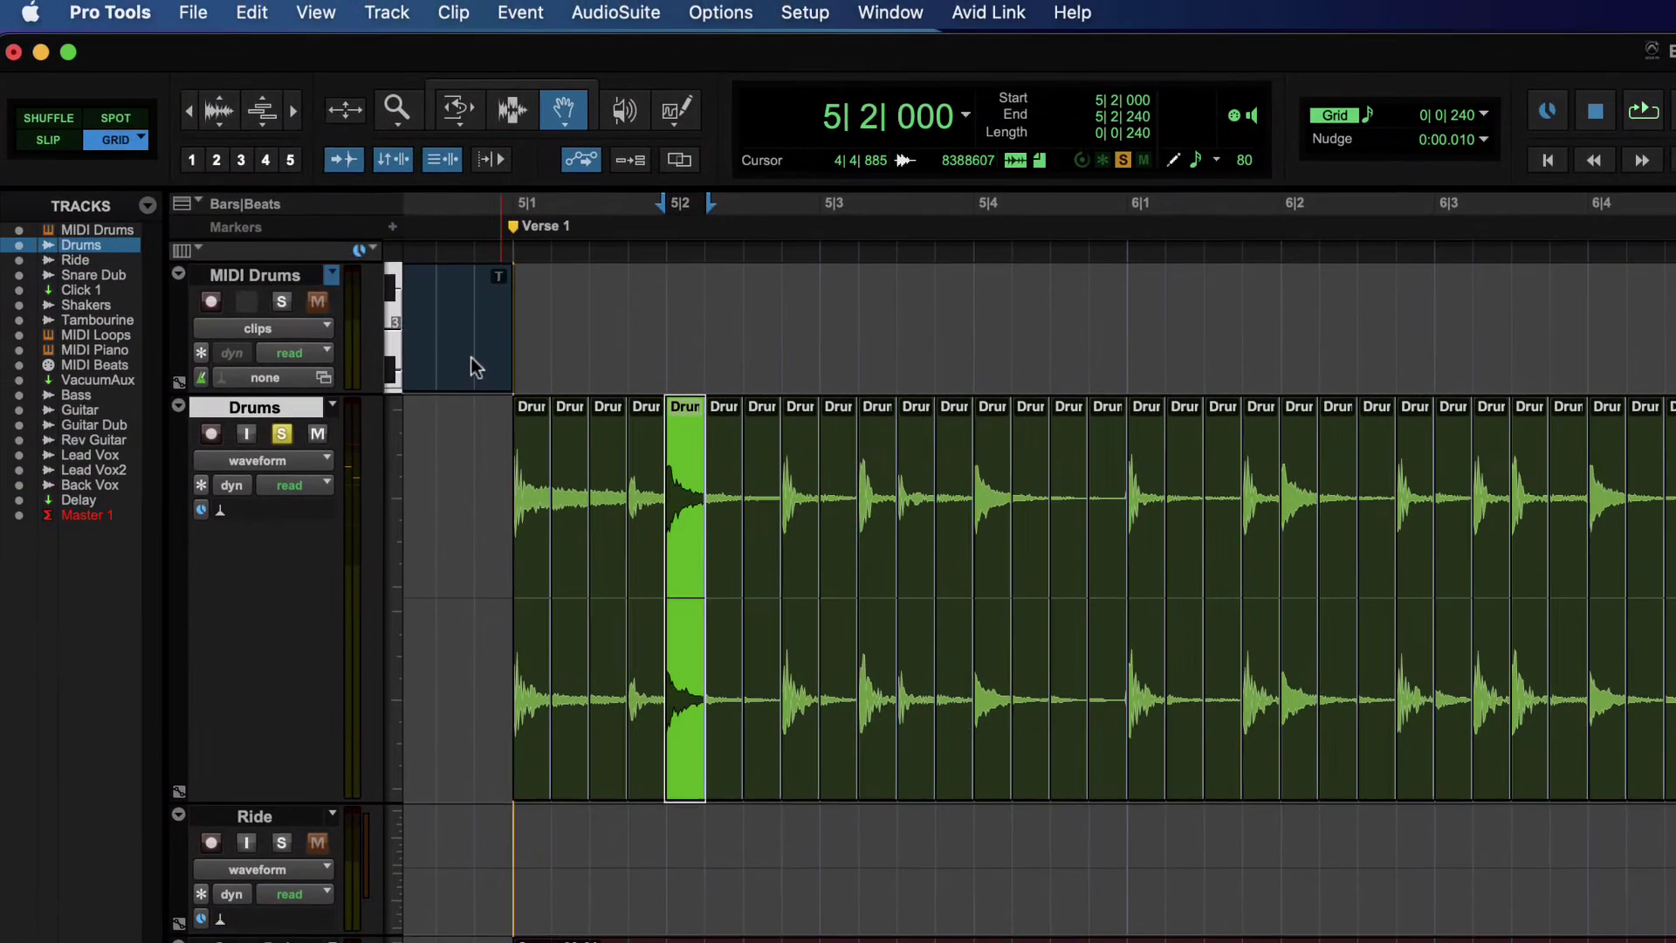
- In Shuffle mode, move one hit a sixteenth earlier and the 5|4 hit later to 5|4|720
key("F1")
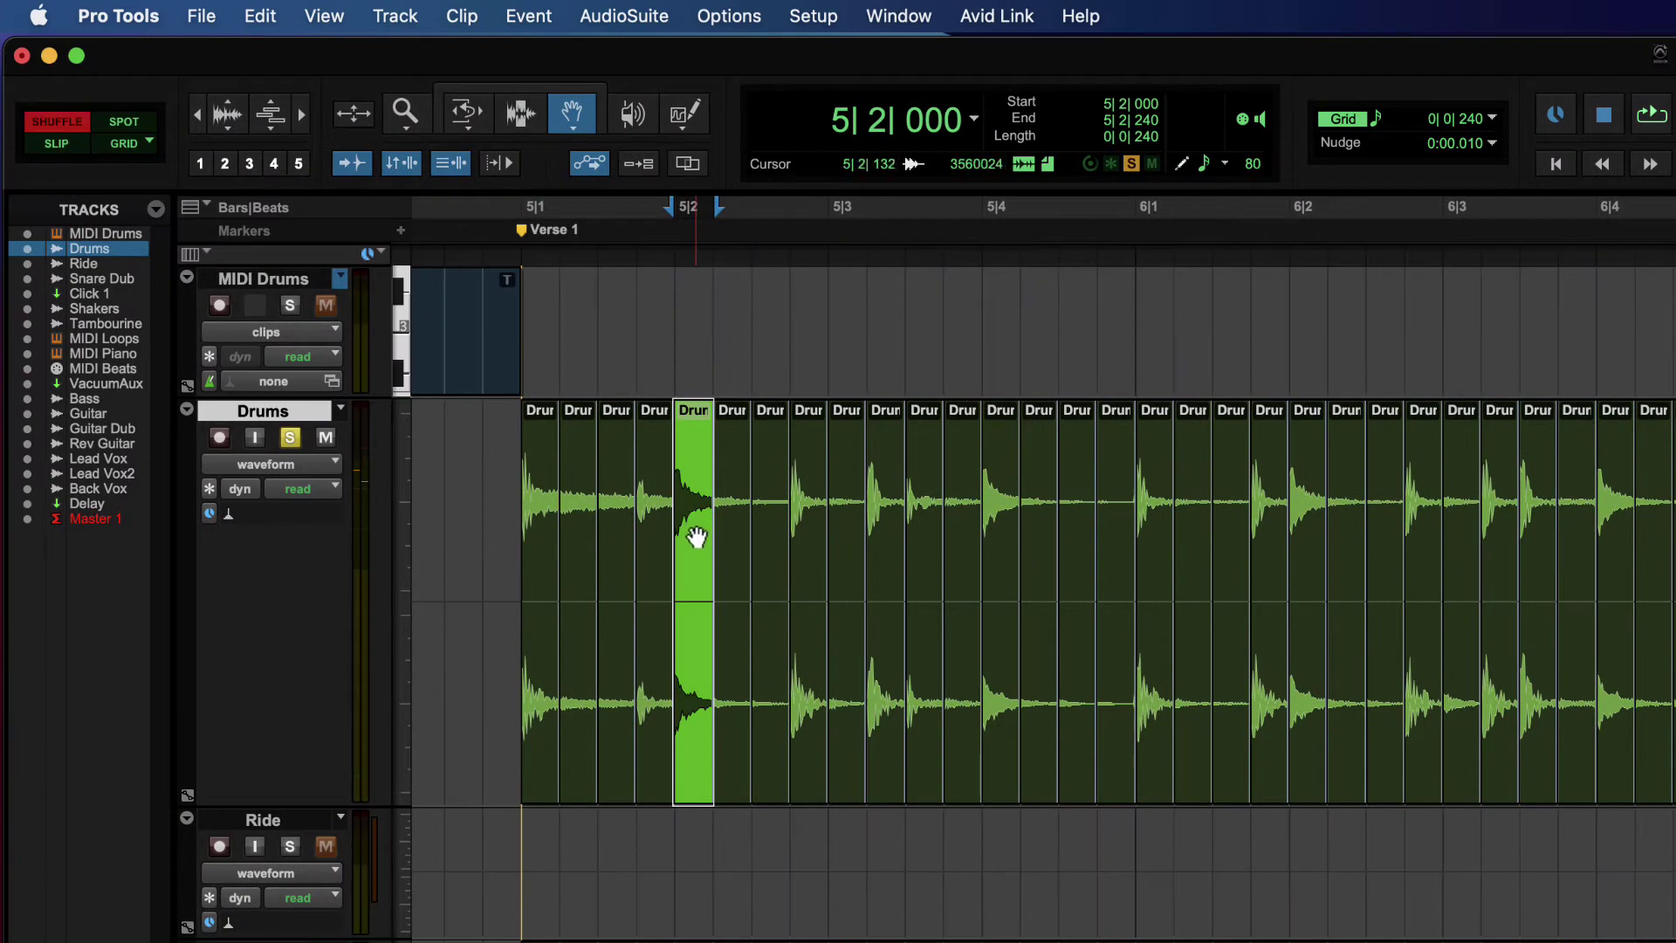
left_click_drag(696, 536, 597, 542)
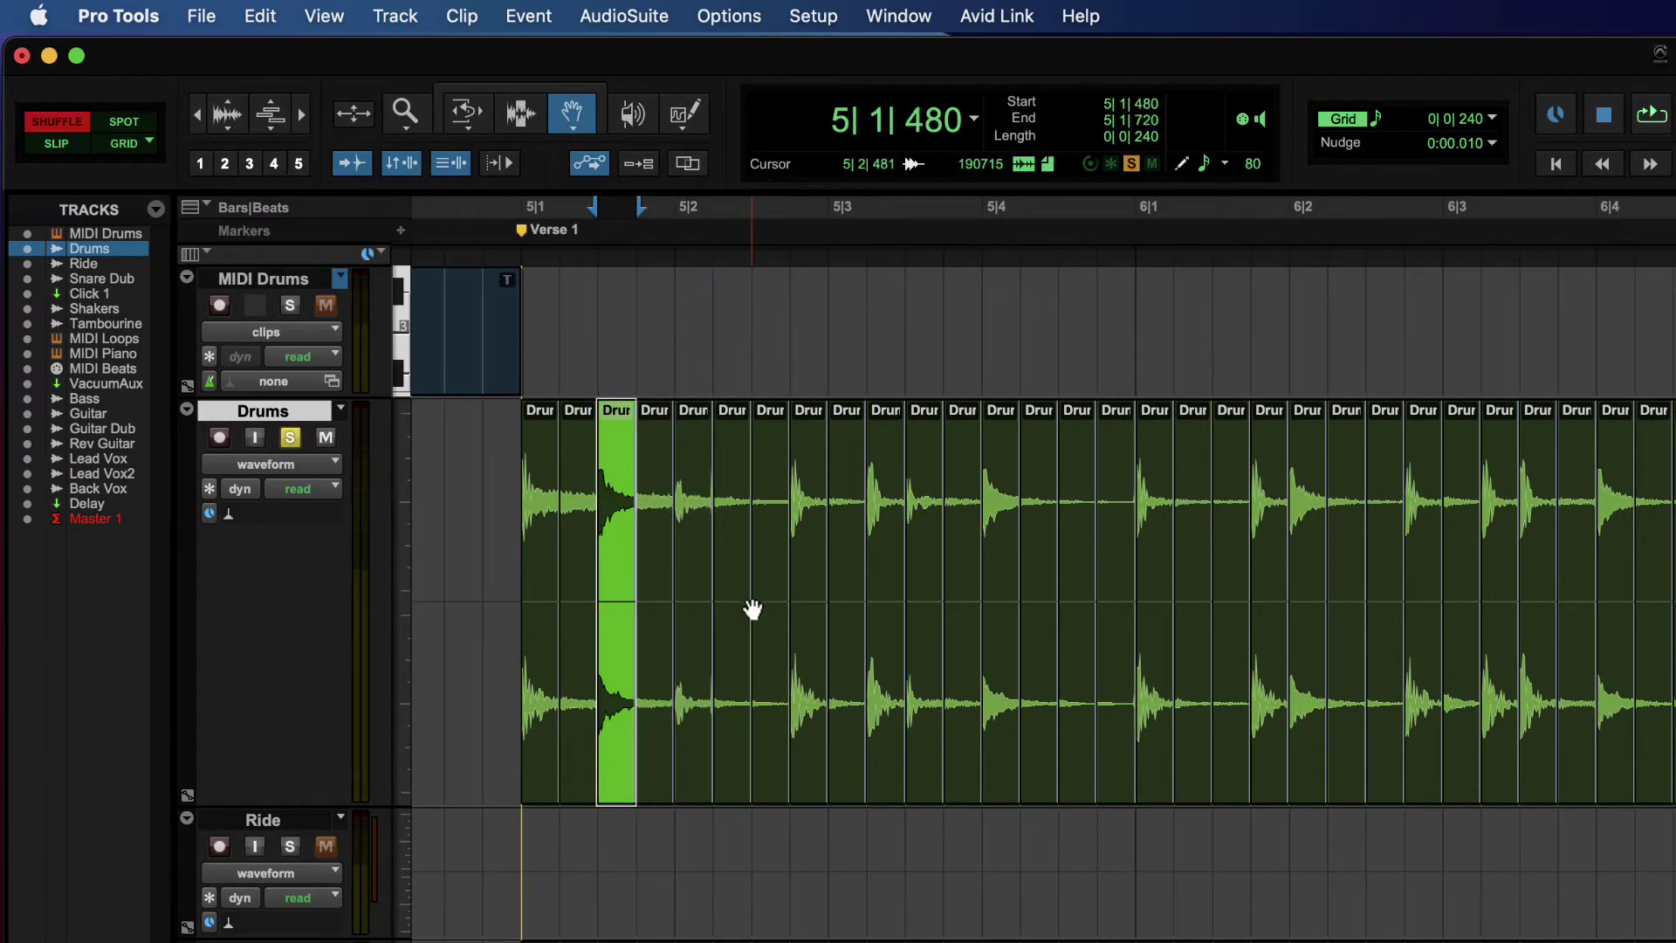
left_click(979, 510)
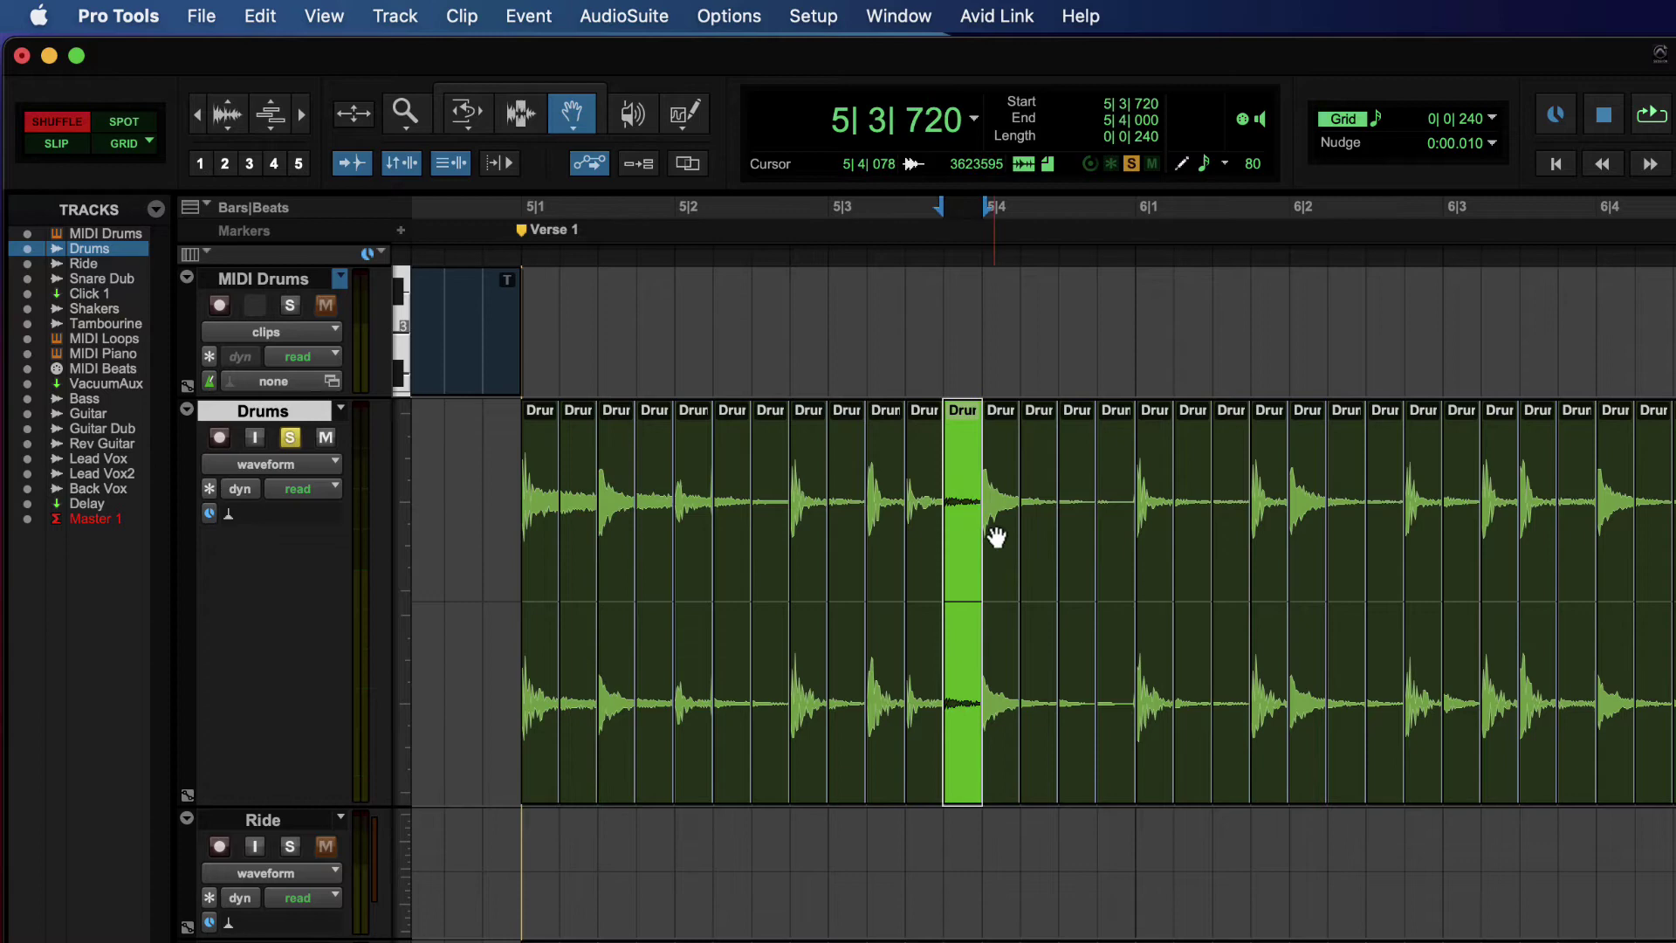
left_click(997, 533)
key("space")
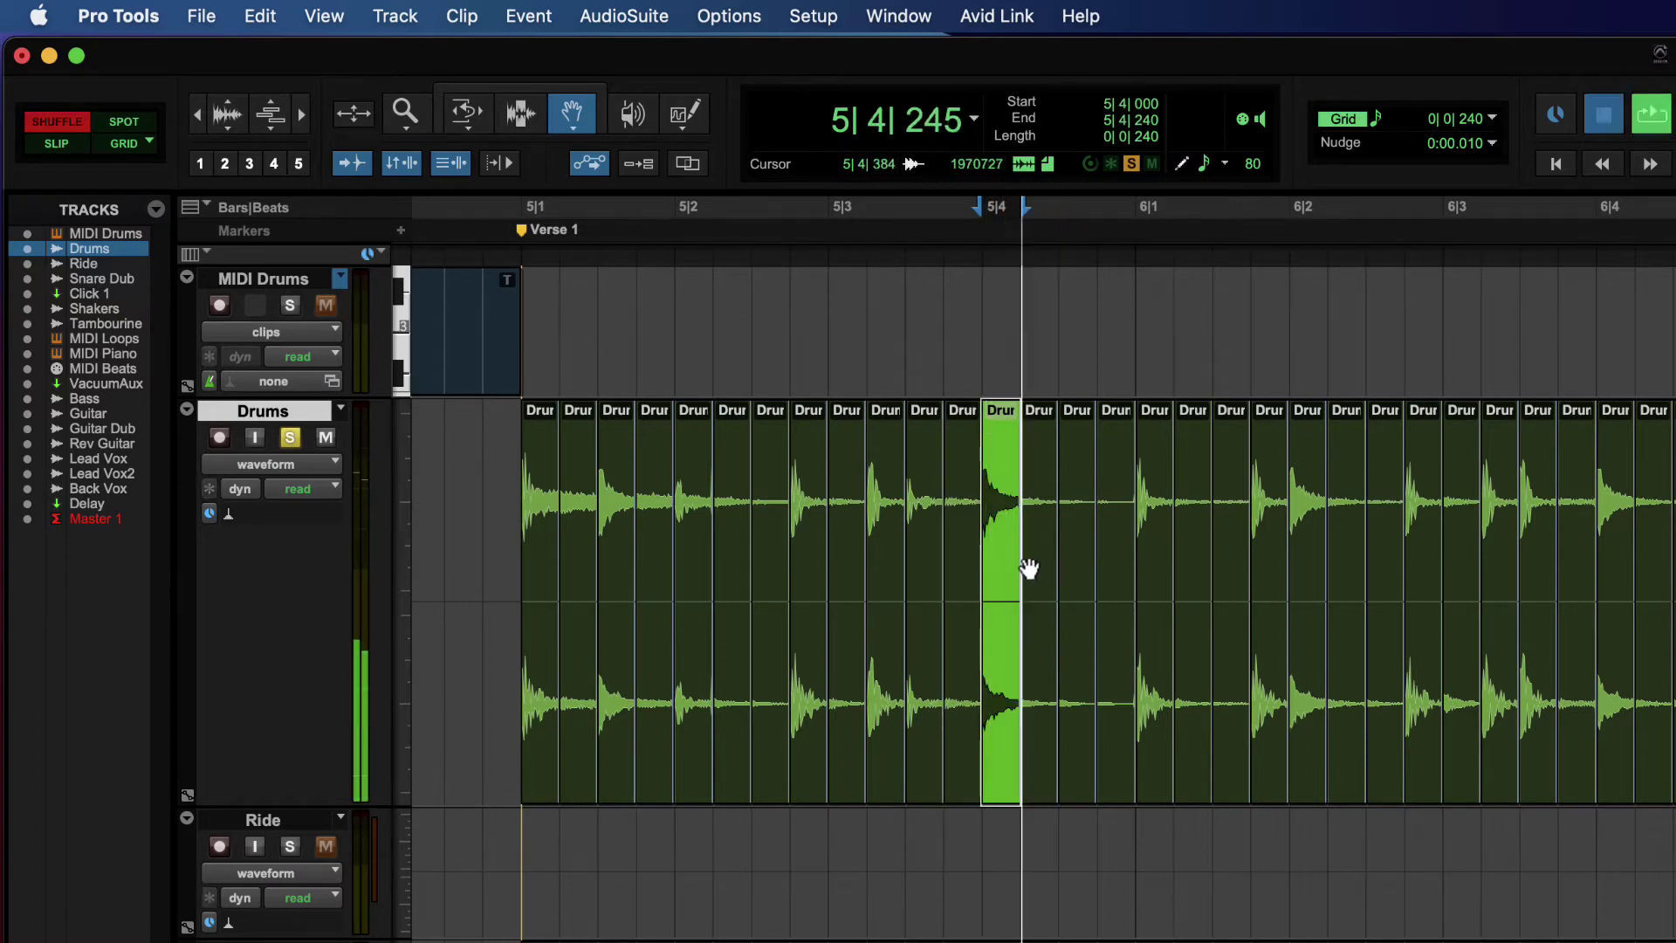
key("space")
left_click_drag(999, 554, 1090, 550)
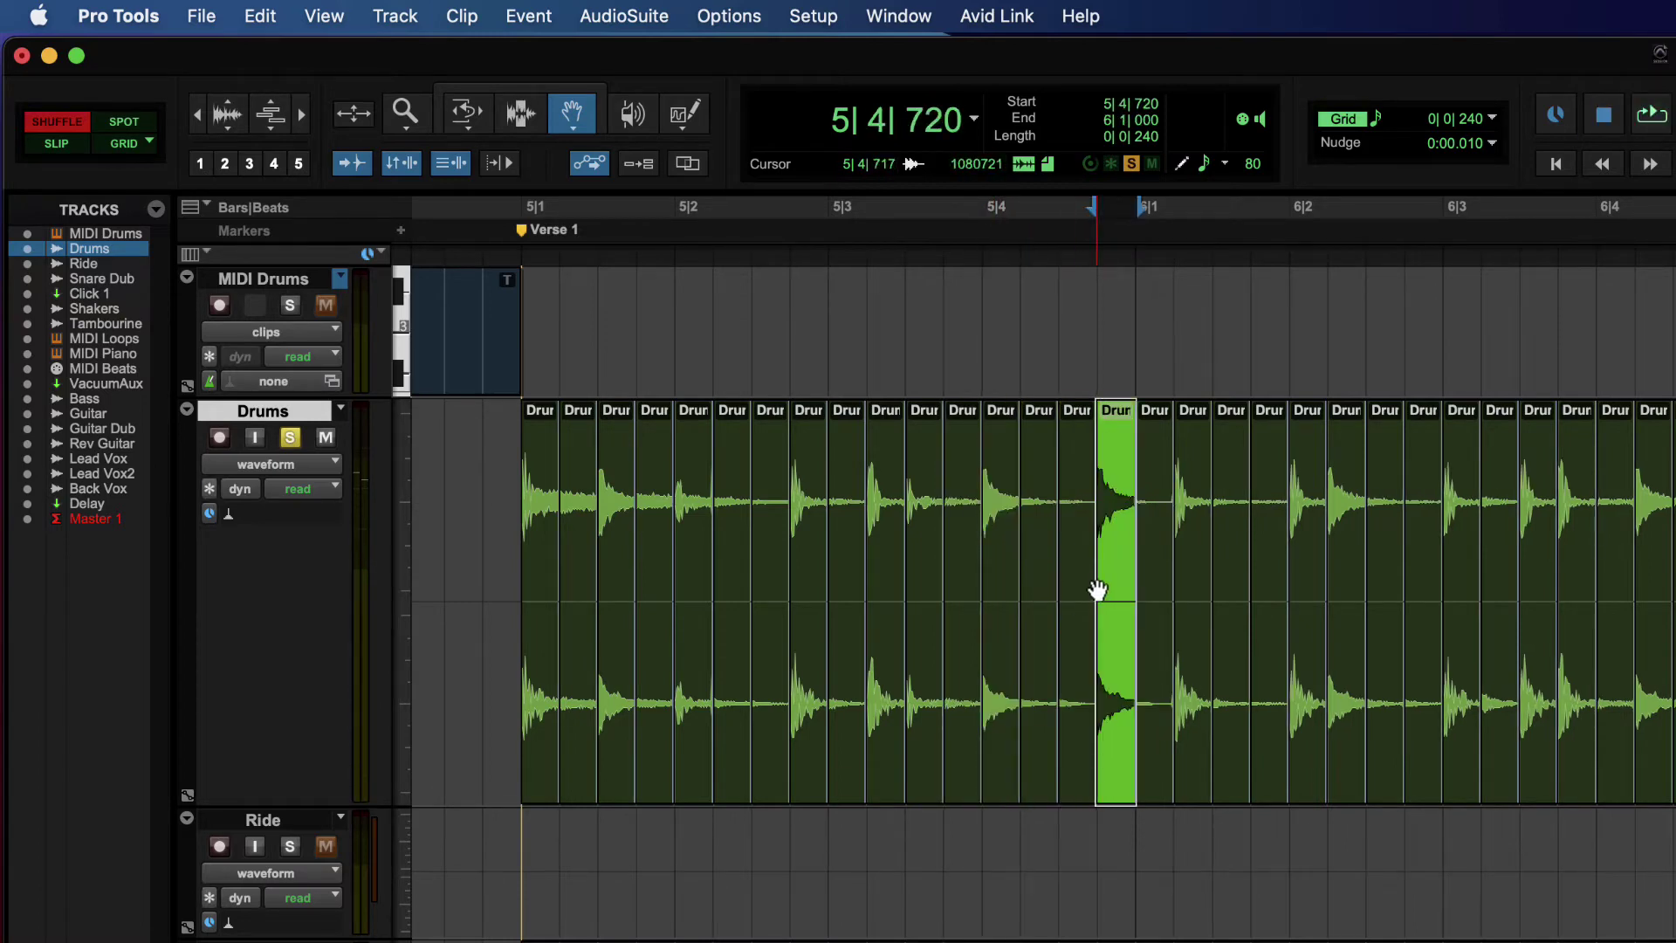
- Undo that move, then drag hits to 5|4|480, 6|1|240 and 5|2
key("super+3")
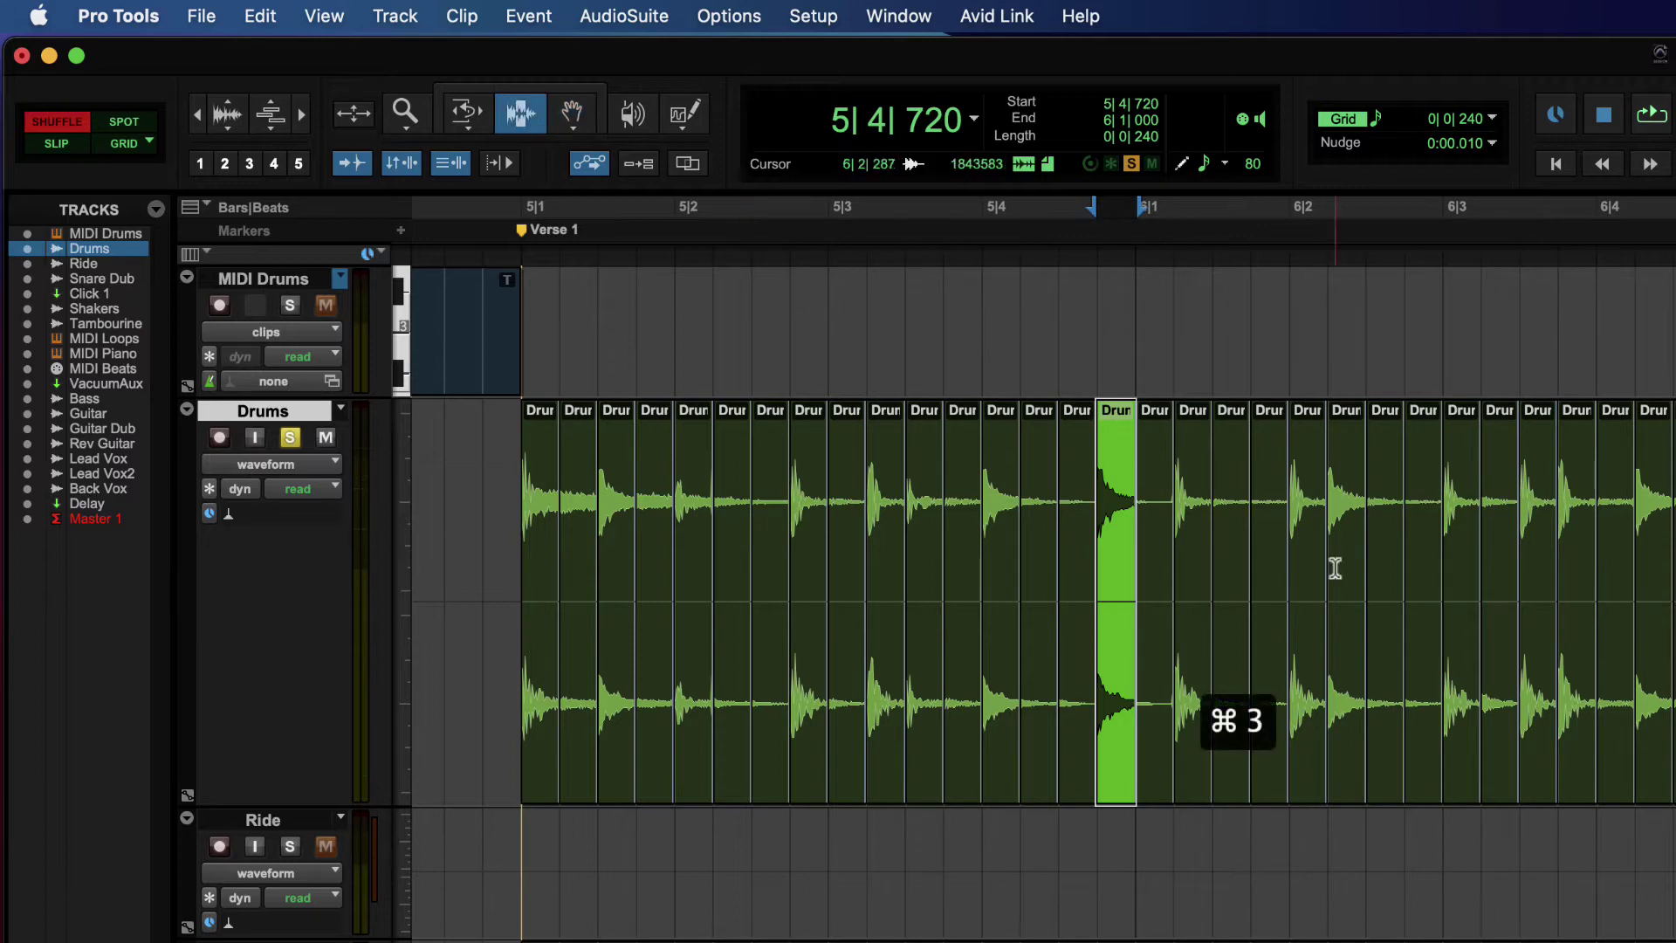
key("super+z")
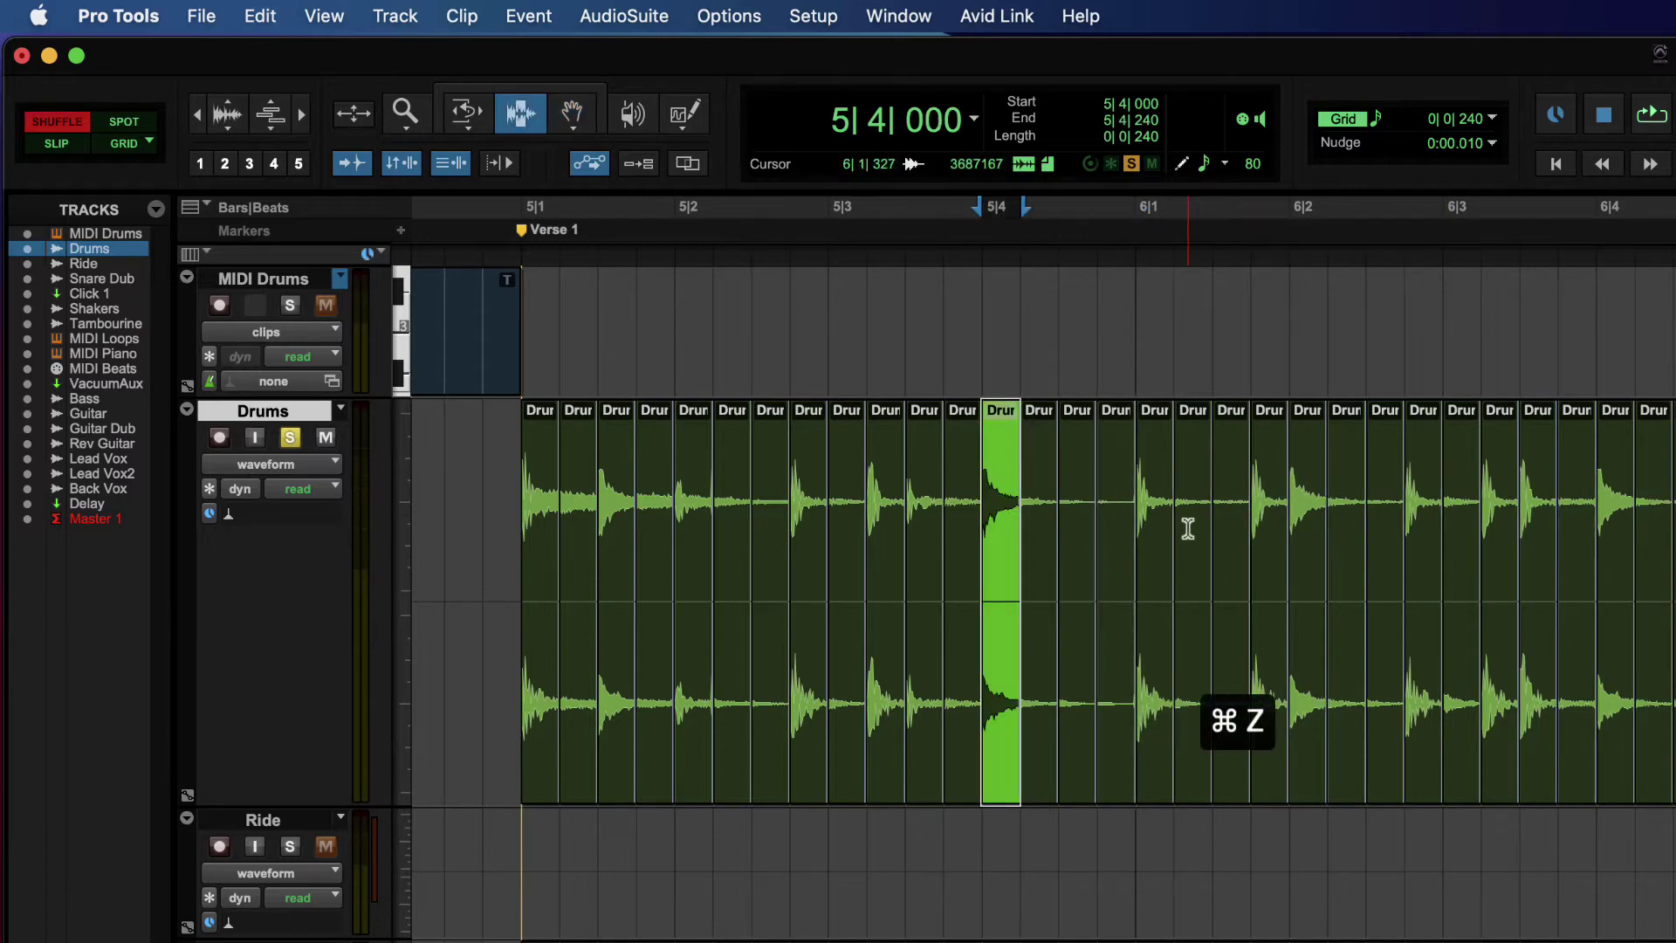
key("super+4")
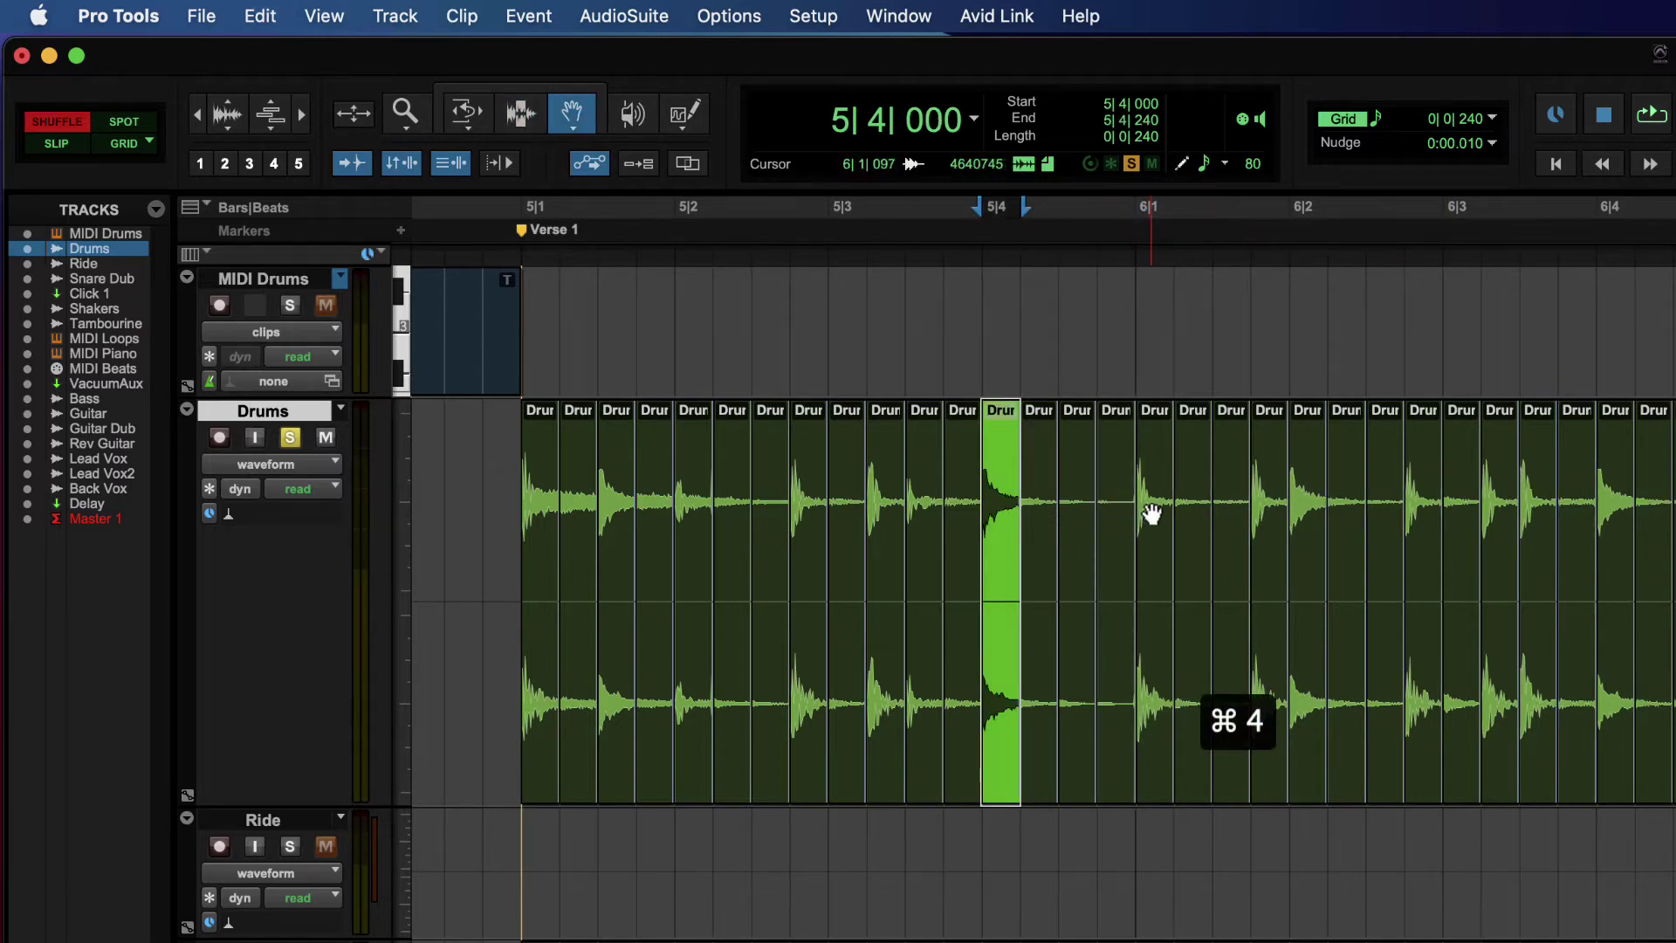
left_click_drag(1151, 515, 1062, 524)
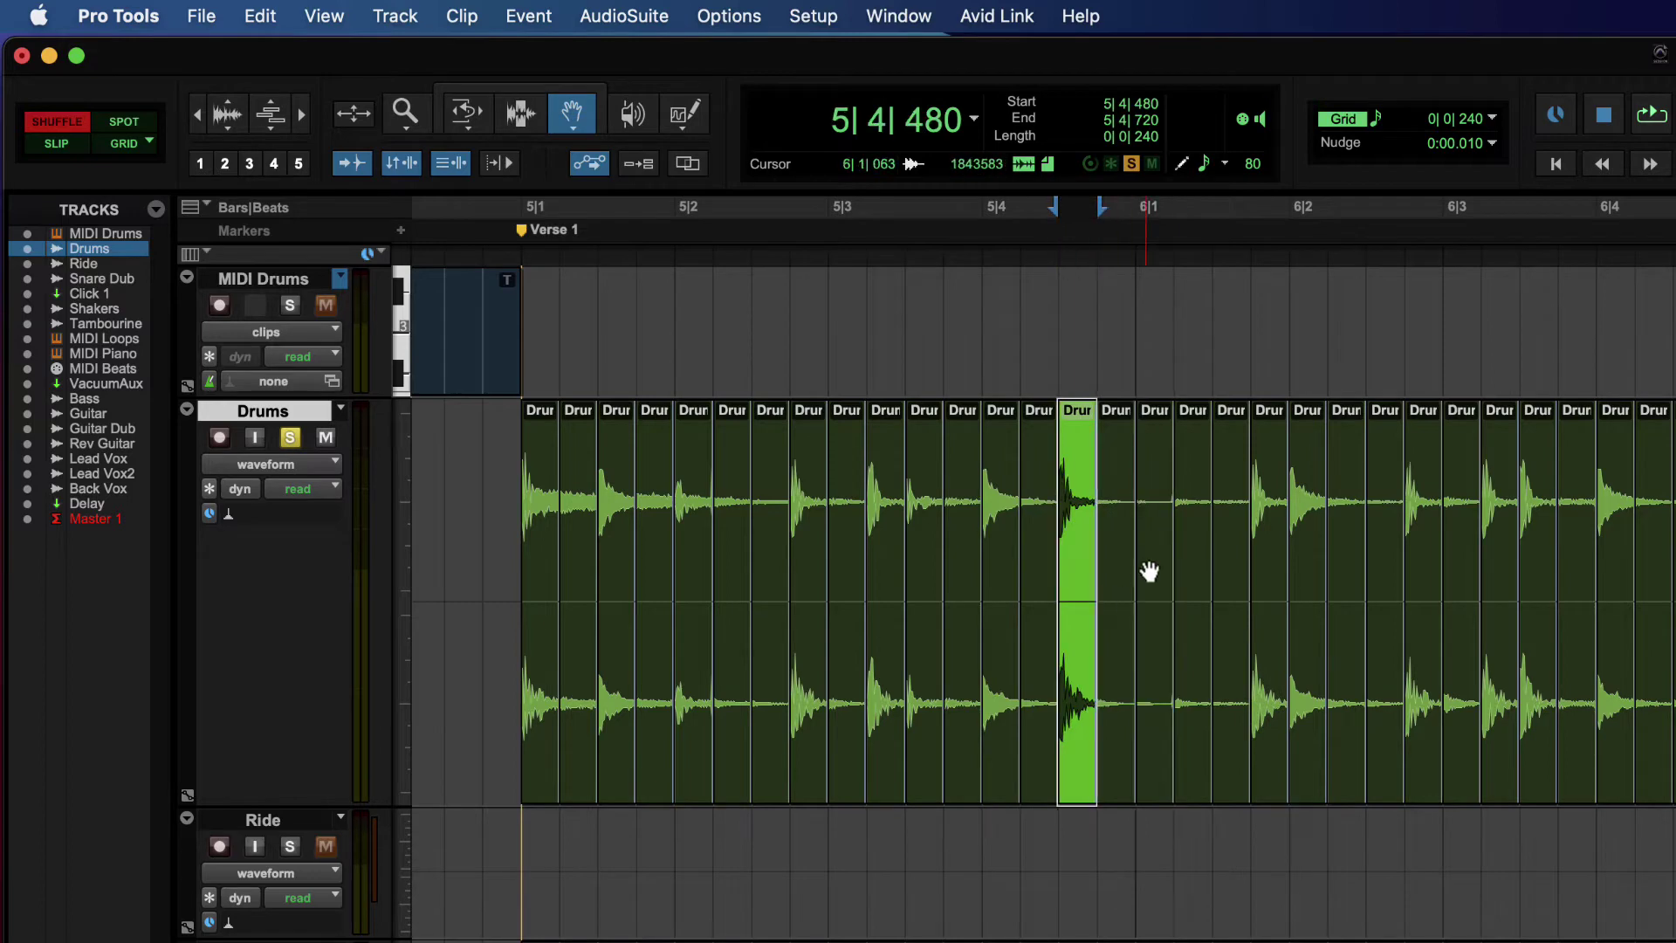
left_click_drag(1261, 541, 1183, 554)
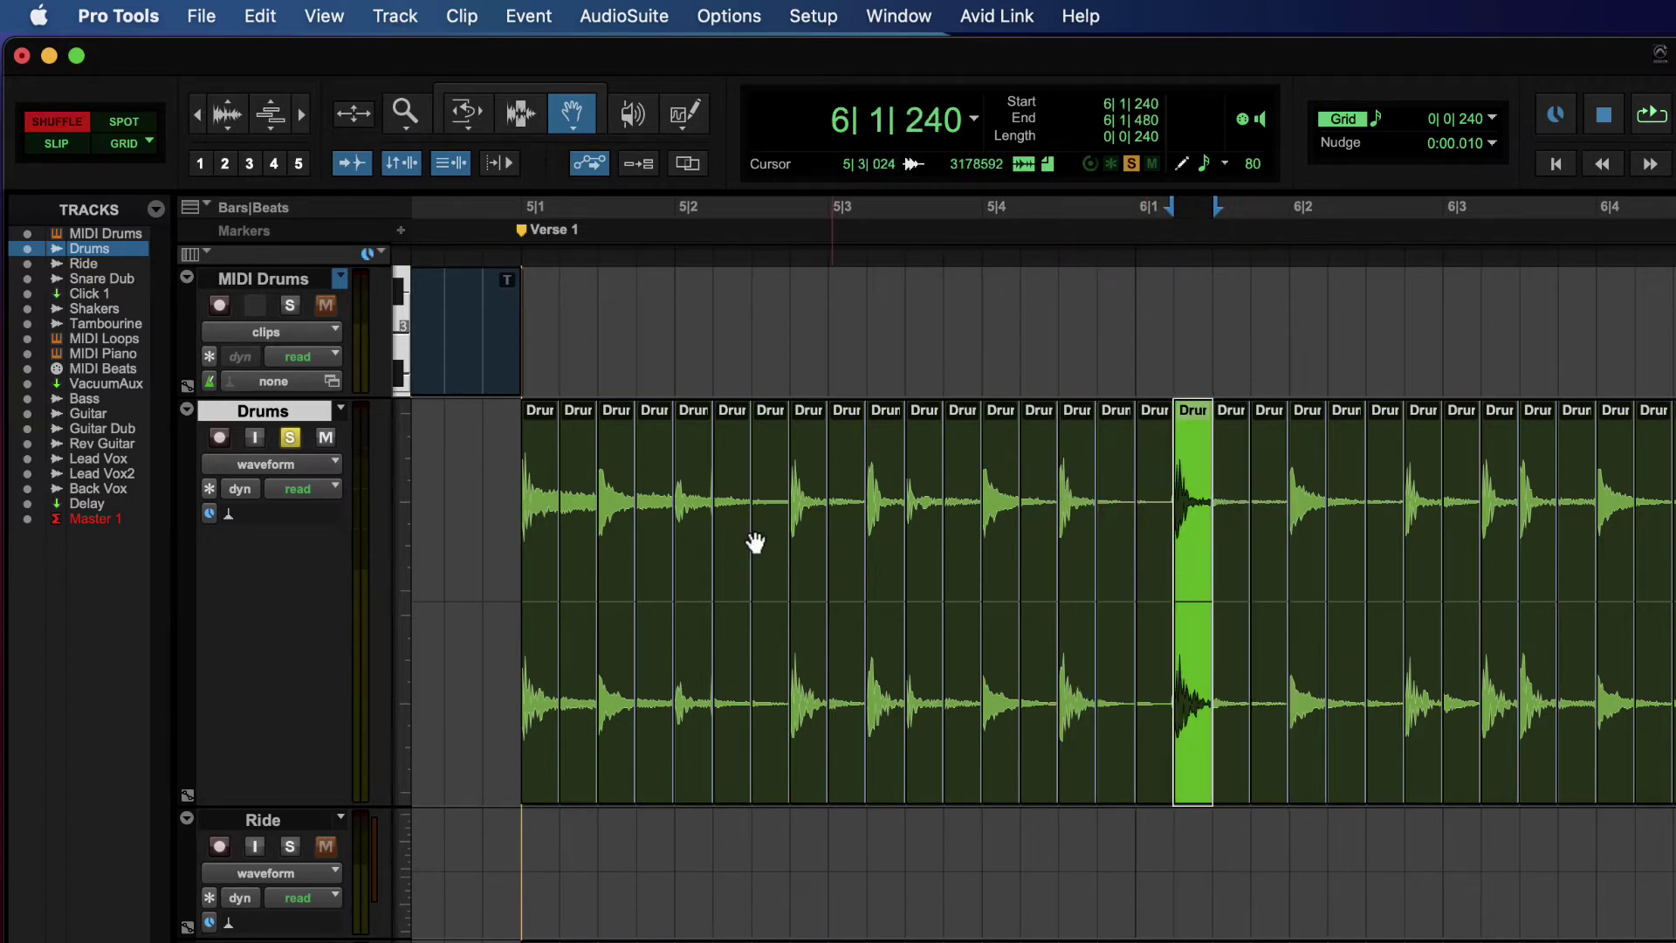
left_click_drag(629, 530, 730, 615)
- Play the rearranged drums from just before bar 5, then drag the 5|2 hit earlier
key("cmd+3")
left_click(506, 538)
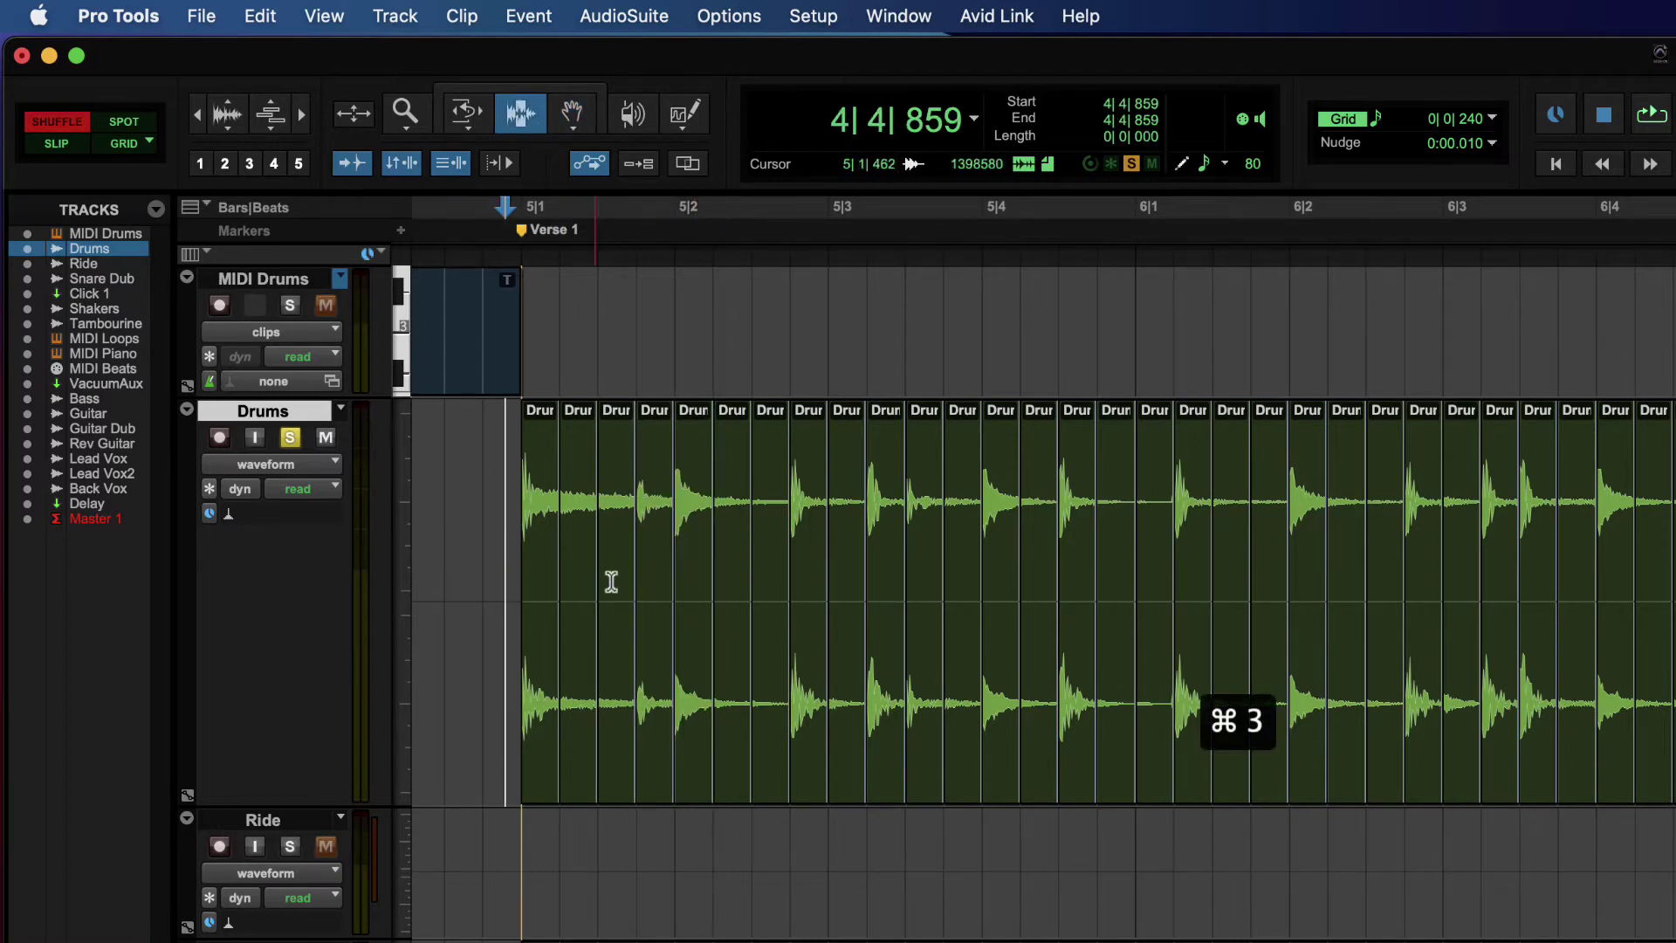
key("space")
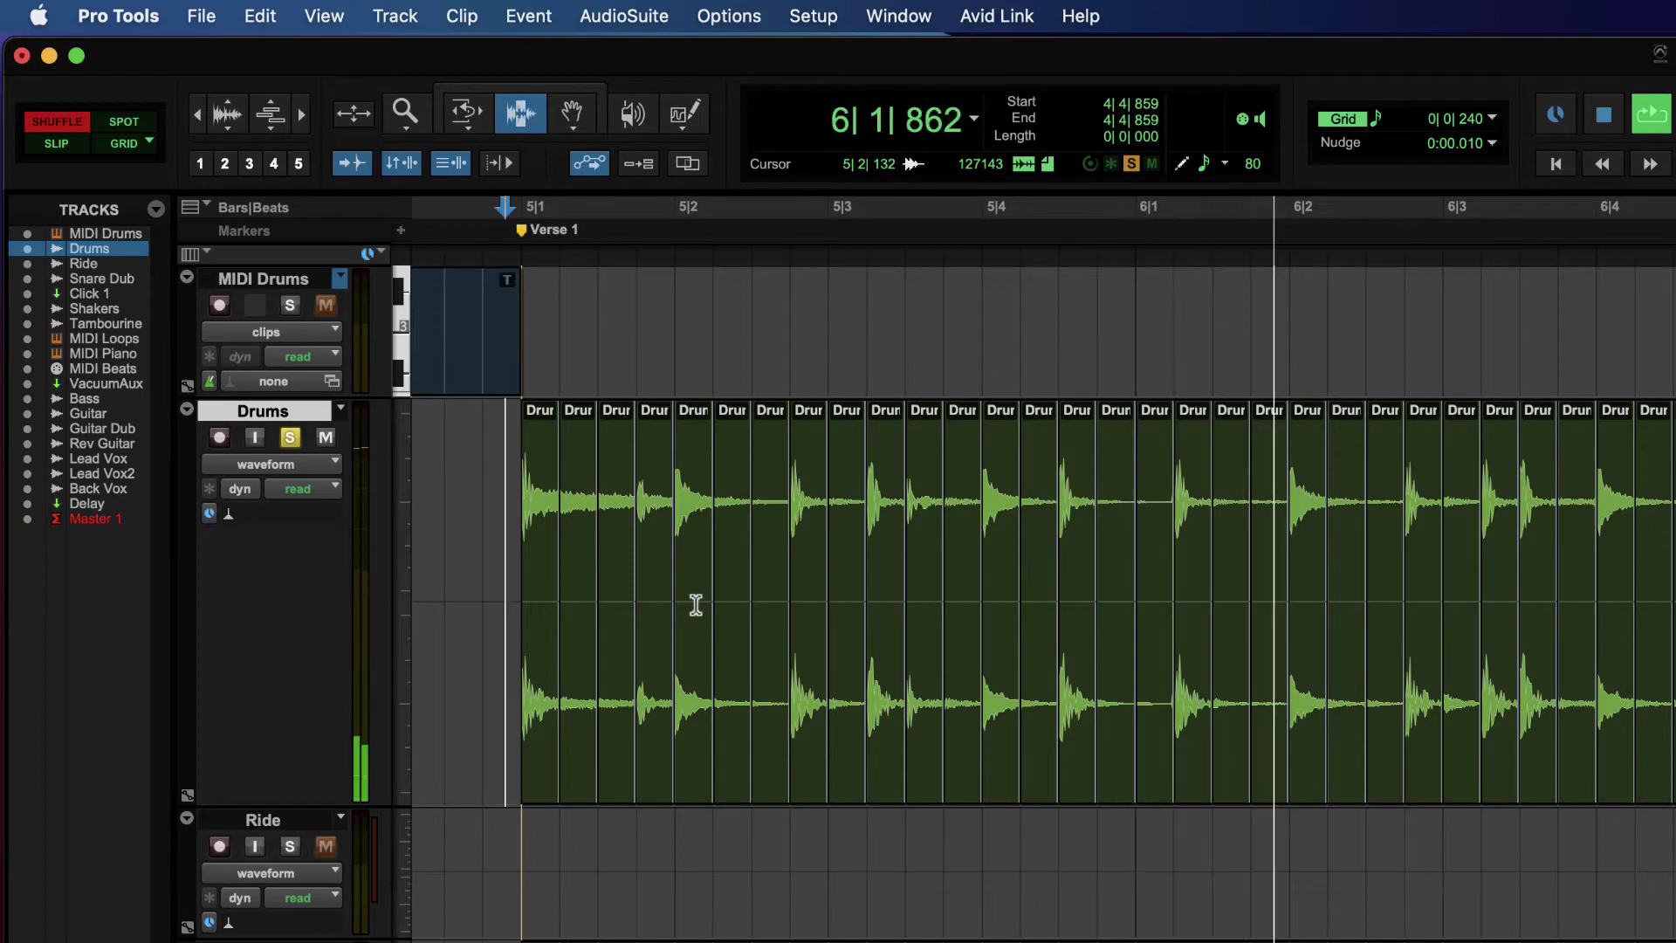
key("space")
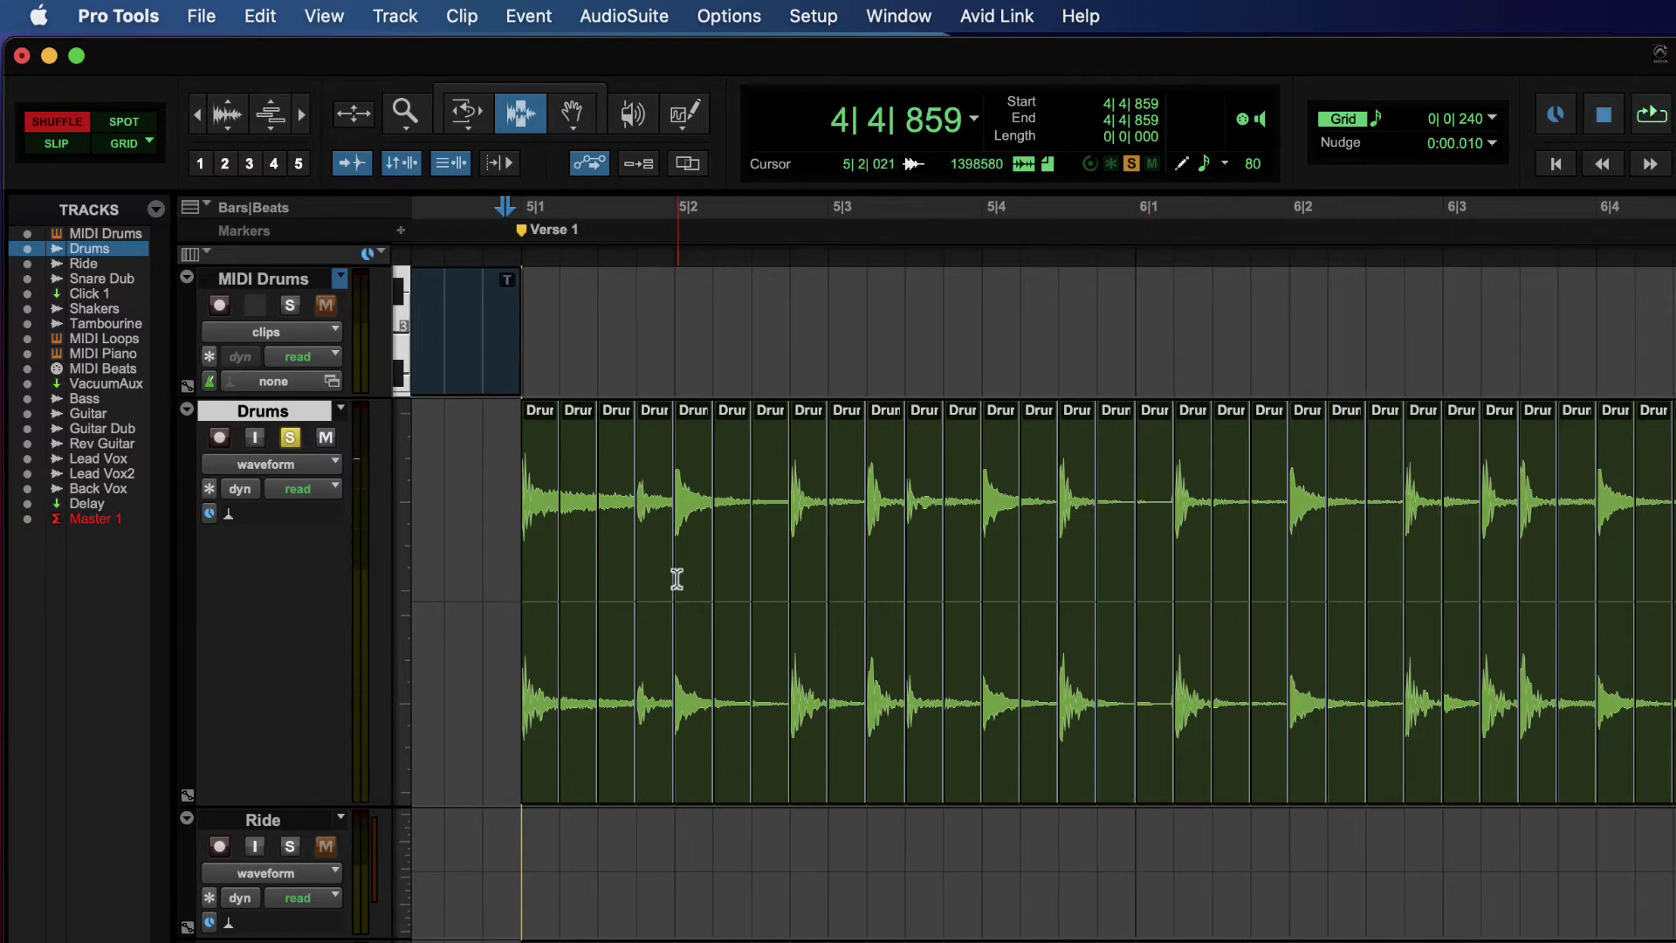
key("super+4")
left_click_drag(696, 542, 760, 549)
- Drag more hits: 5|3 to about 6|1, 5|1|720 to 5|2|720, 5|4|720 to 6|2|240, one to 6|4|480
left_click_drag(1632, 548, 1301, 550)
left_click(860, 539)
left_click_drag(867, 539, 1032, 543)
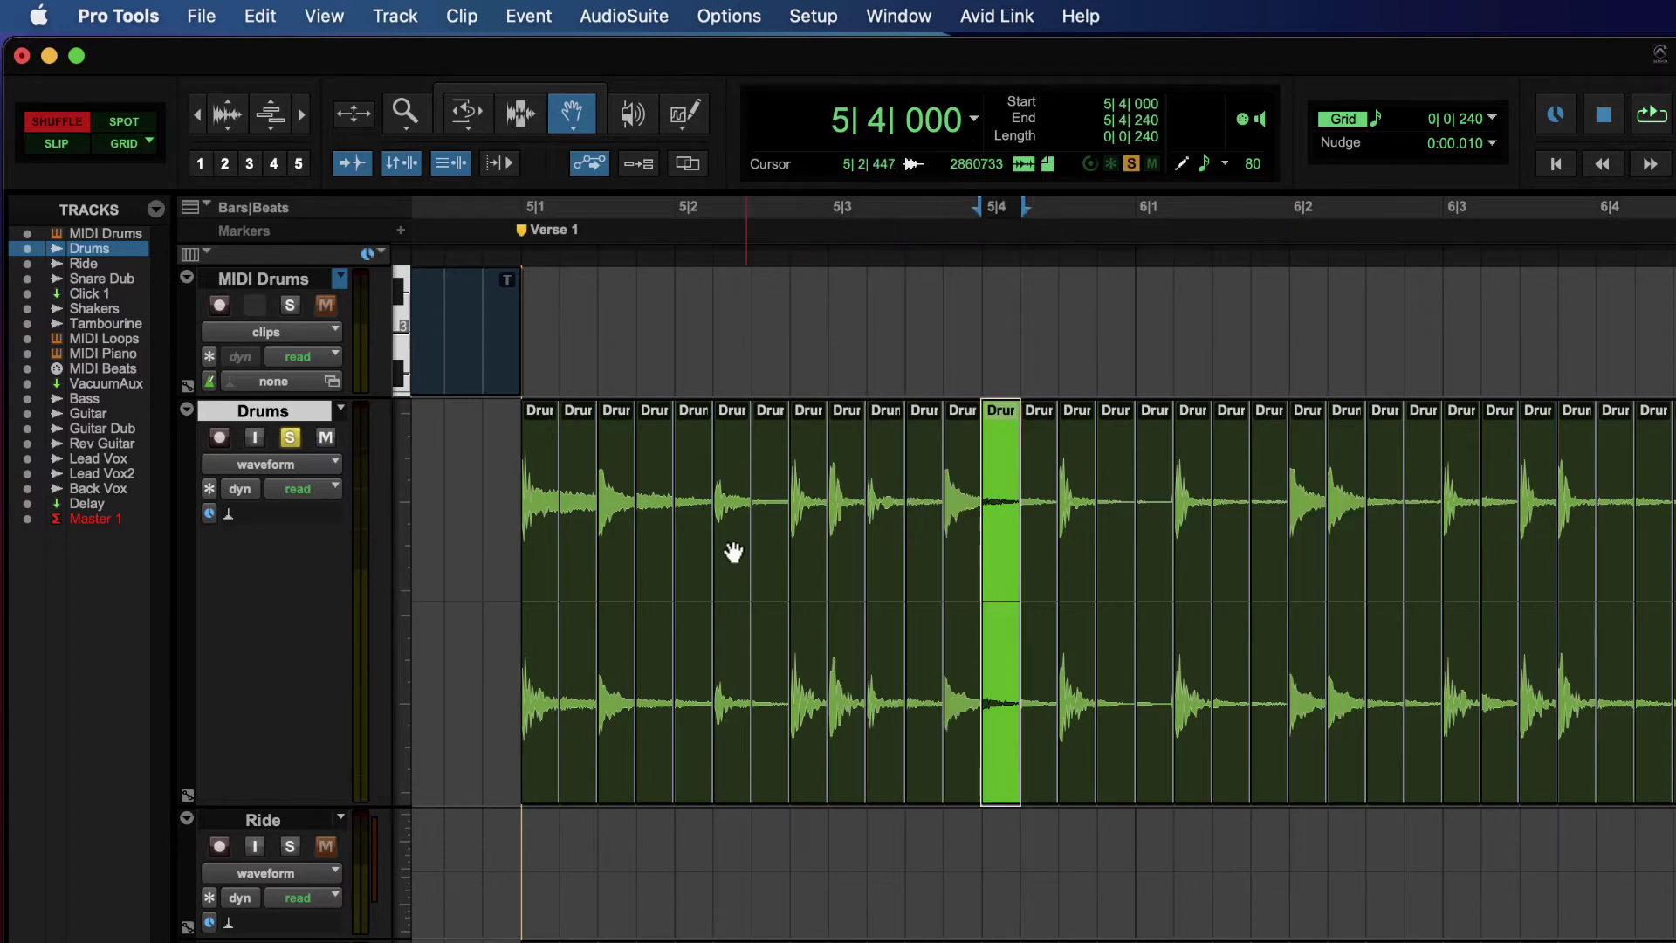
left_click_drag(654, 546, 836, 555)
left_click_drag(1096, 554, 1368, 569)
mouse_move(1663, 565)
left_mouse_down()
mouse_move(1522, 554)
mouse_move(1674, 559)
left_mouse_up()
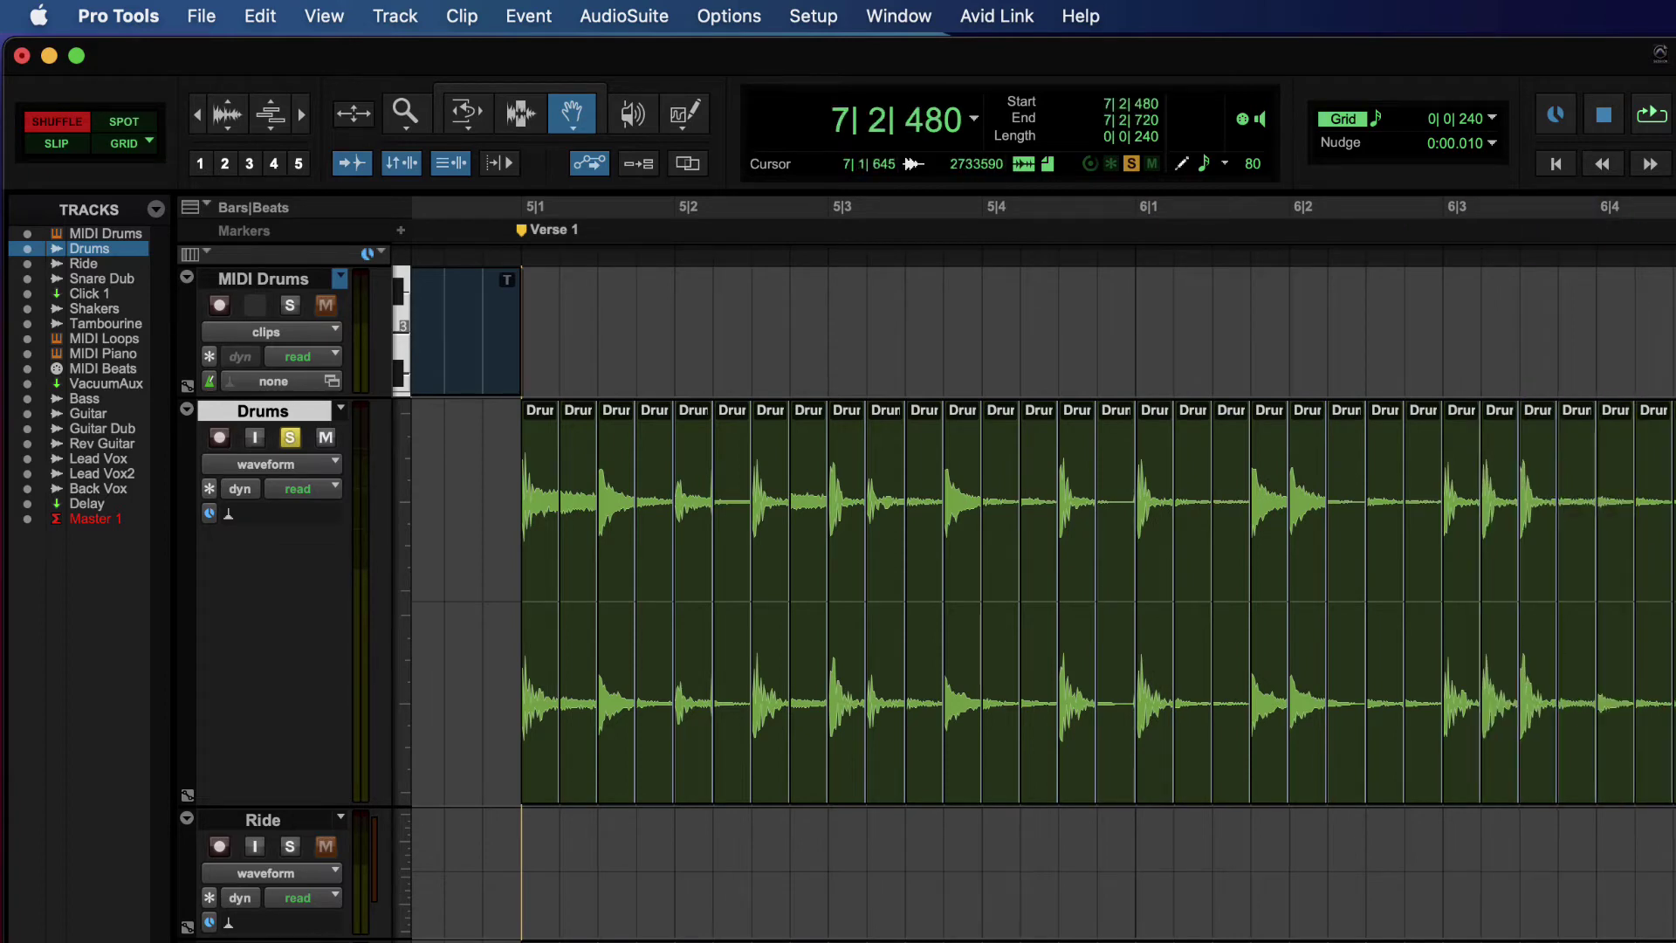
- Play the new pattern from just before bar 5, then undo the clip edits
key("super+3")
left_click(497, 505)
key("space")
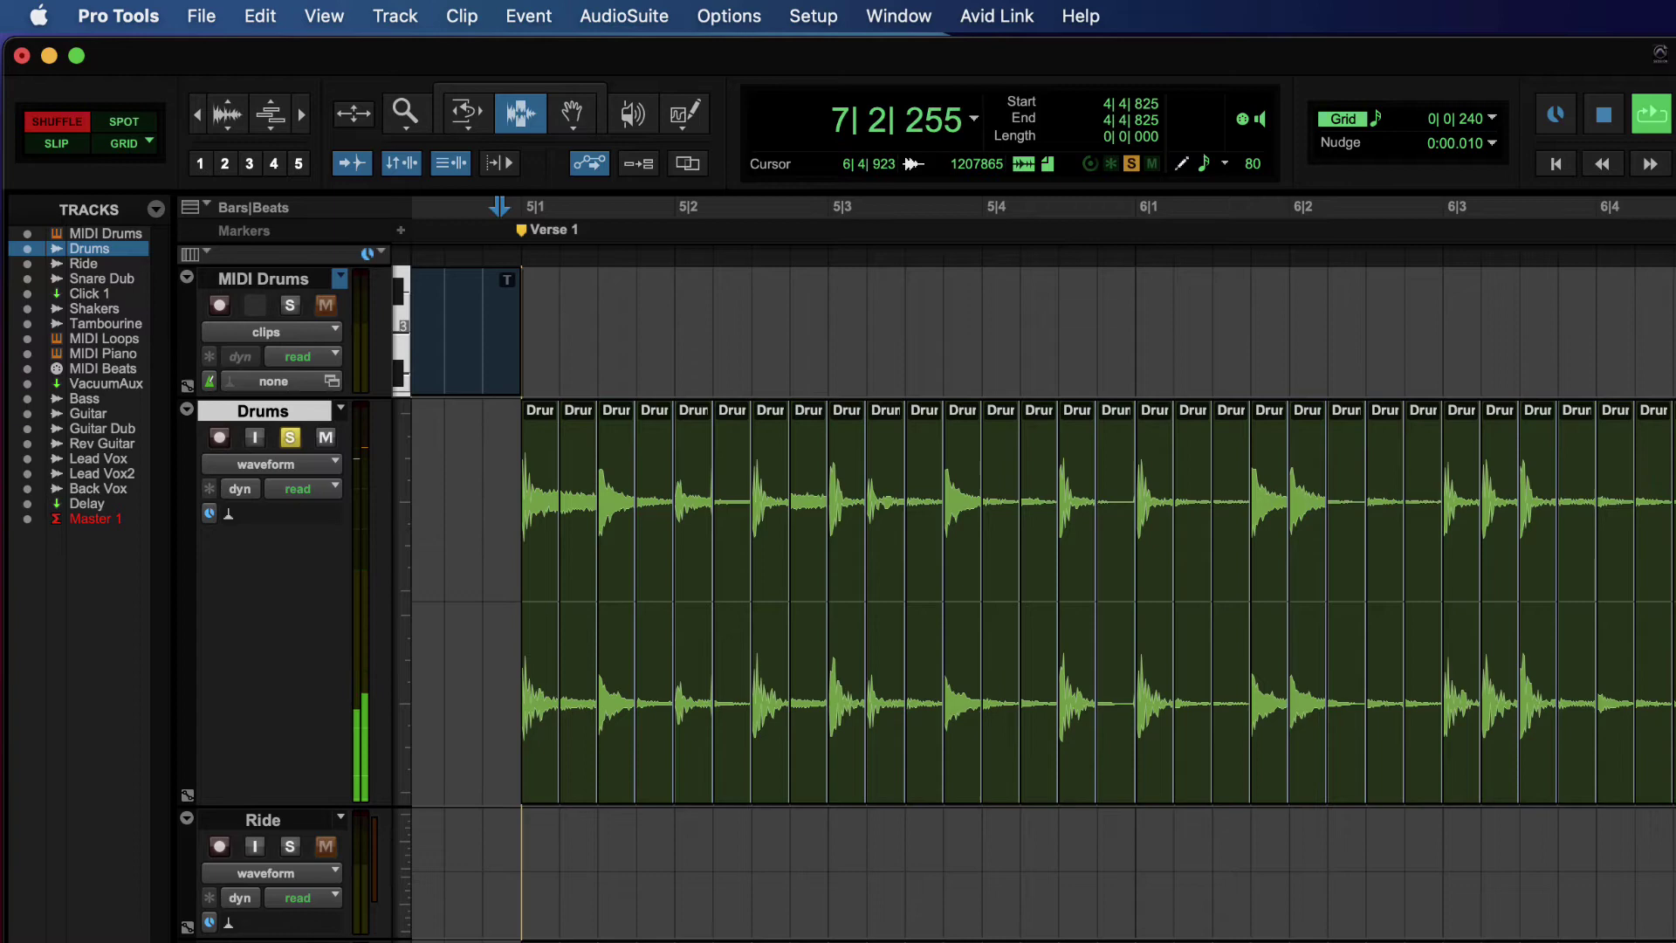
key("space")
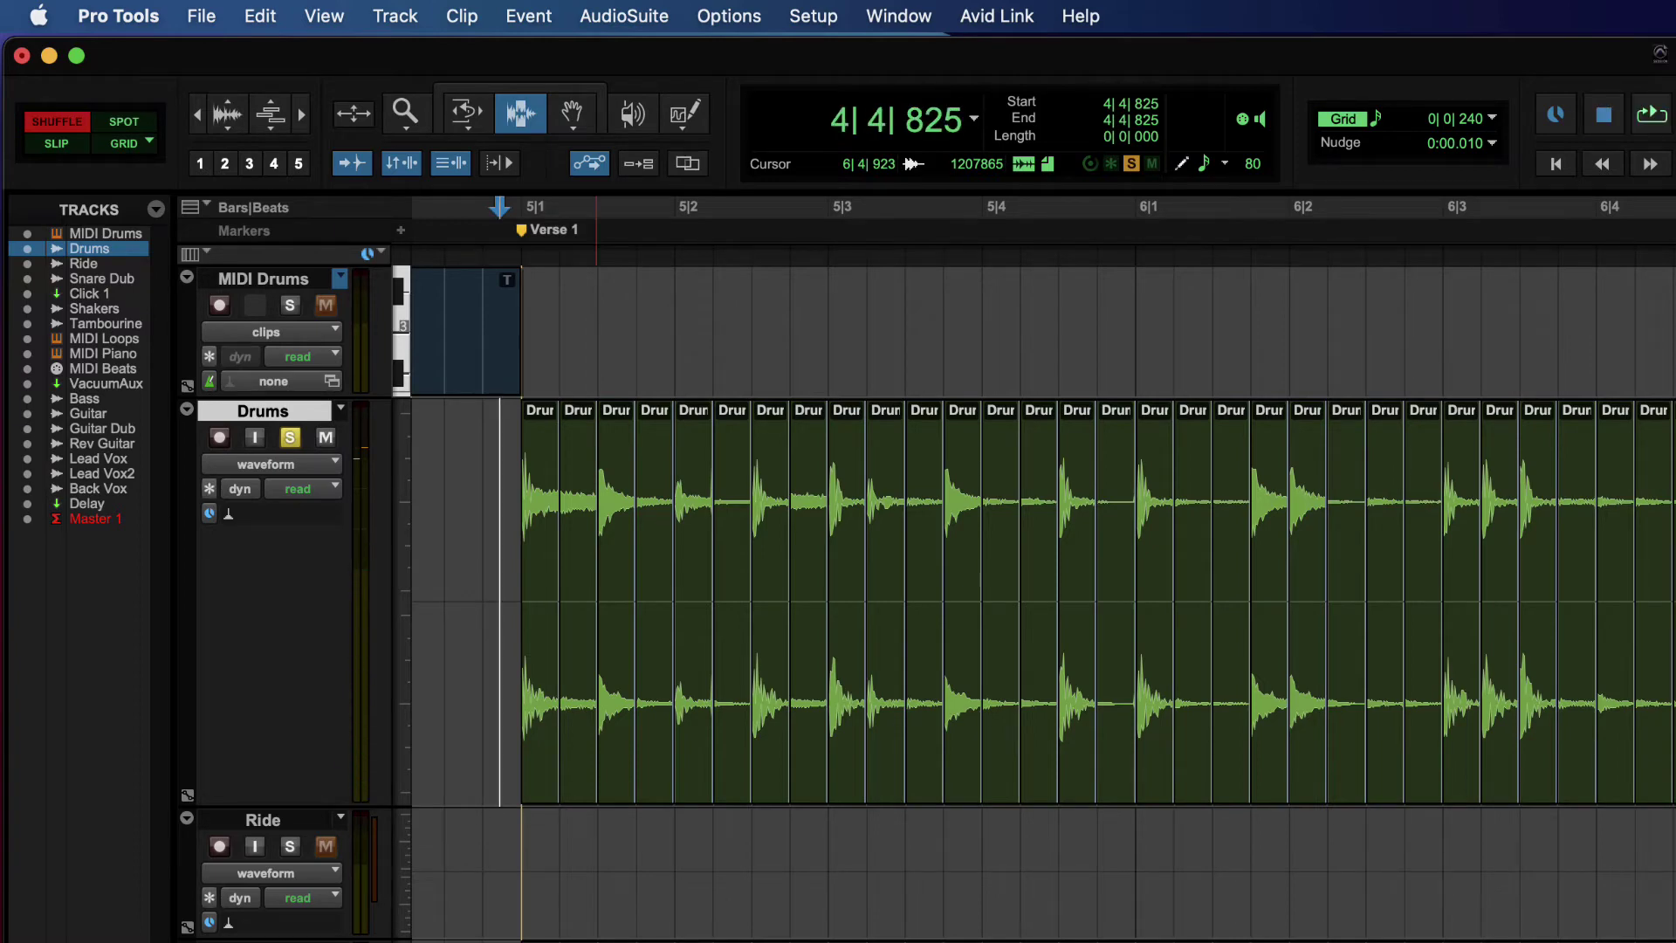
key("super+v")
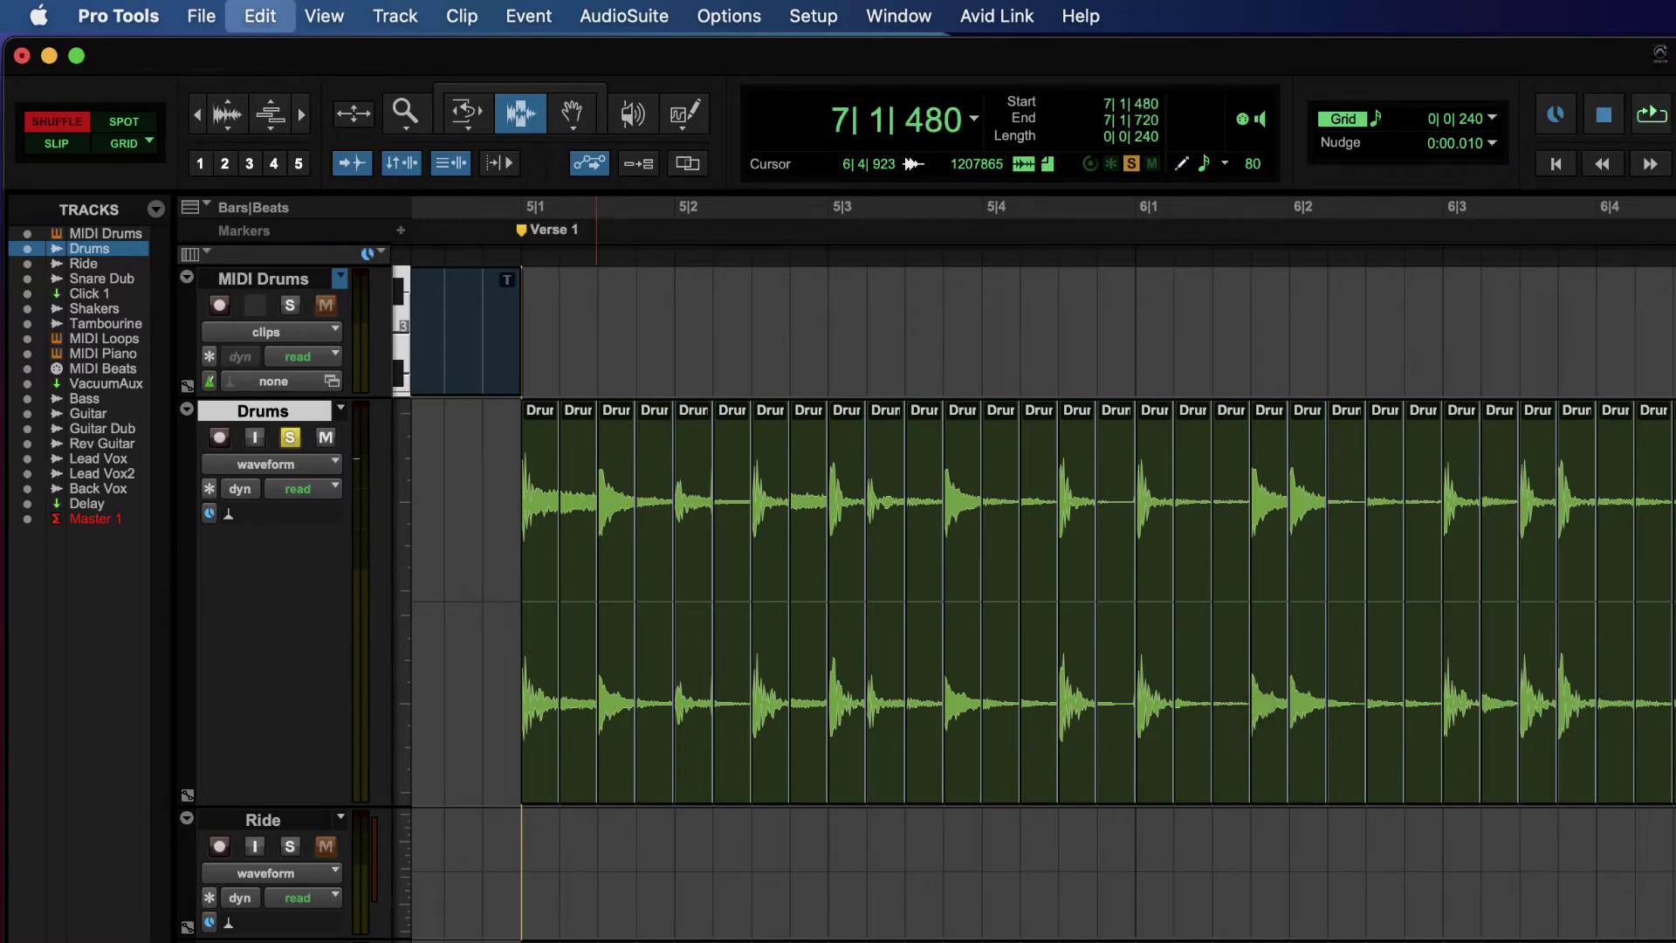
key("super+z")
key("super+z")
key("super+z")
key("super+z")
key("super+z")
key("super+z")
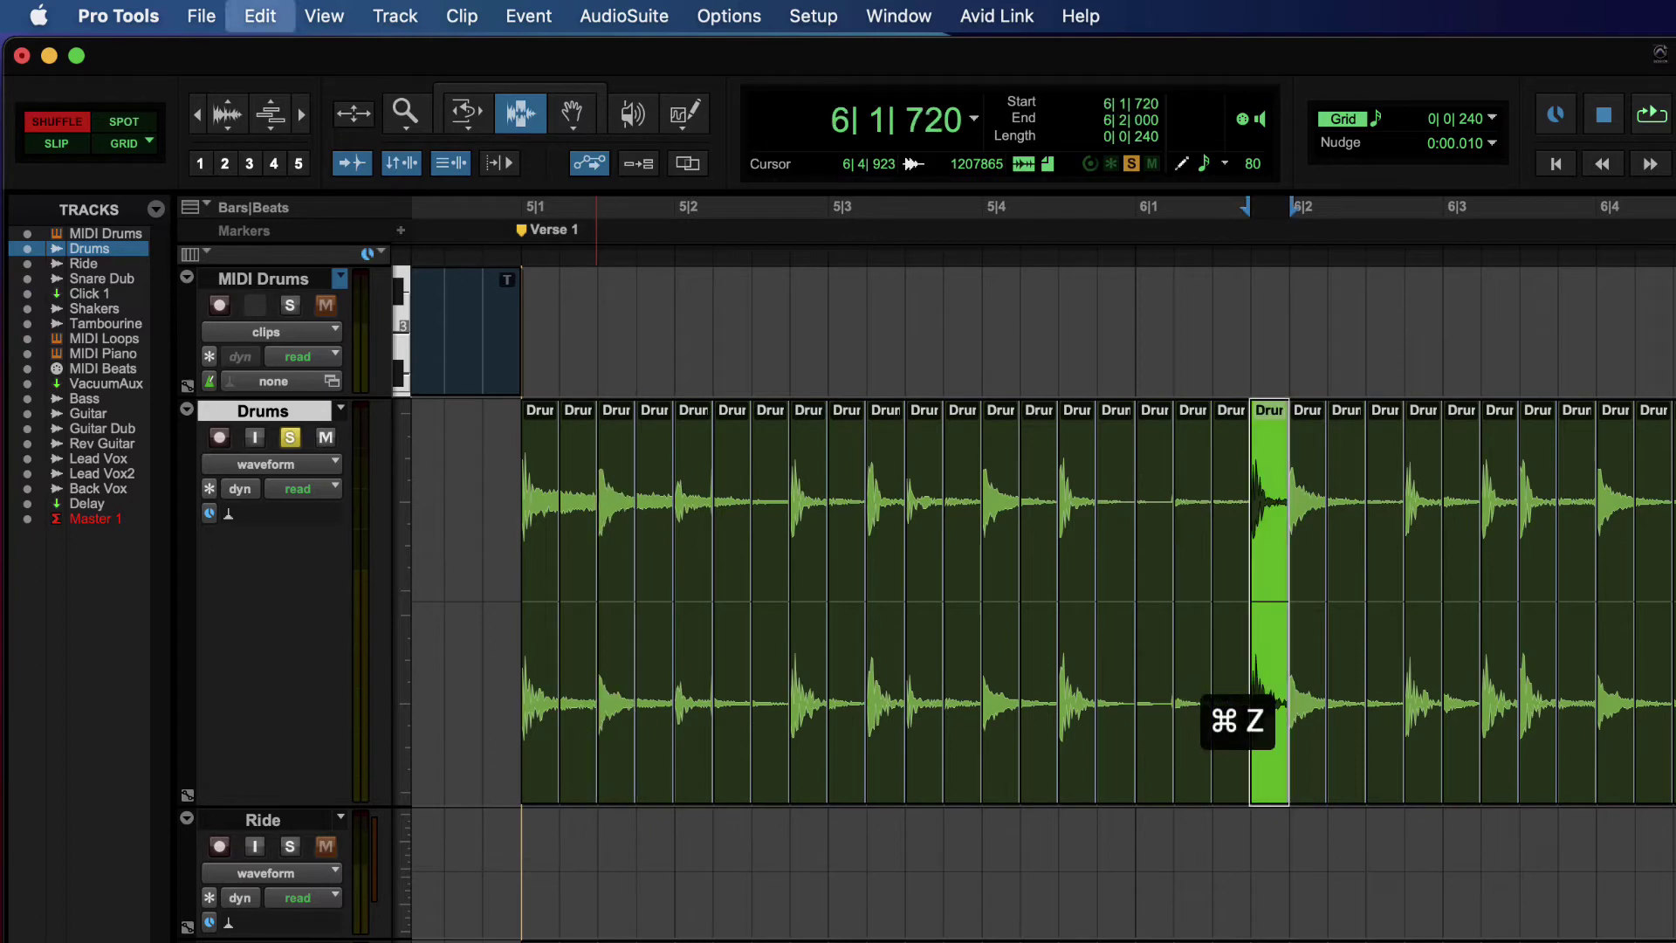
key("super+z")
key("super+z")
key("super+z")
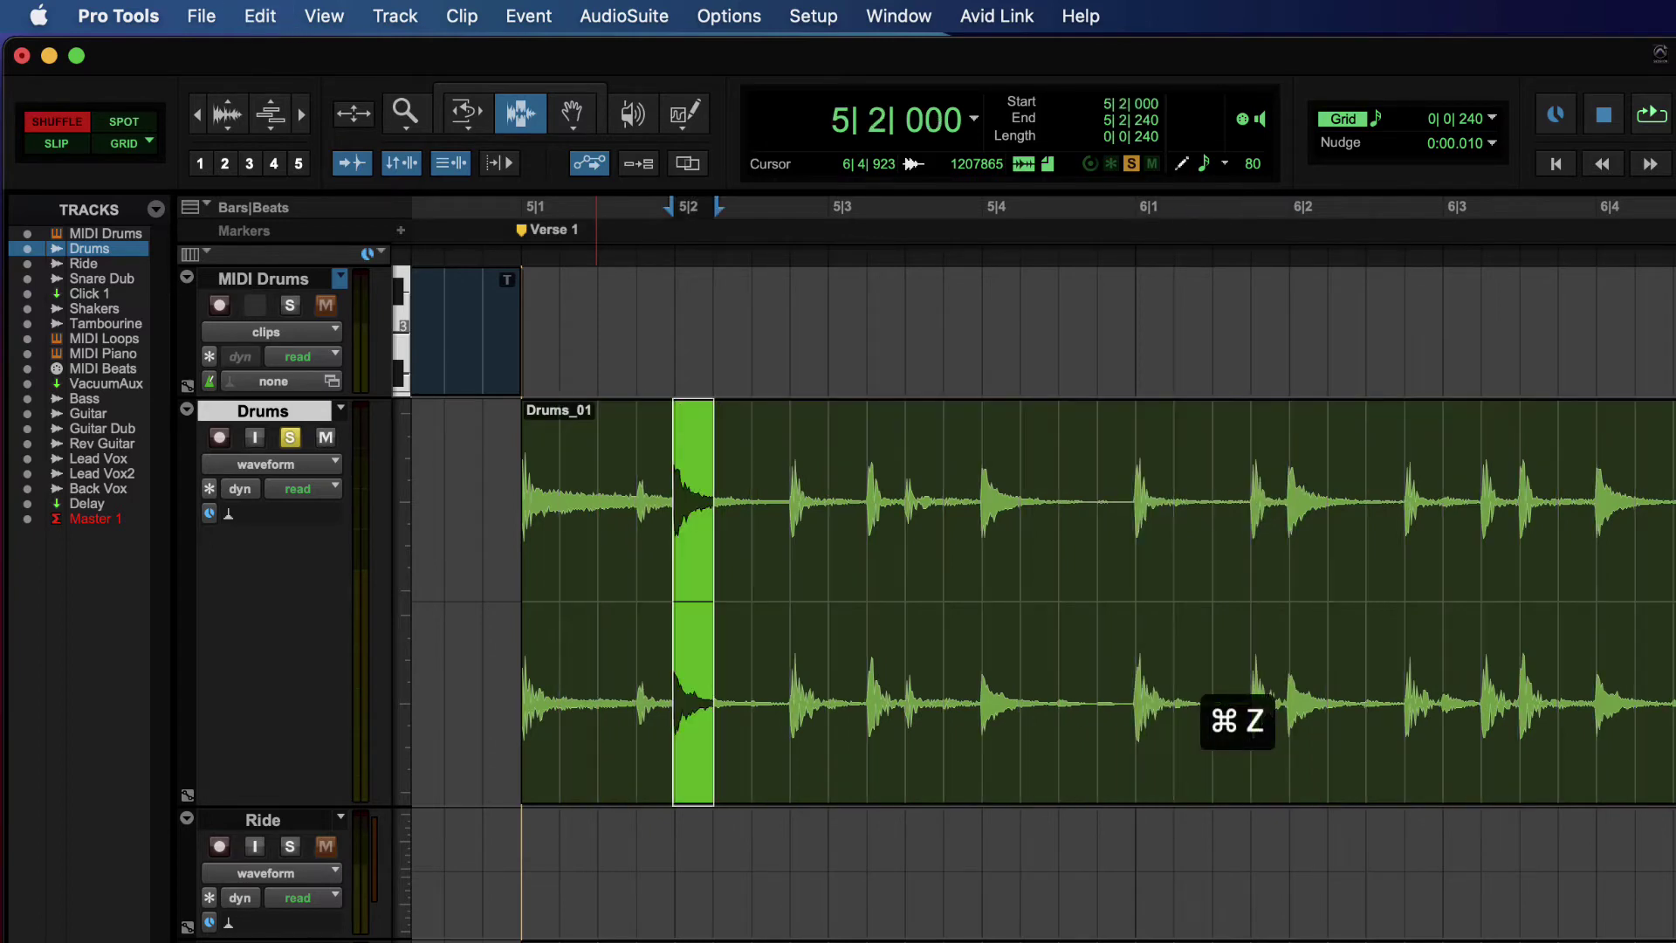
- Select the restored single Drums_01 clip with the Grabber and play it back
key("super+4")
left_click(626, 530)
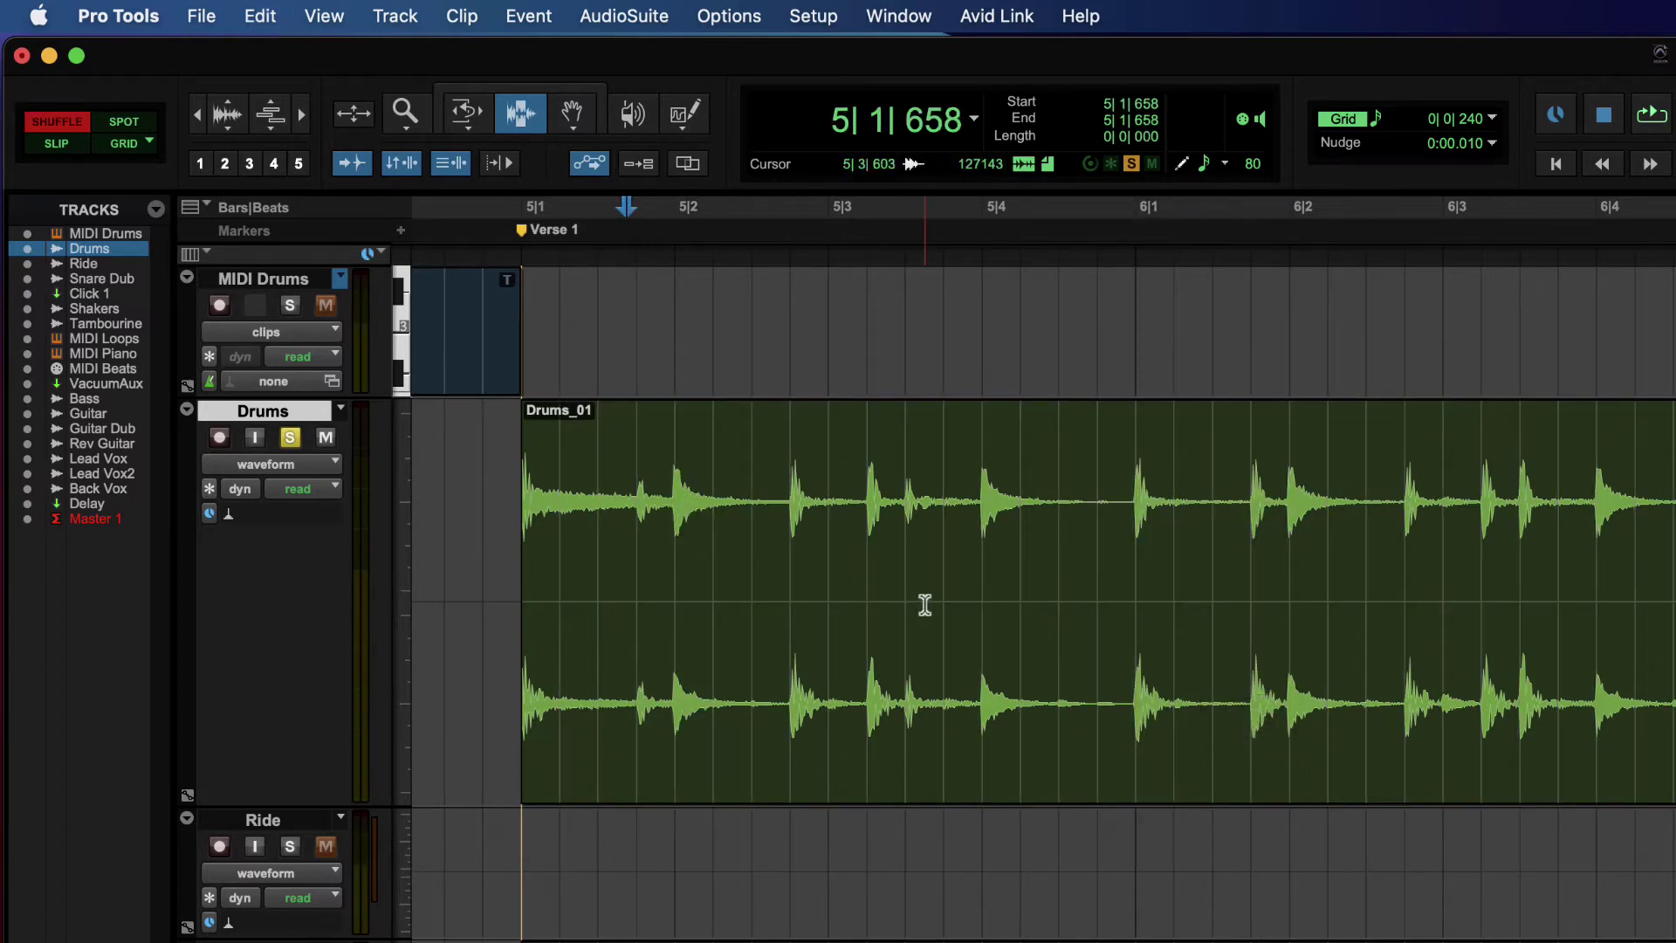
key("super+4")
left_click(980, 587)
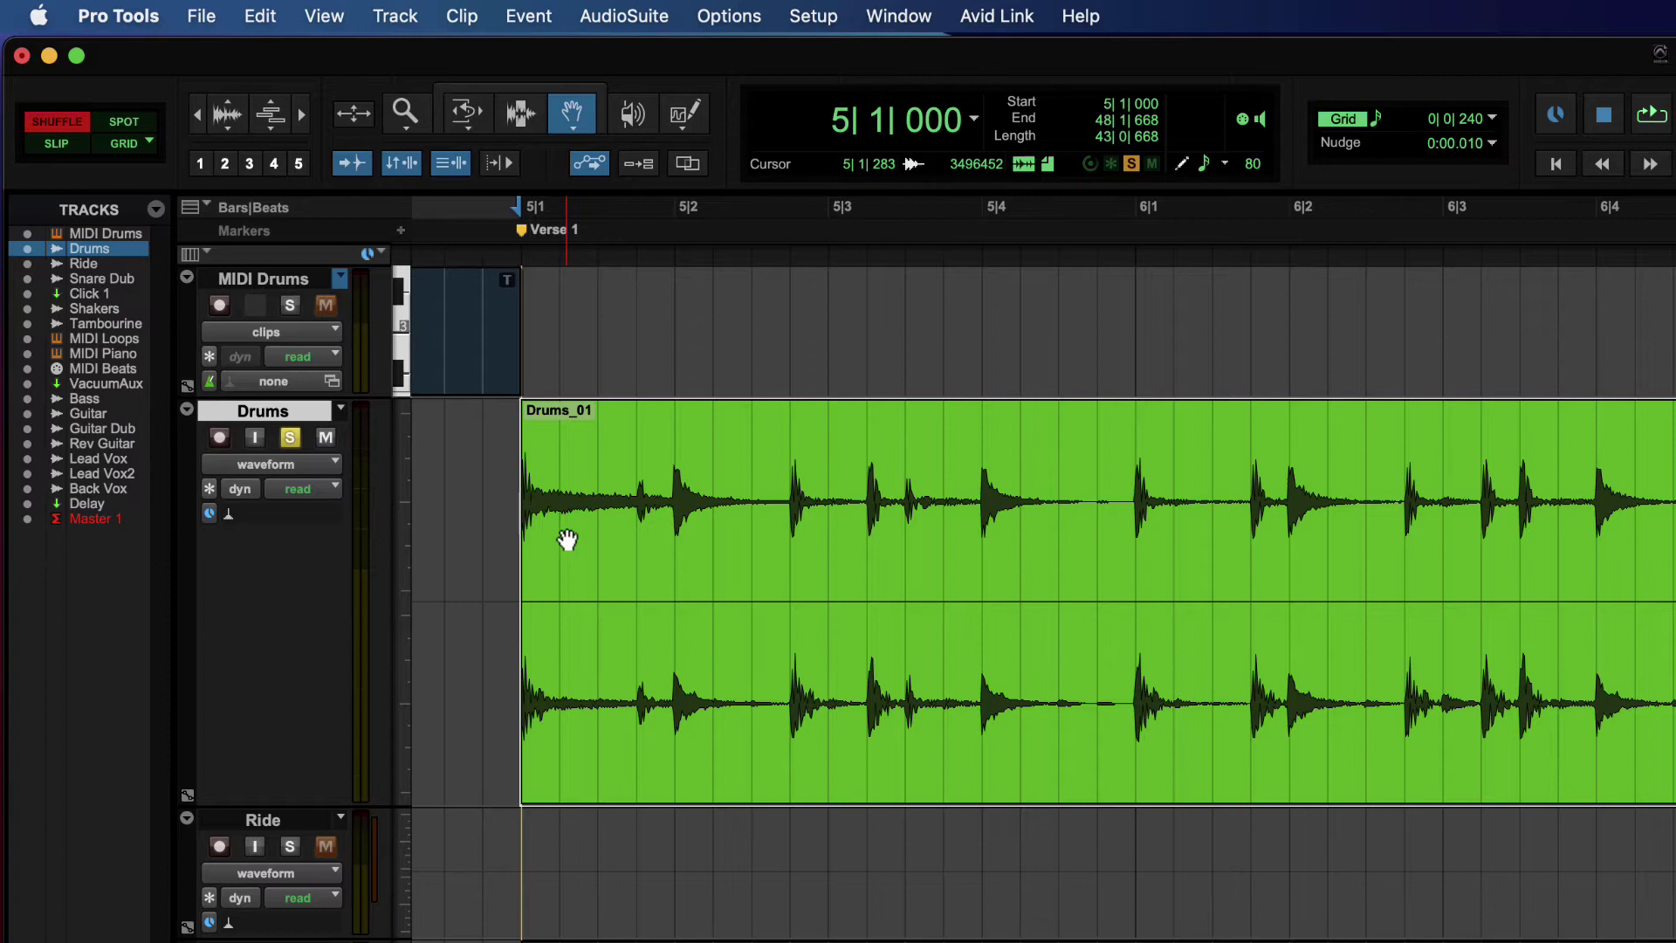
key("space")
key("space")
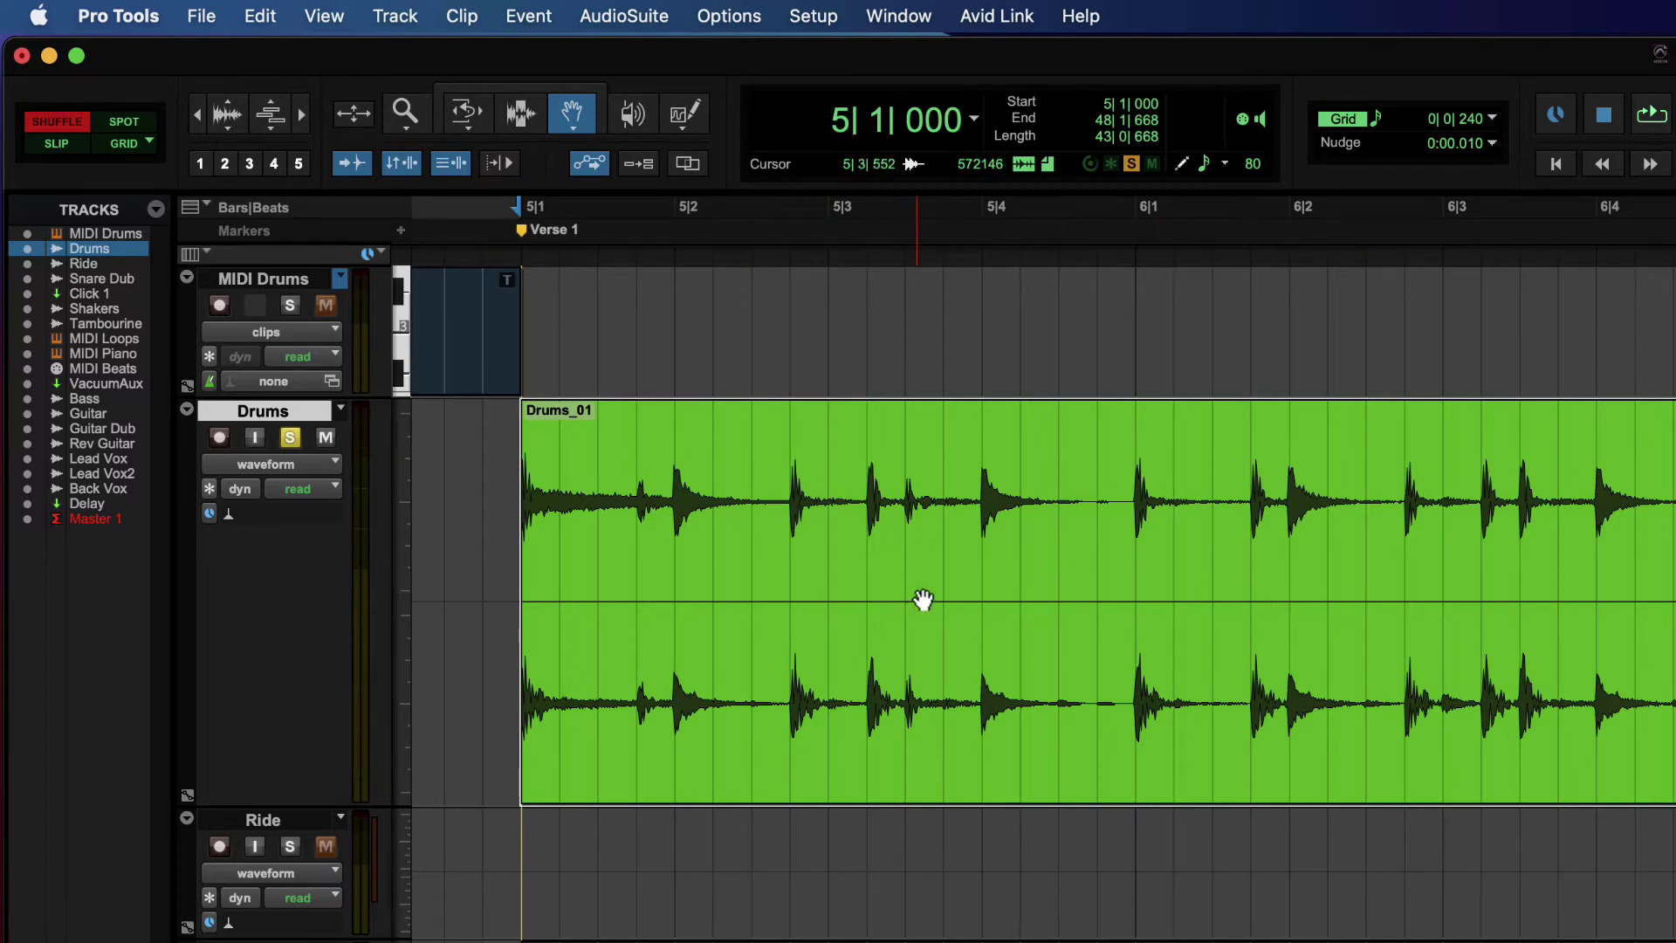
- Choose Edit > Separate Clip > At Transients for the Drums_01 clip
left_click(270, 17)
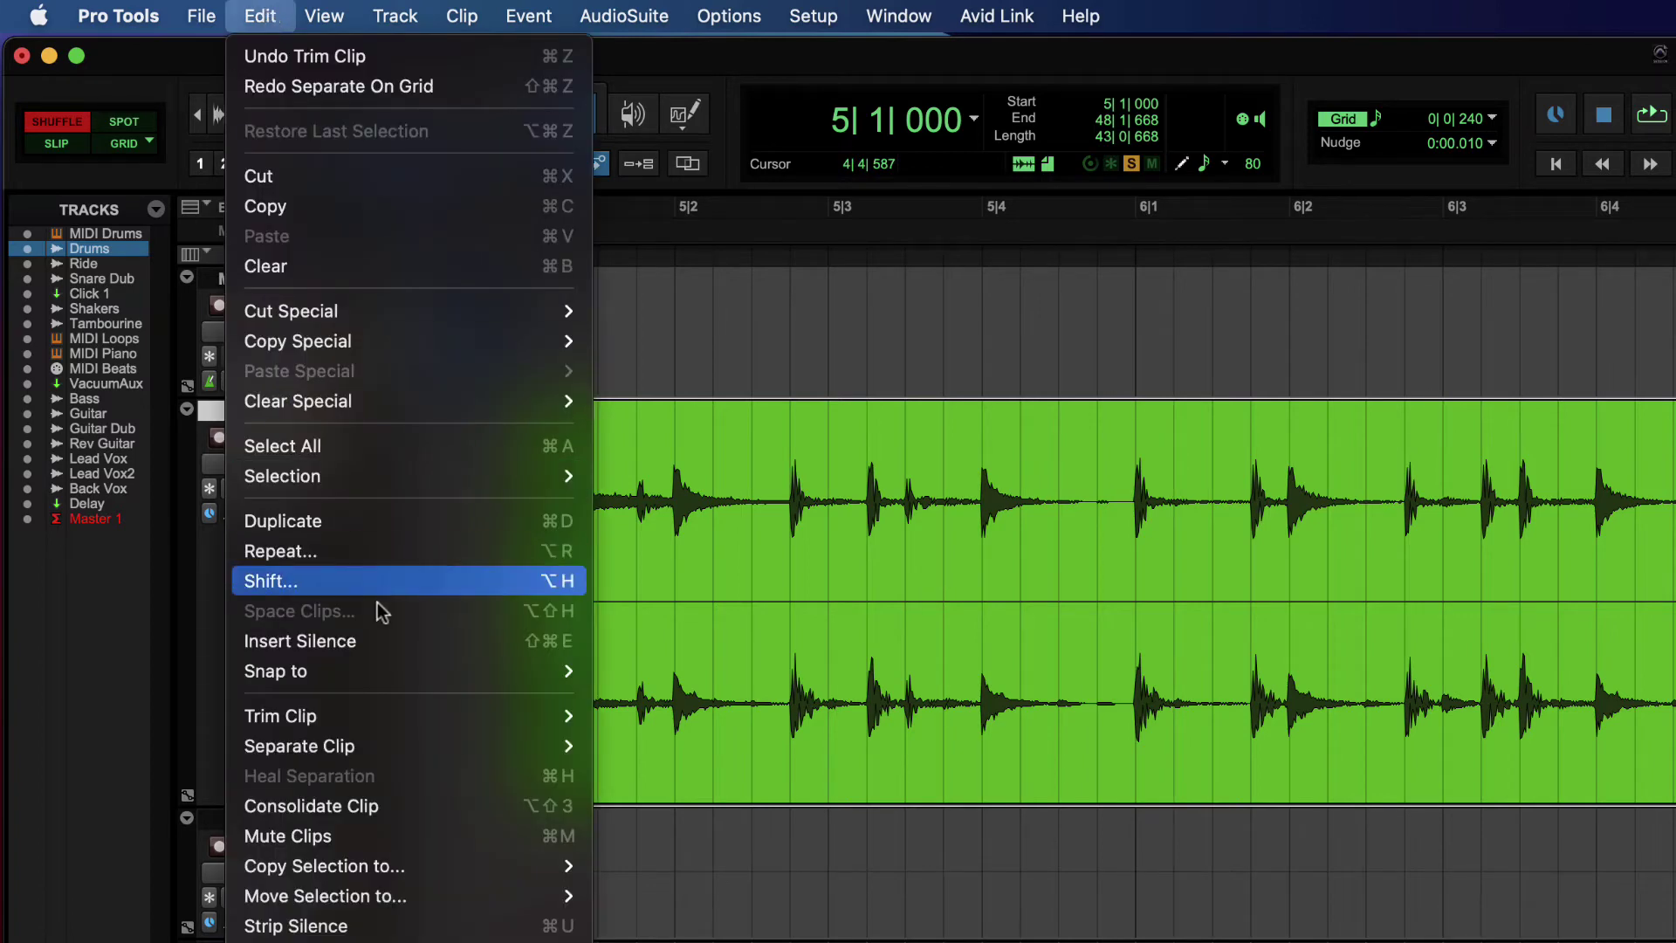
mouse_move(379, 742)
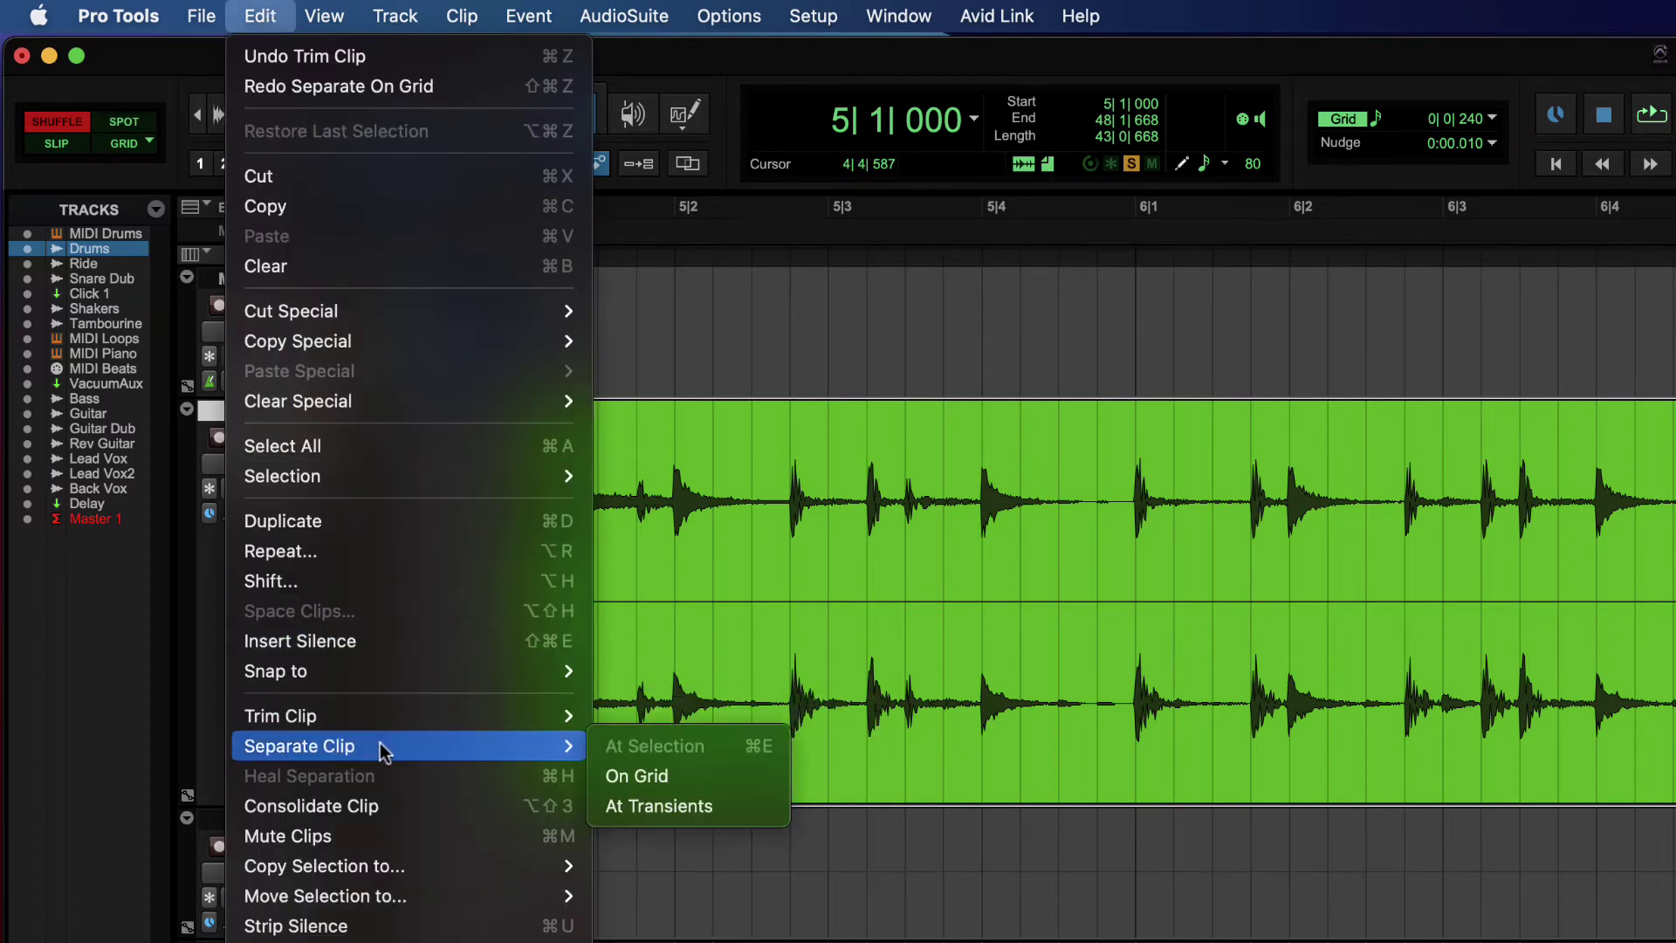
left_click(714, 807)
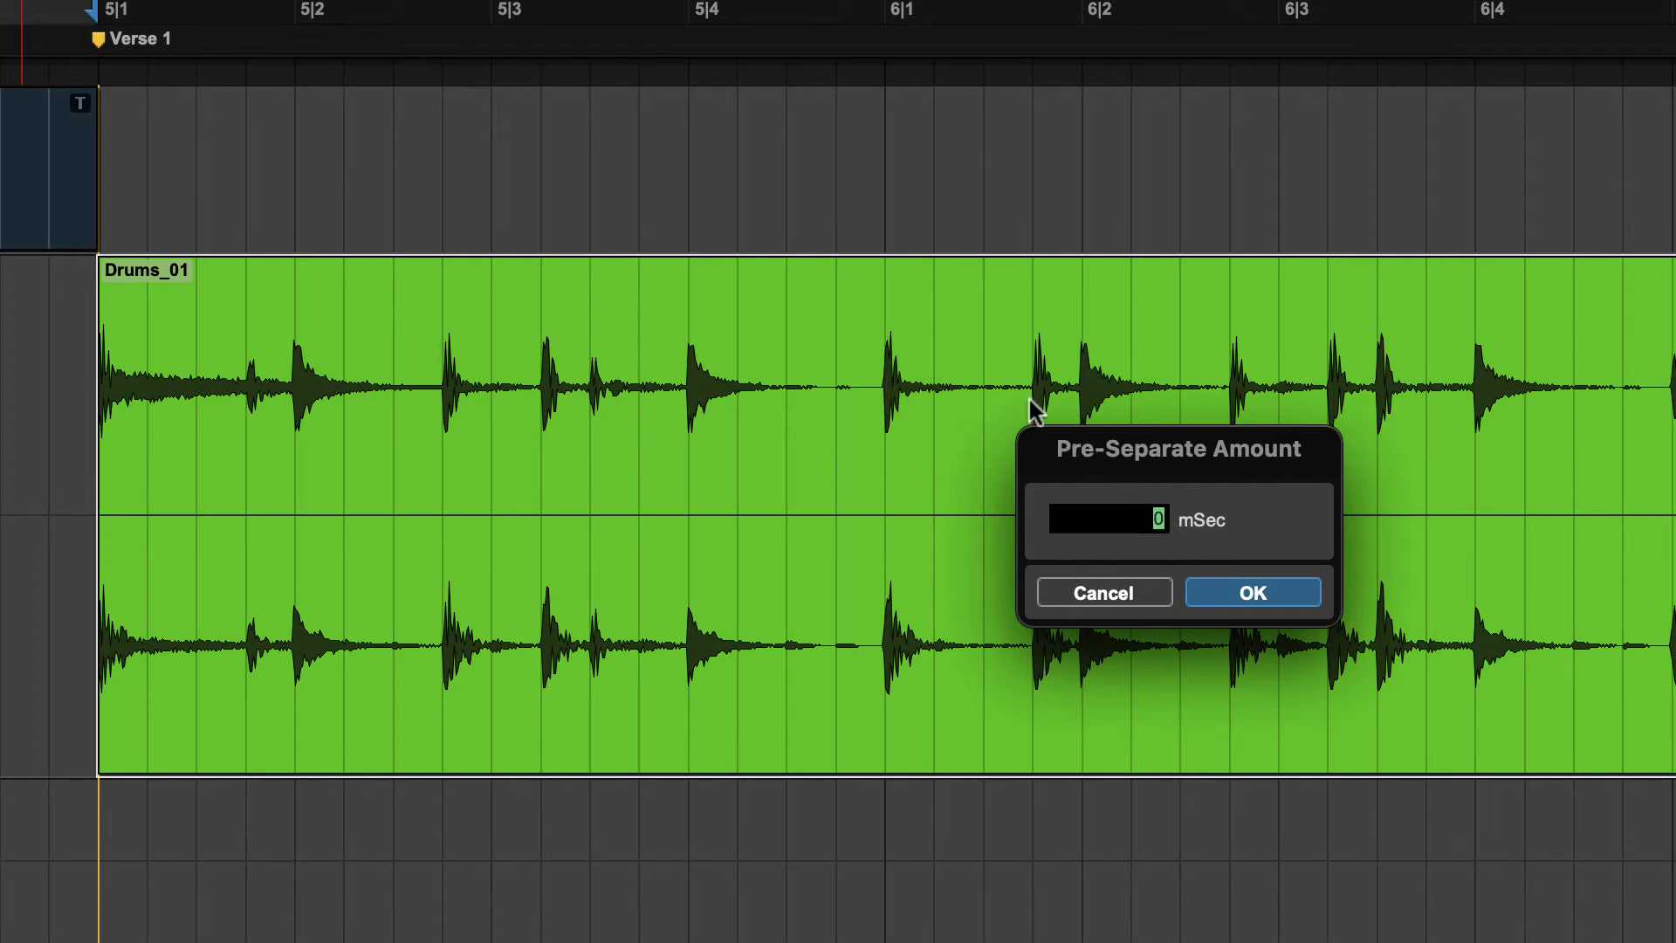
- Confirm the transient split at 0 mSec and audition the first slices around 5|1 to 5|3
left_click(1231, 598)
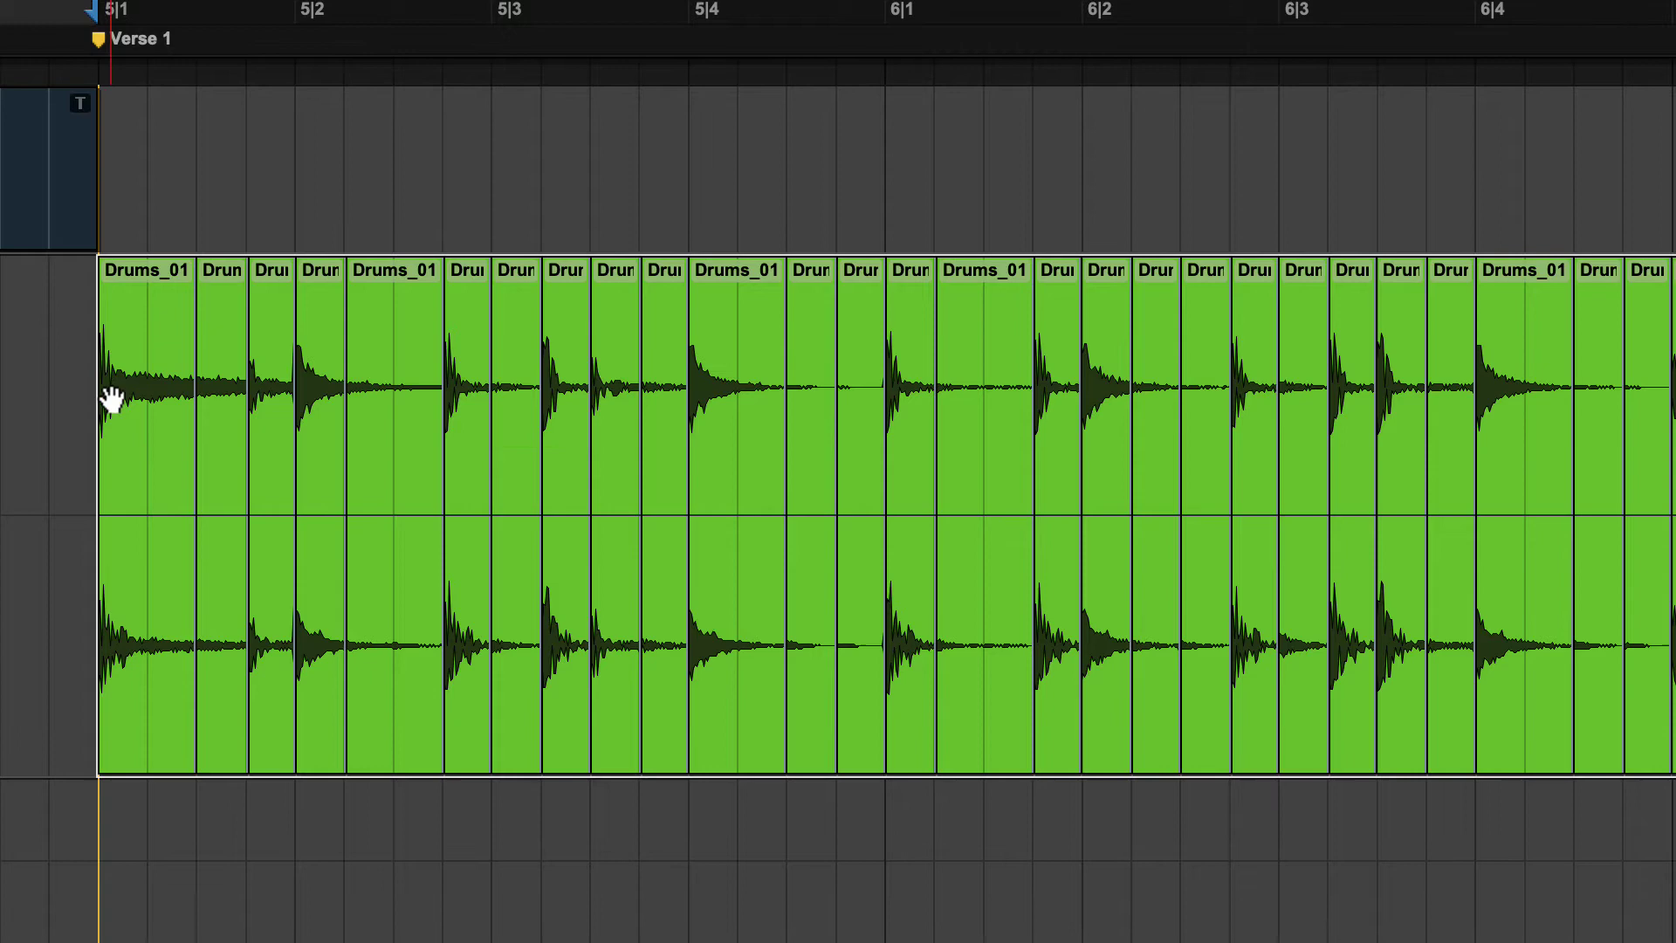
left_click(486, 152)
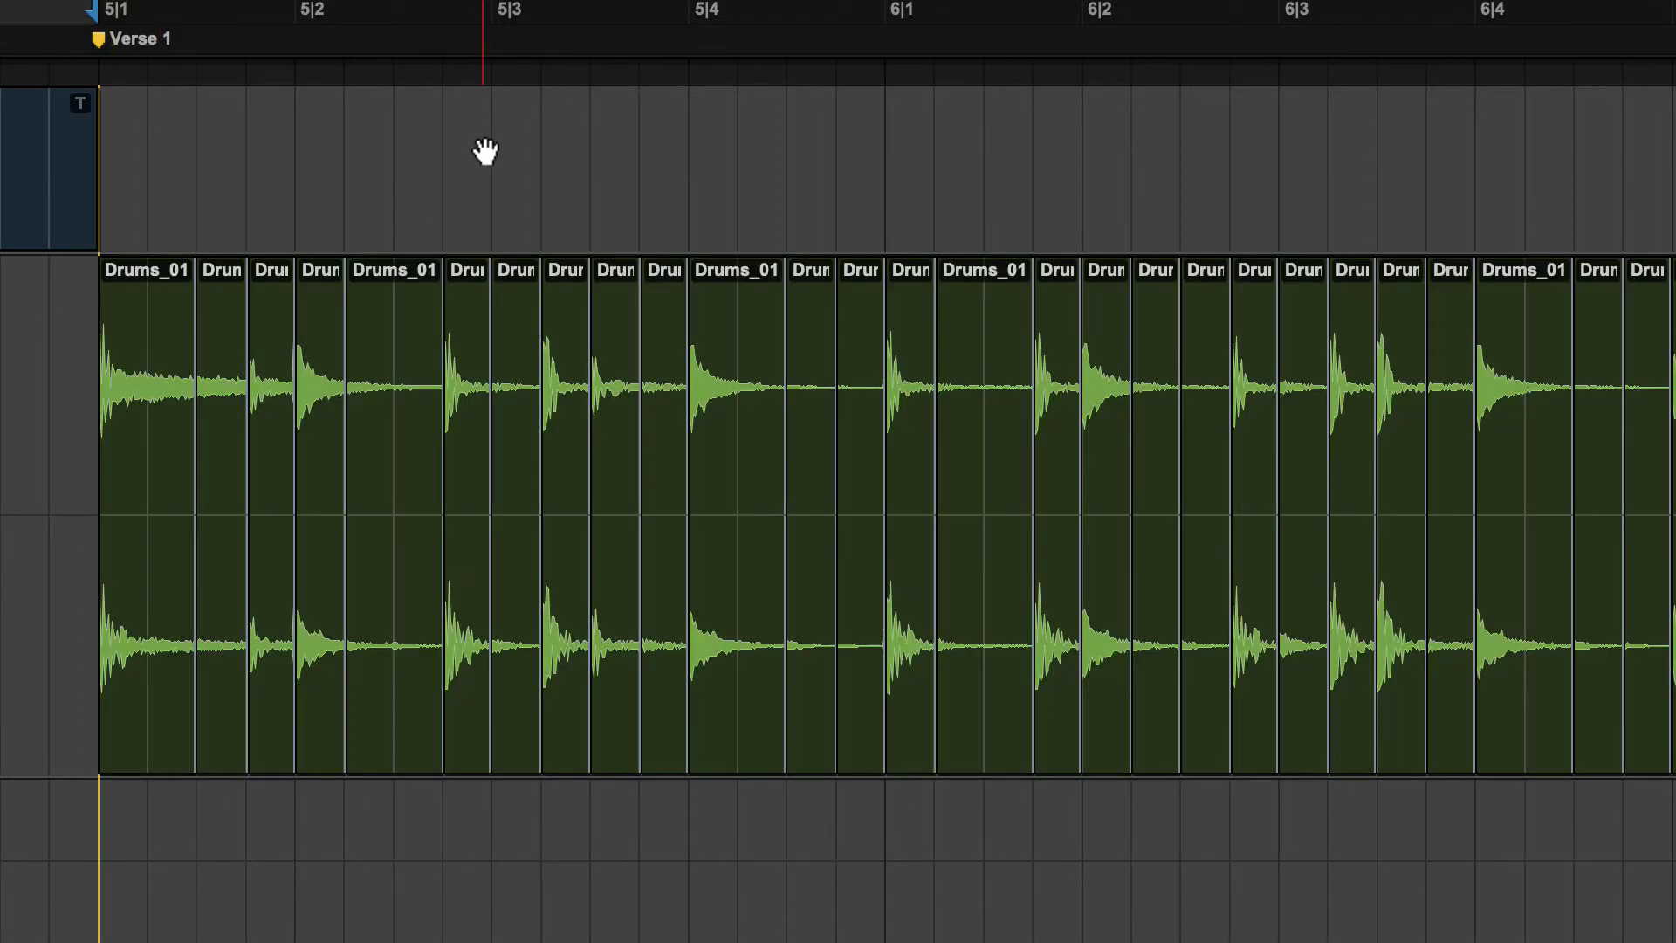
left_click(149, 389)
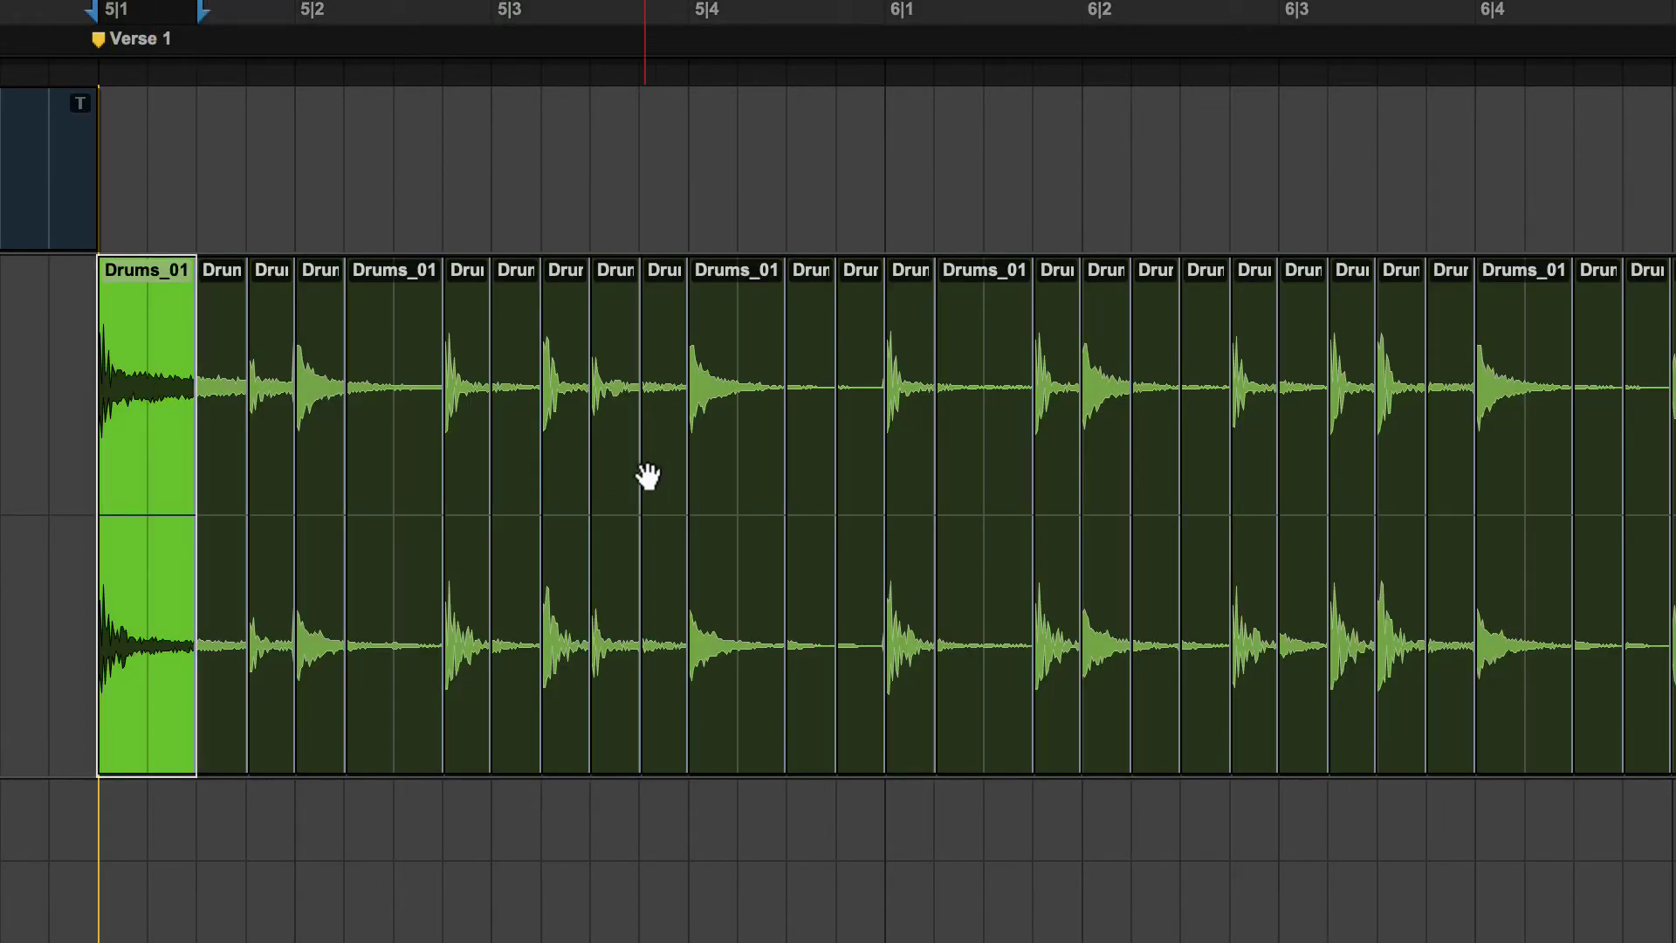
key("space")
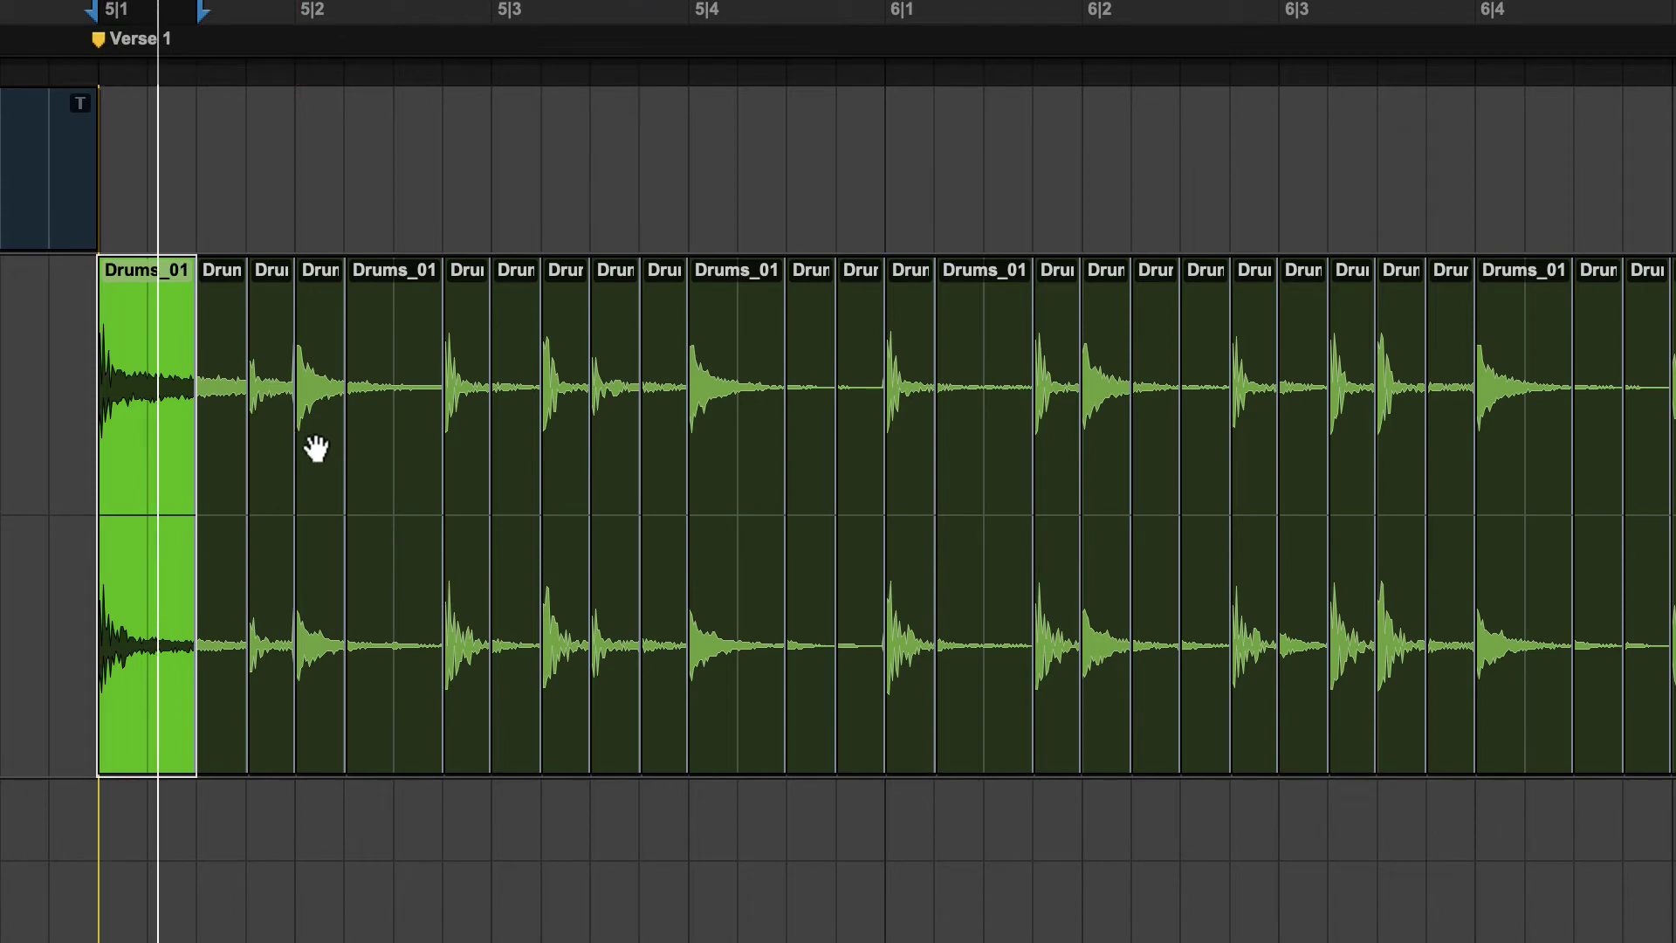
left_click(318, 417)
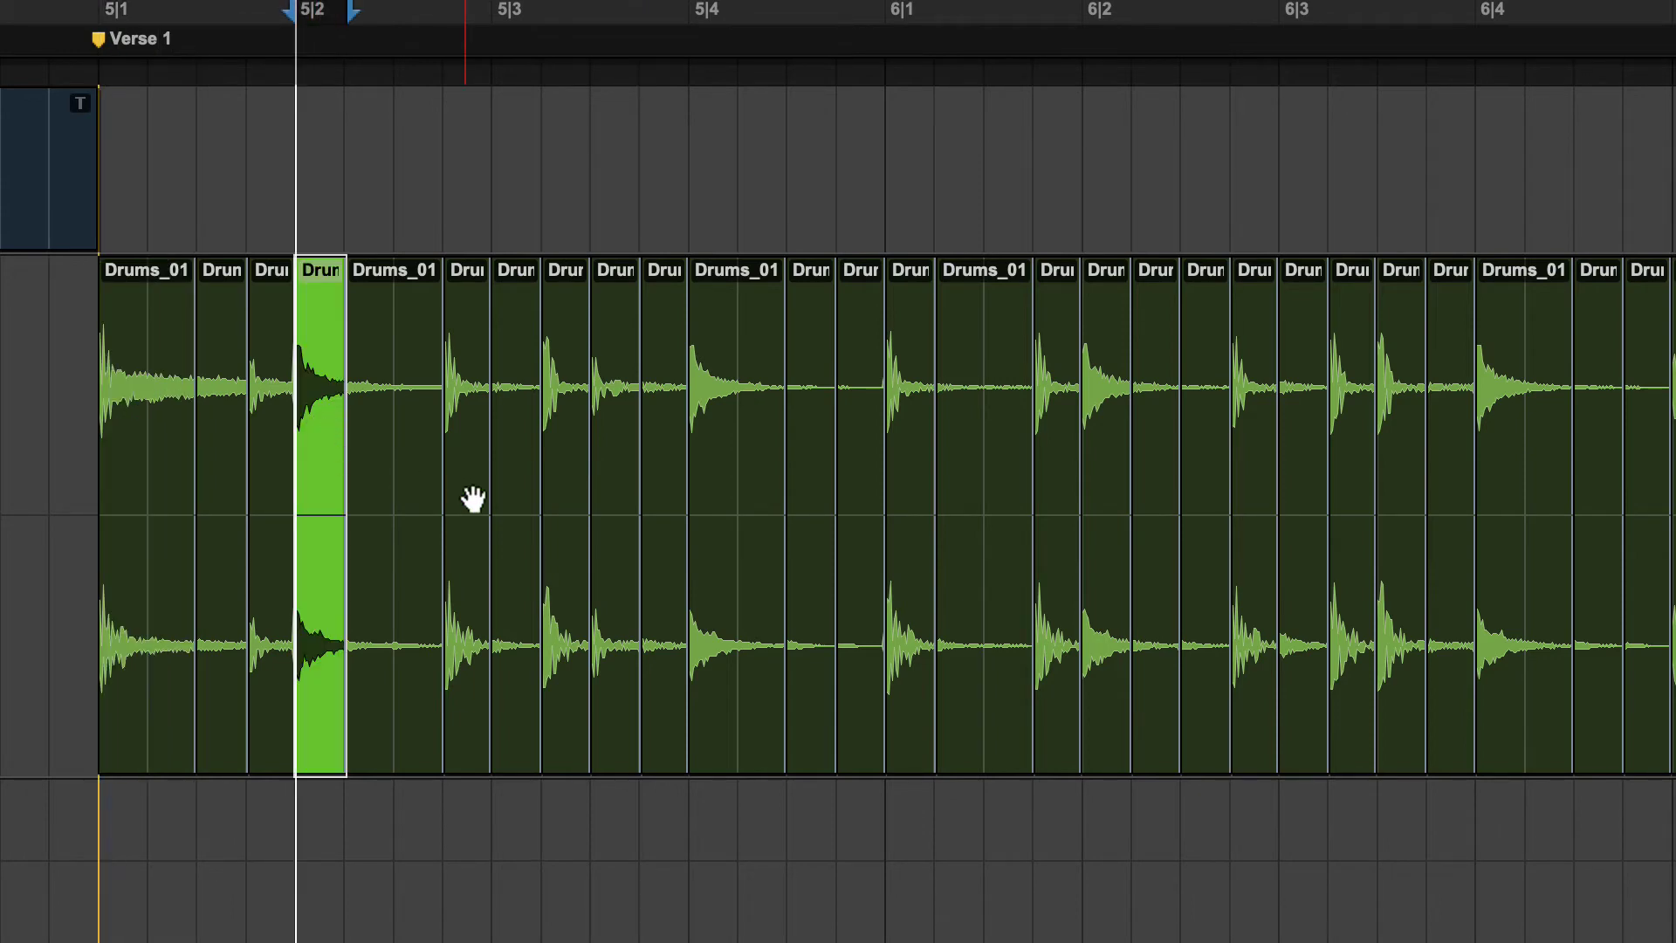
left_click(487, 438)
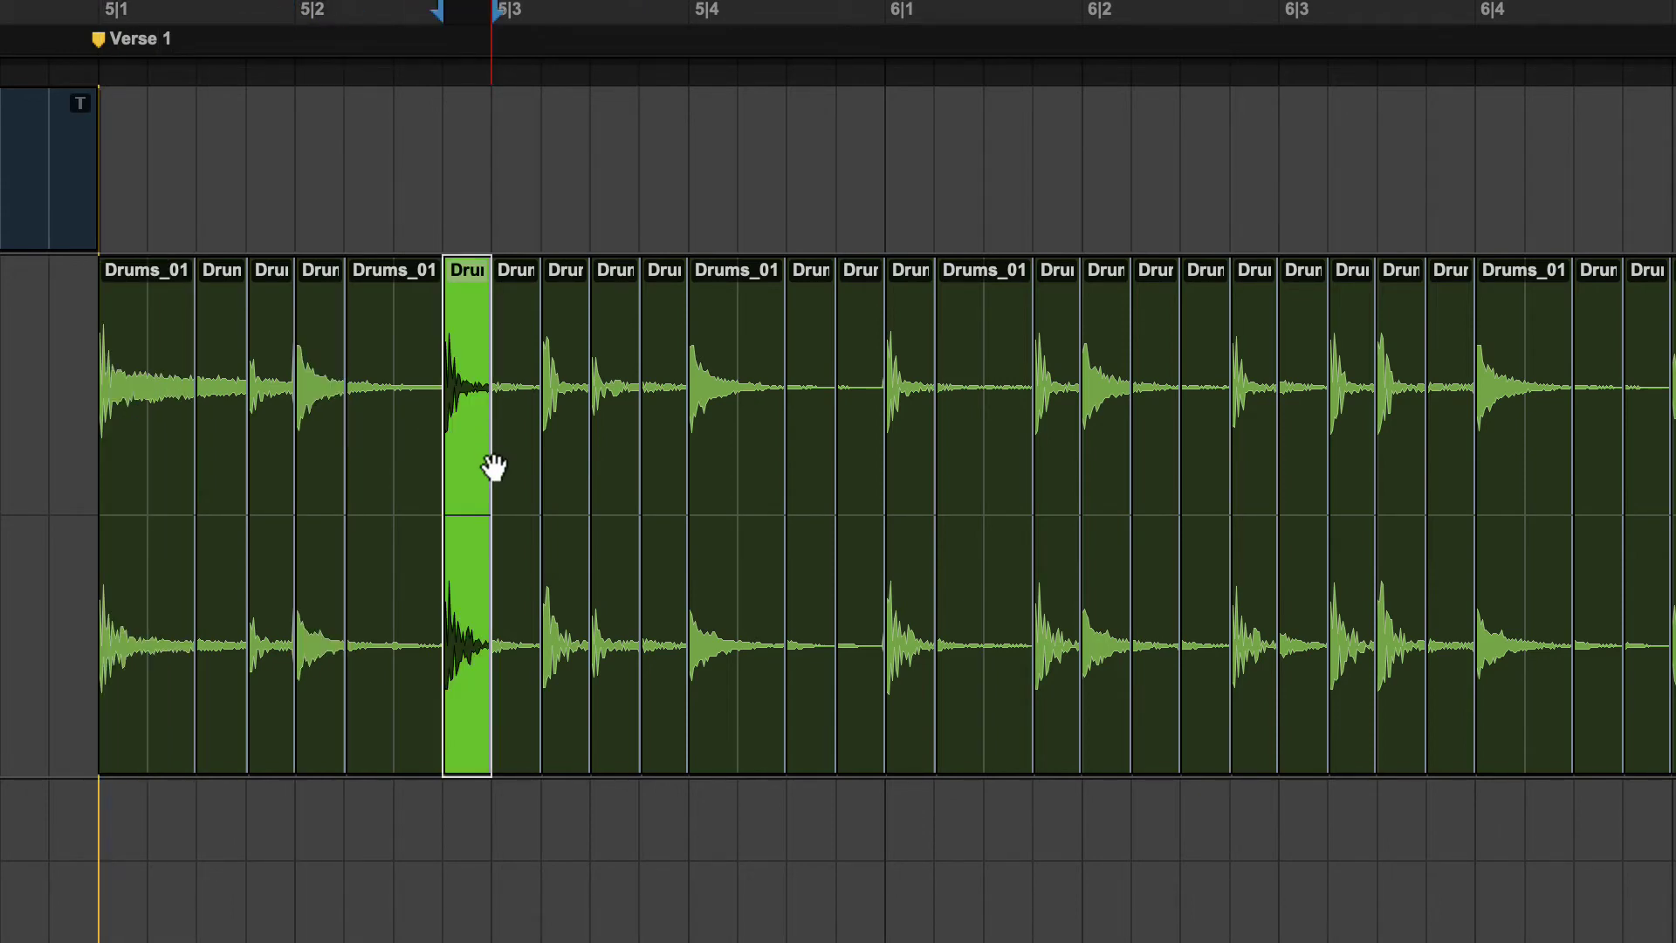
left_click(374, 442)
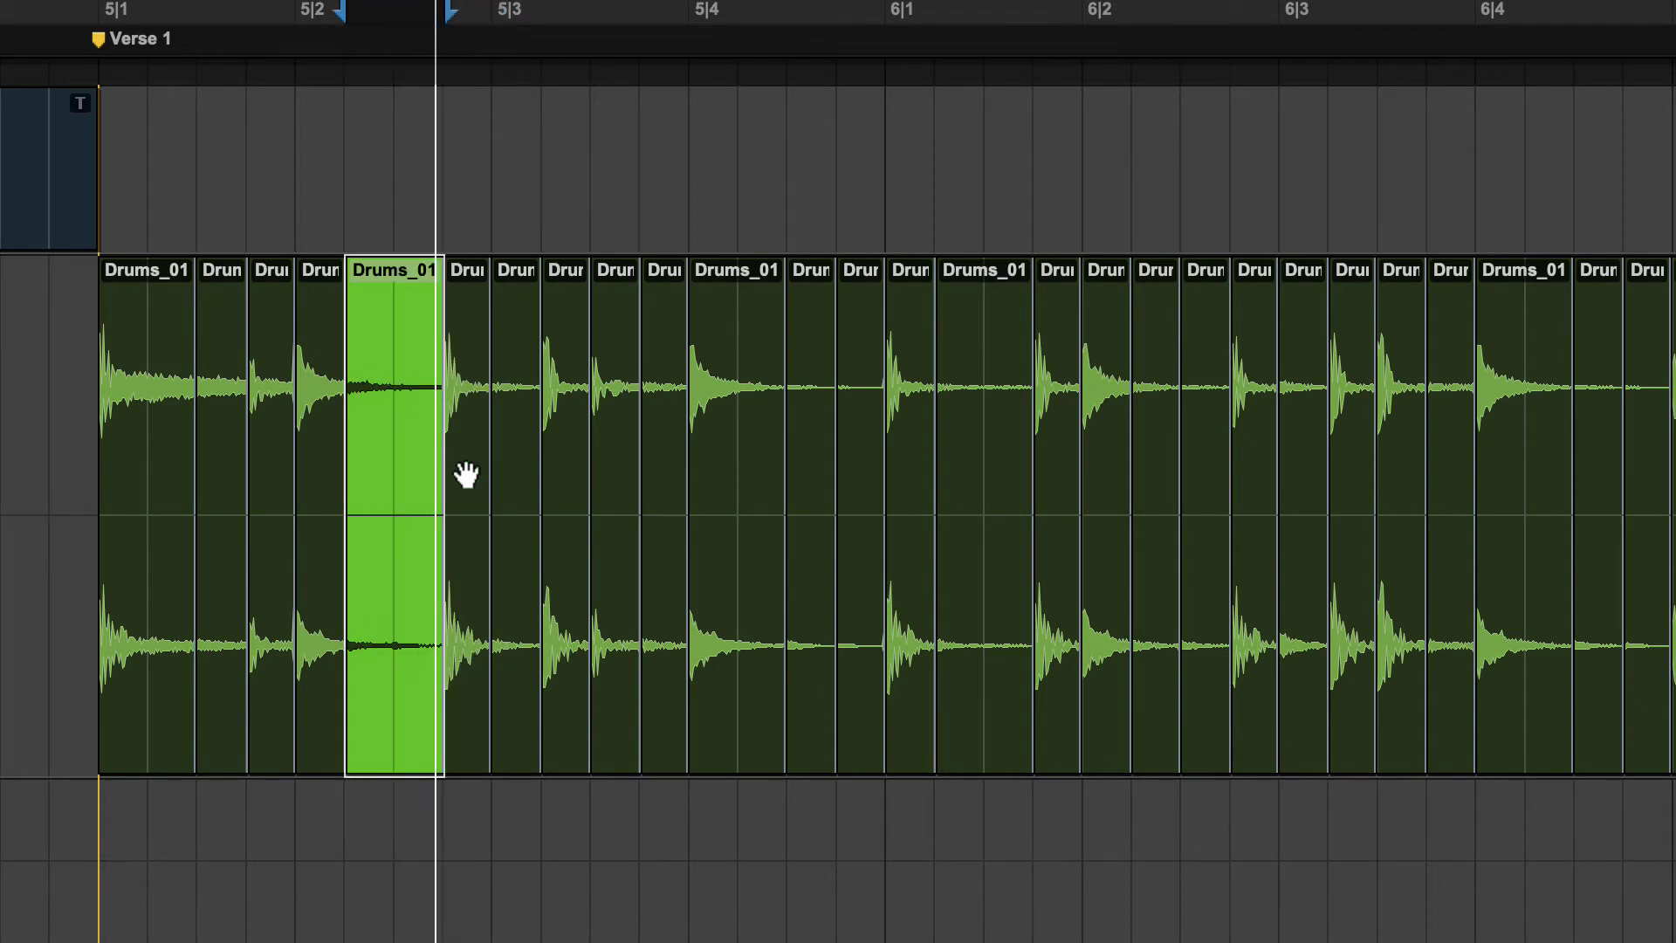
- Audition the slices at 6|2, 5|2 back to 5|1, 5|4 and 6|4, then undo the splits
left_click(1112, 406)
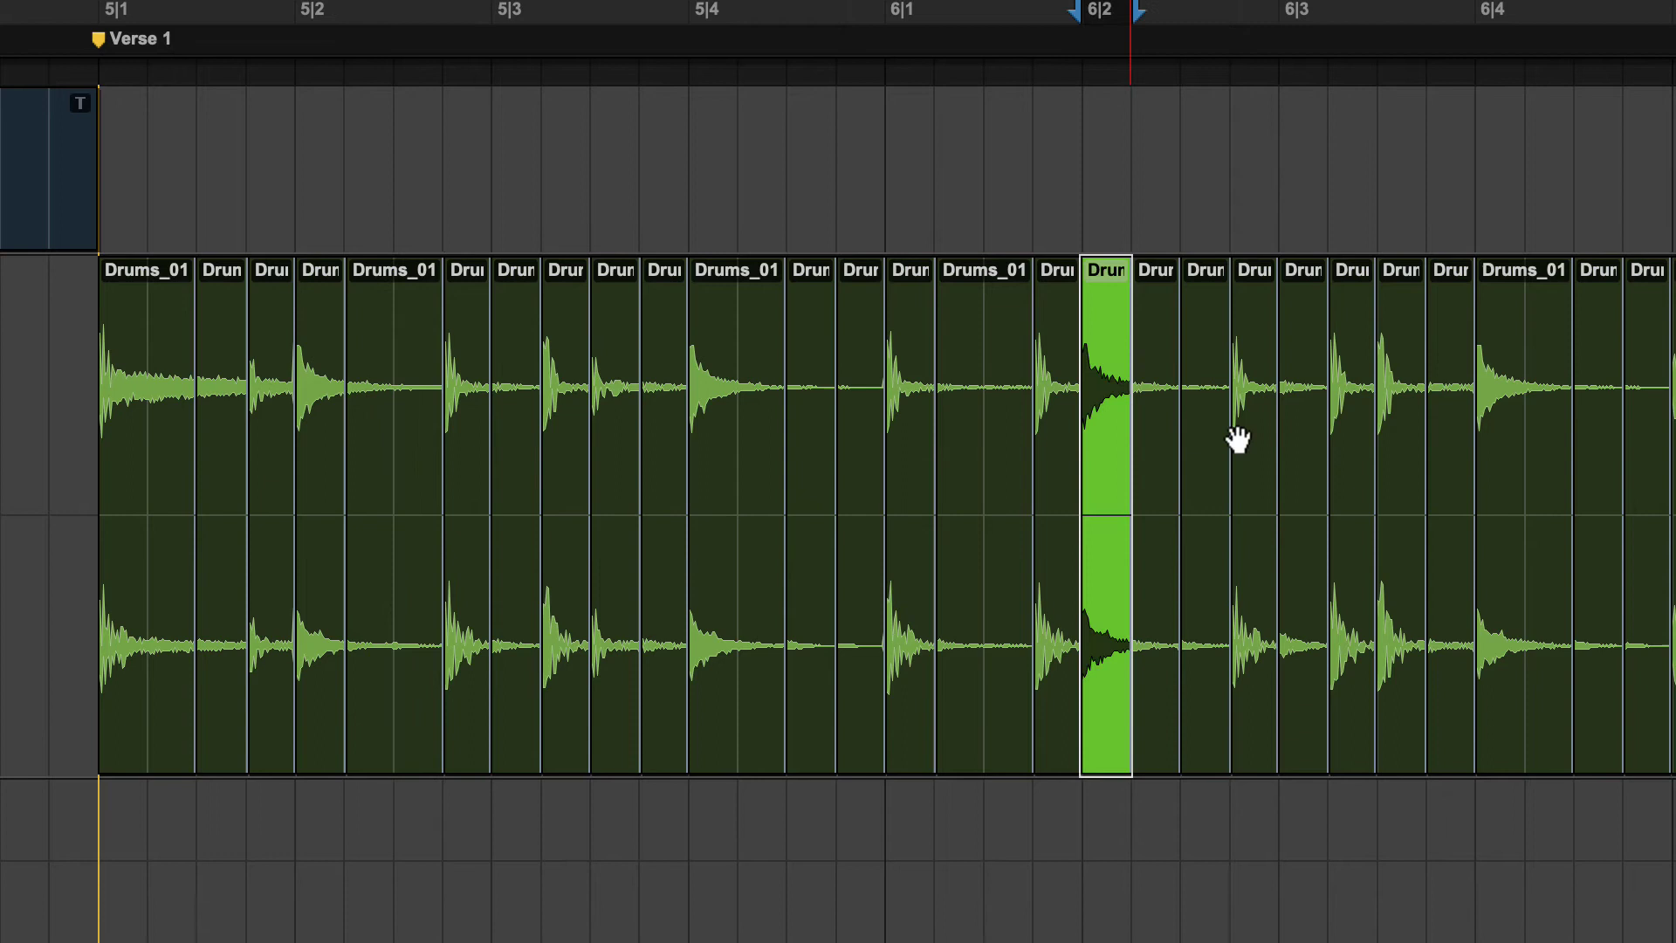
left_click(397, 400)
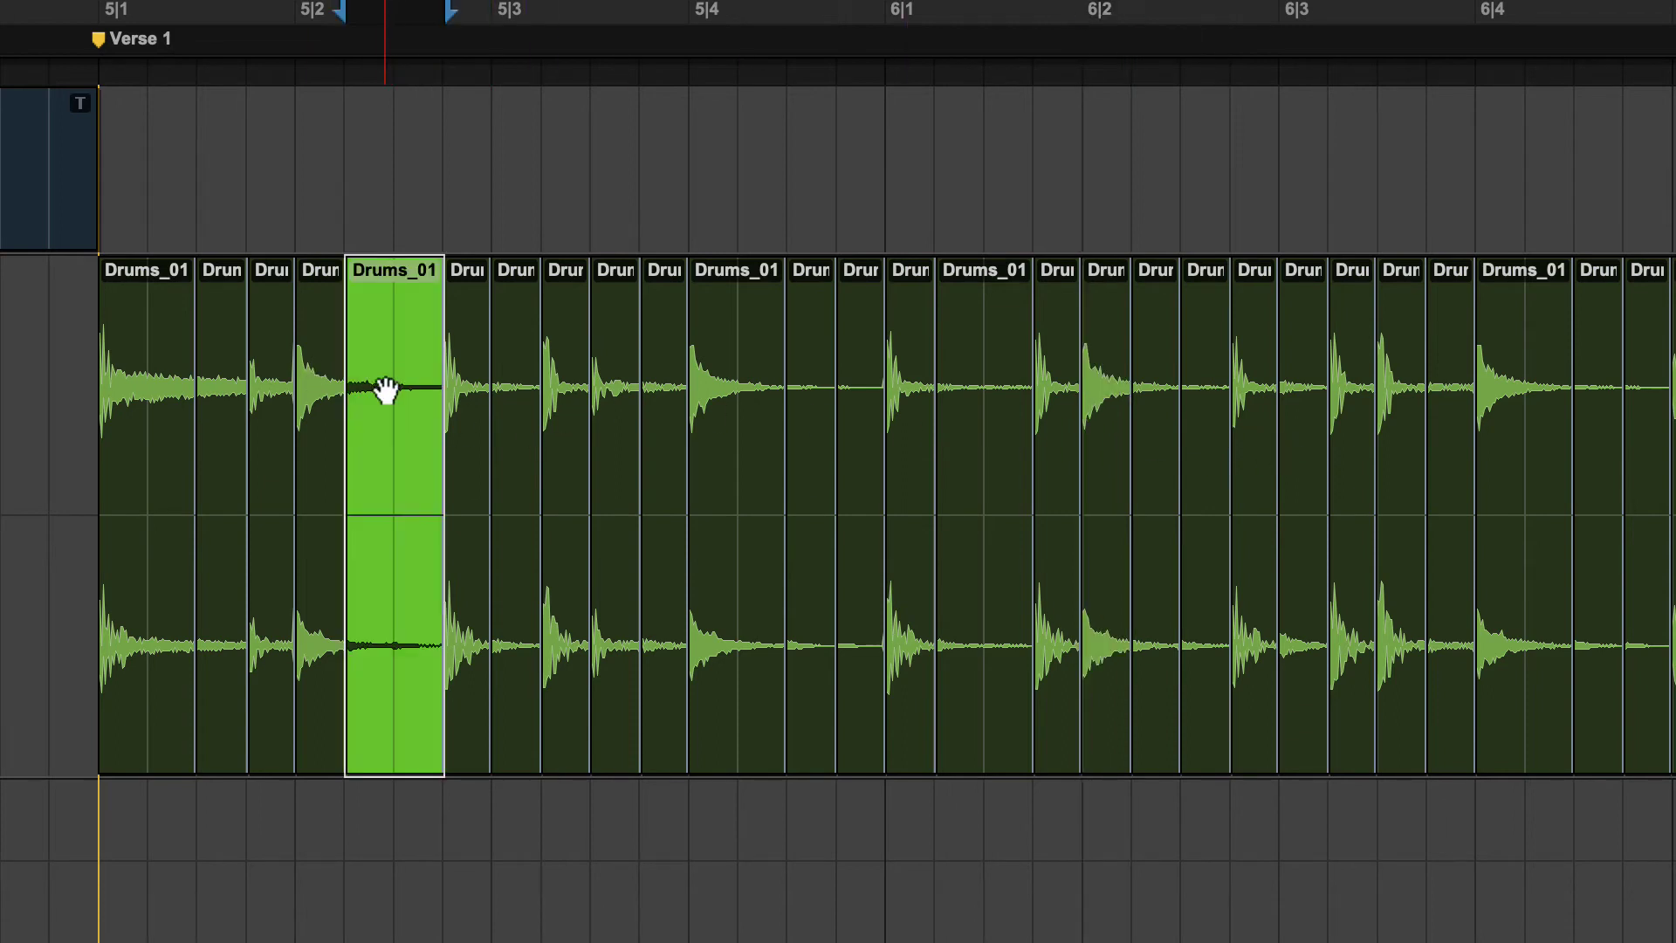
left_click(323, 435)
left_click(262, 447)
left_click(198, 449)
left_click(142, 449)
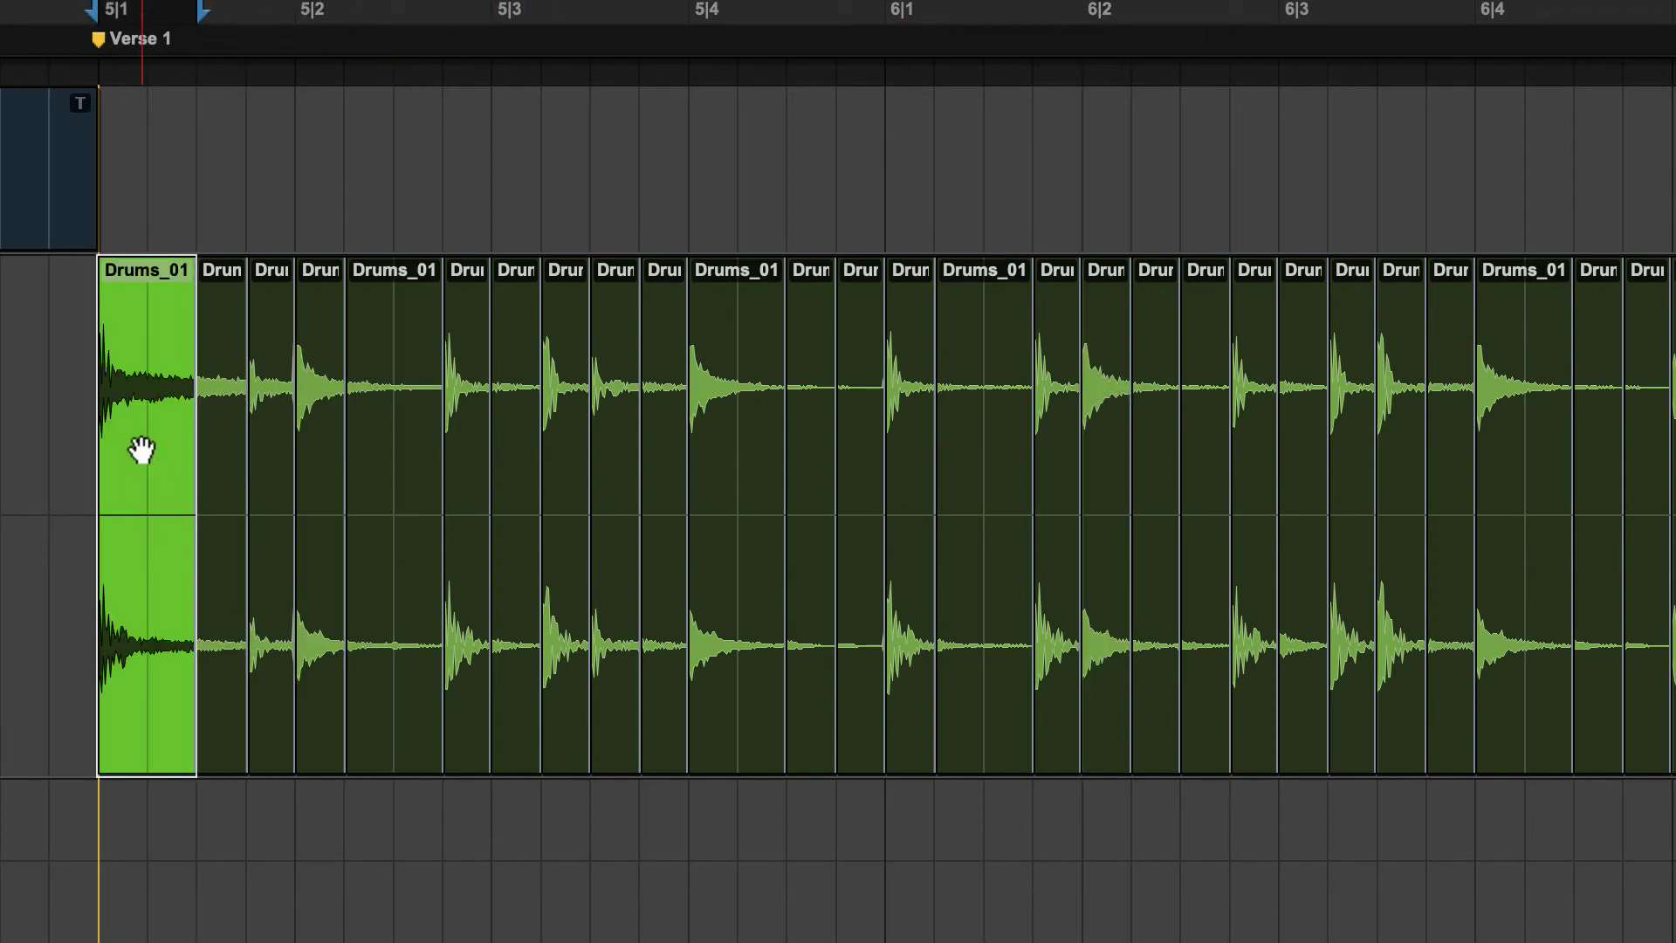
left_click(459, 422)
left_click(749, 419)
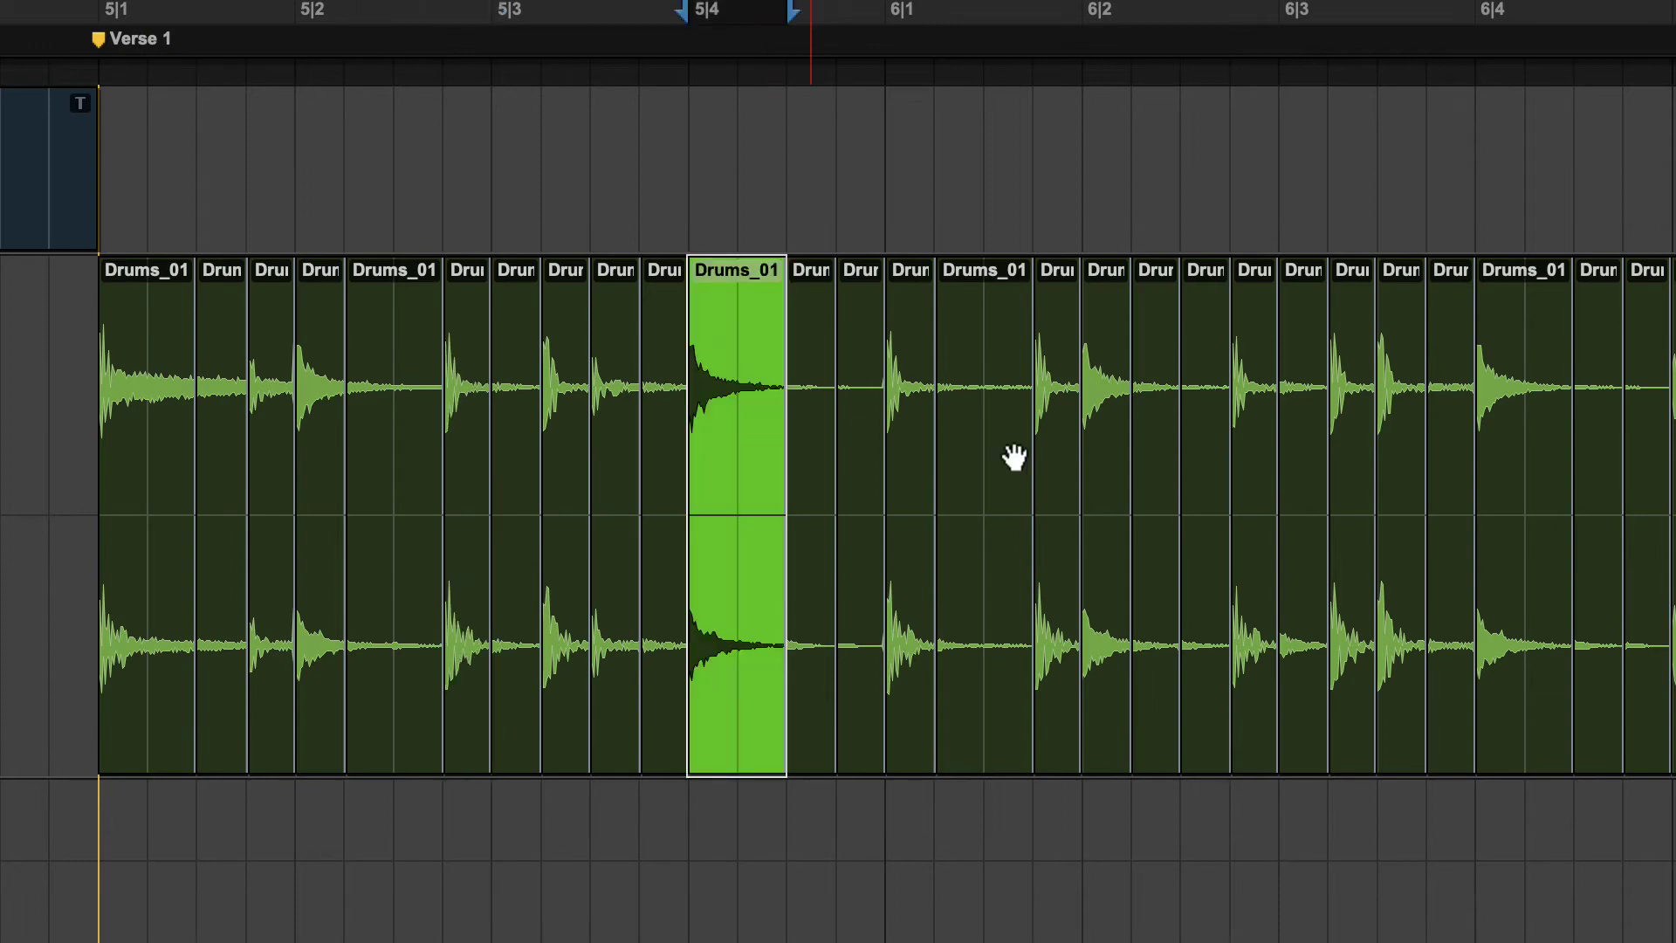
left_click(1552, 458)
key("super+z")
key("super+z")
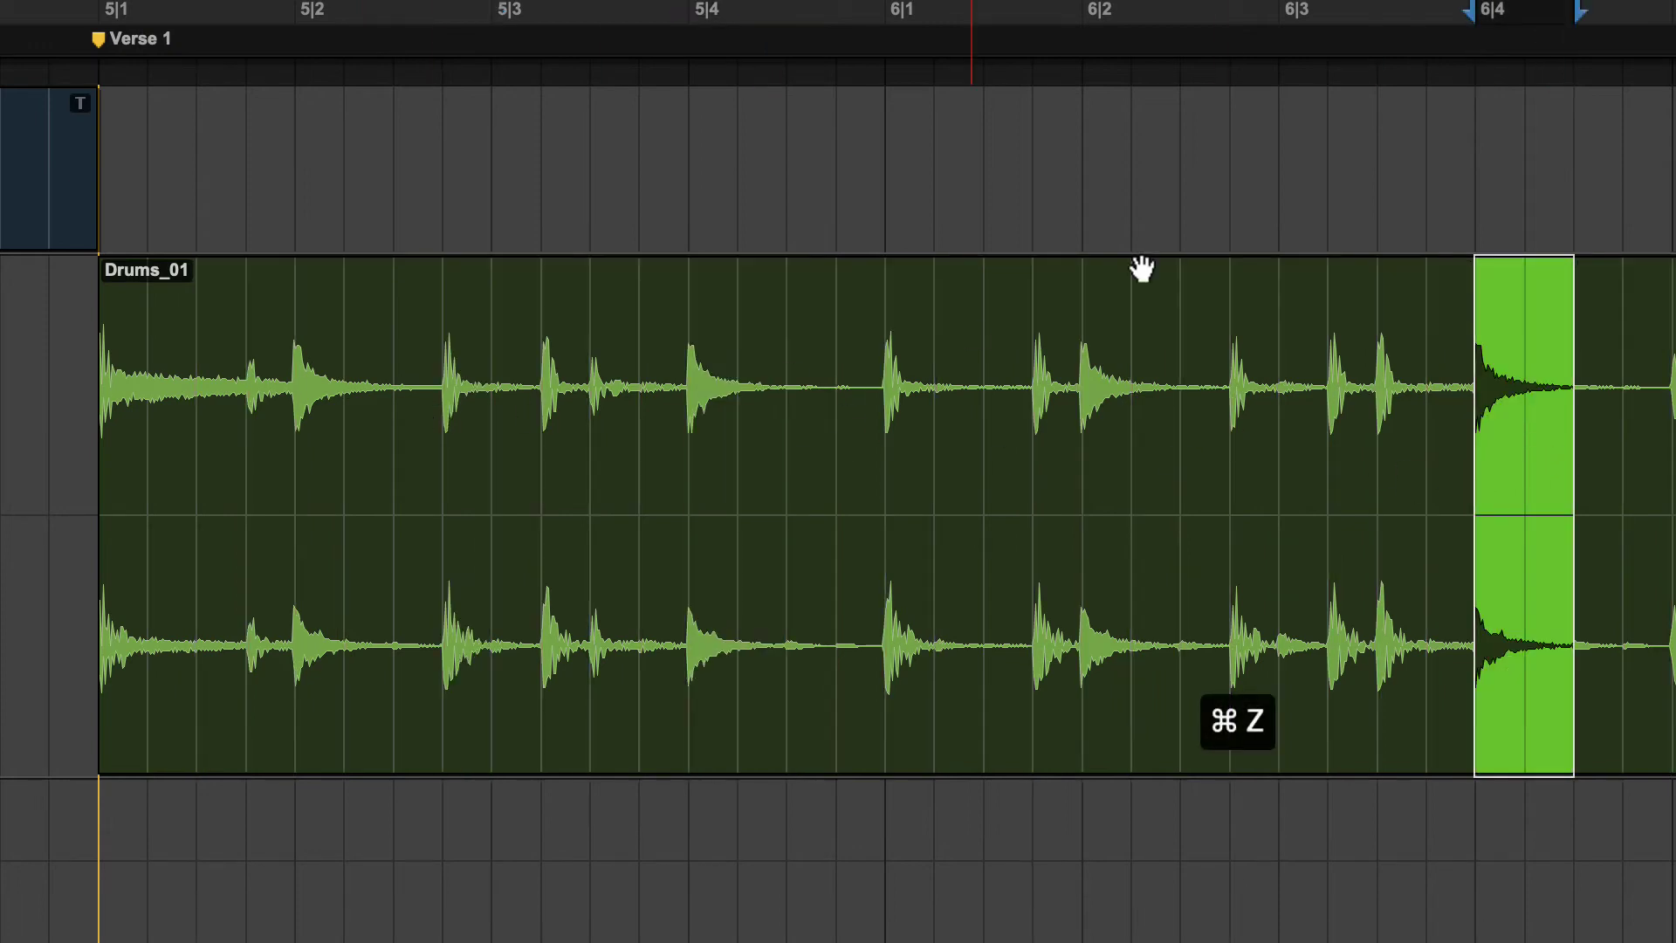
- Clear the selection on Drums_01 and zoom out to show bars 3 to 19
key("super+3")
left_click(1127, 228)
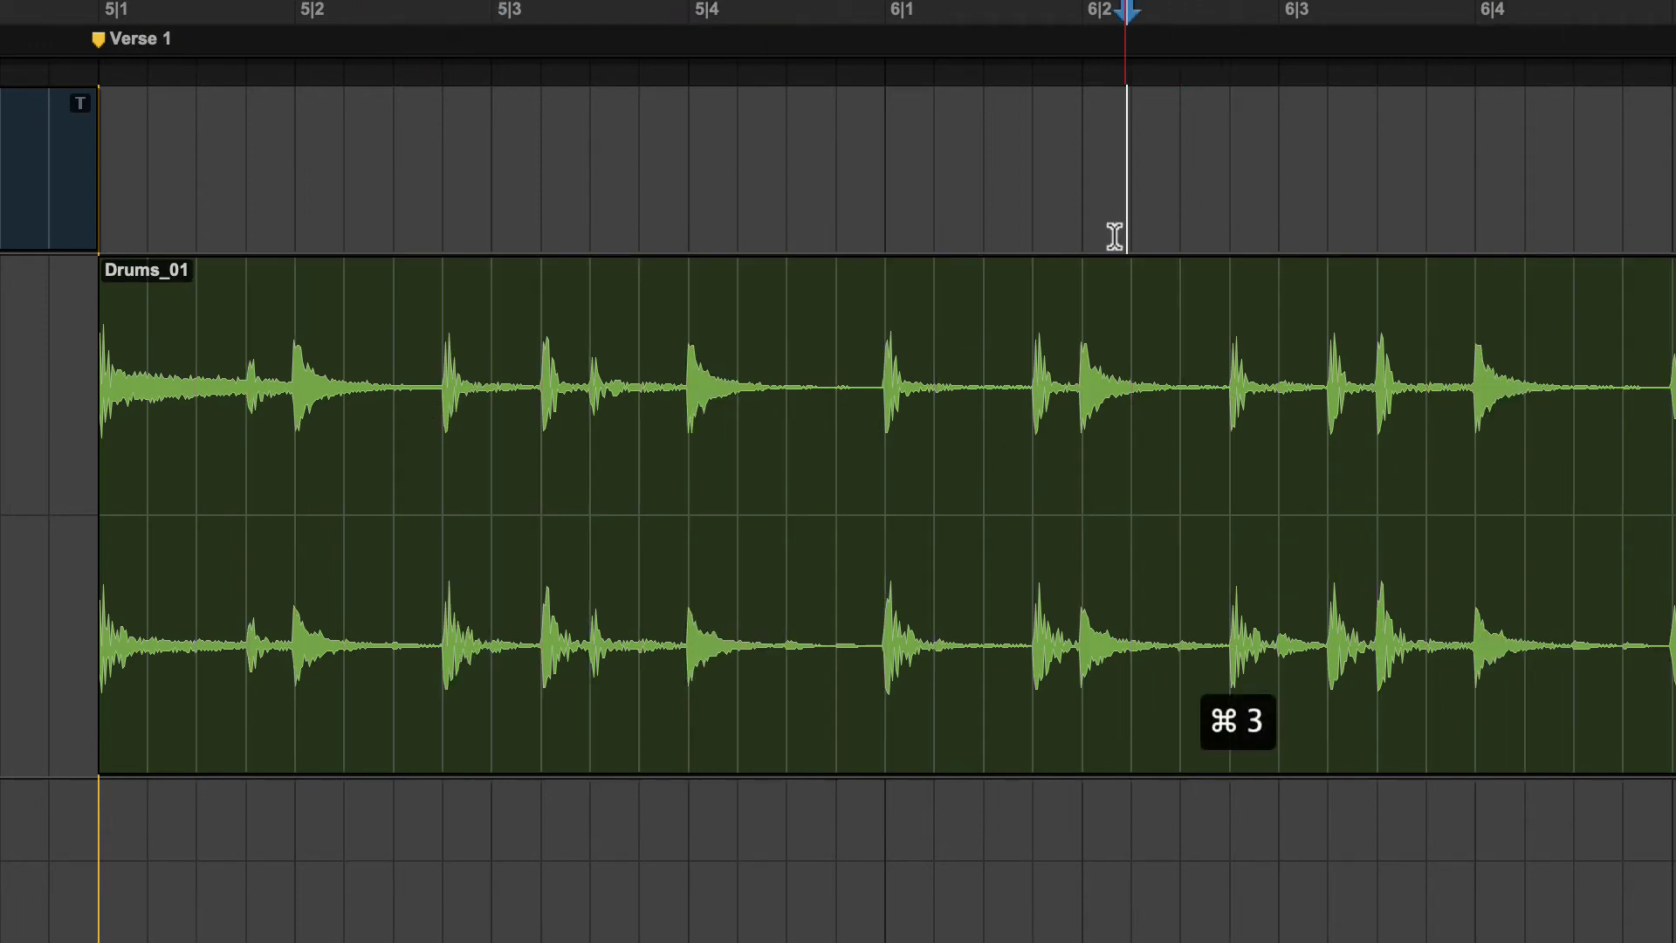
left_click(67, 393)
left_click(29, 467)
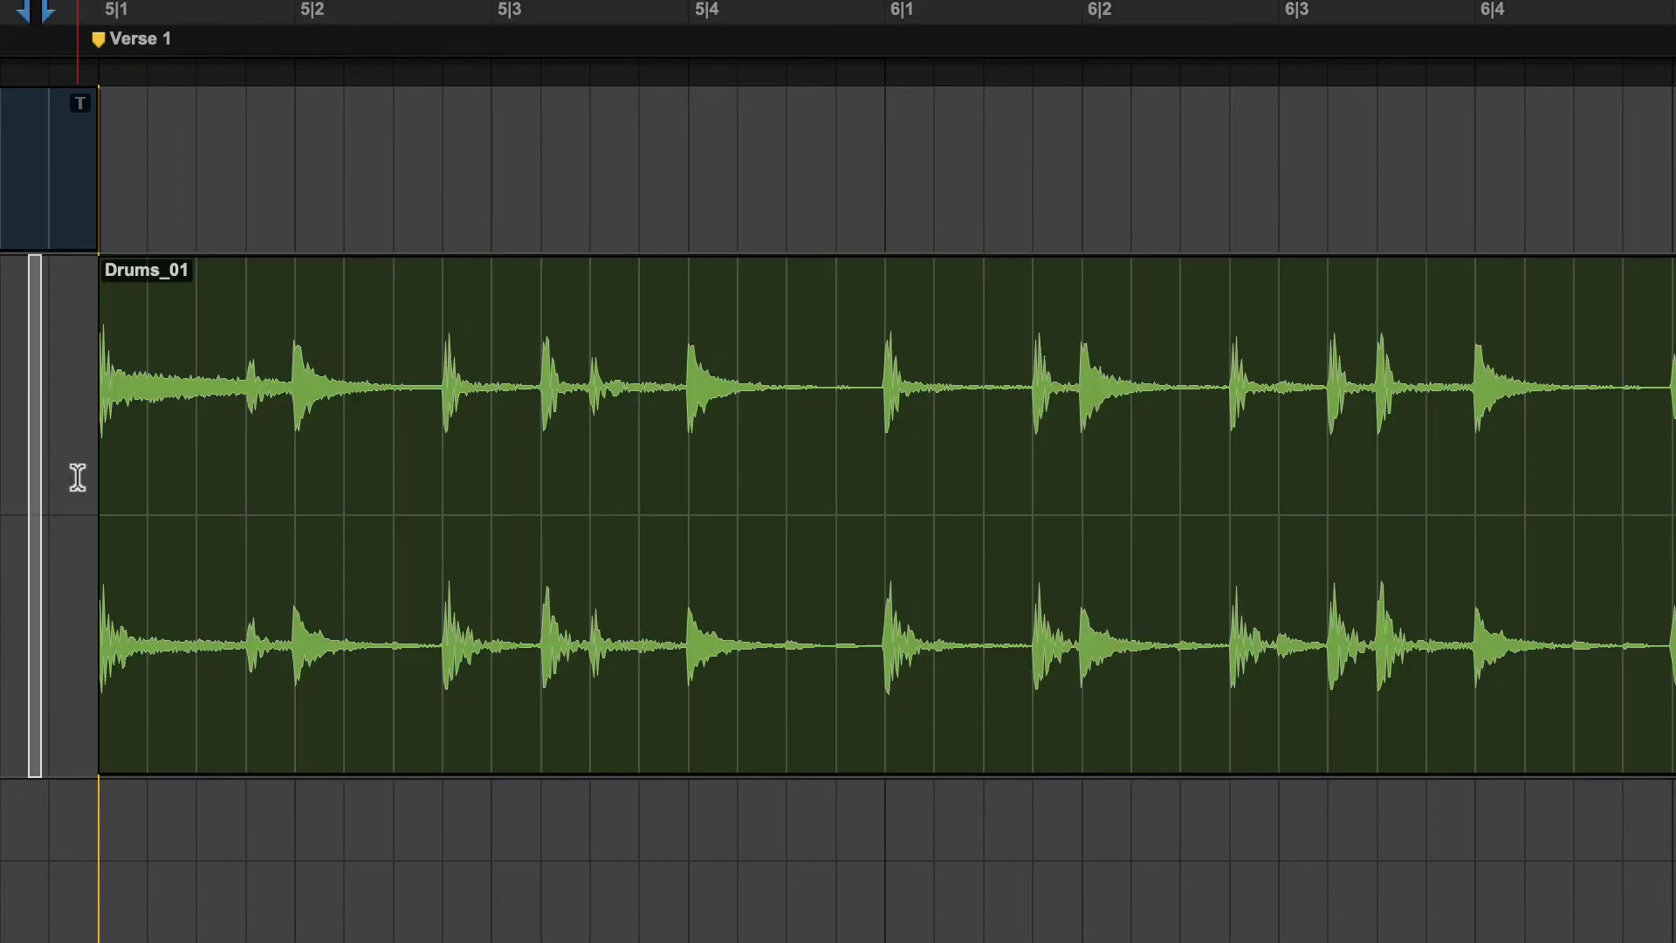
key("super+bracketleft")
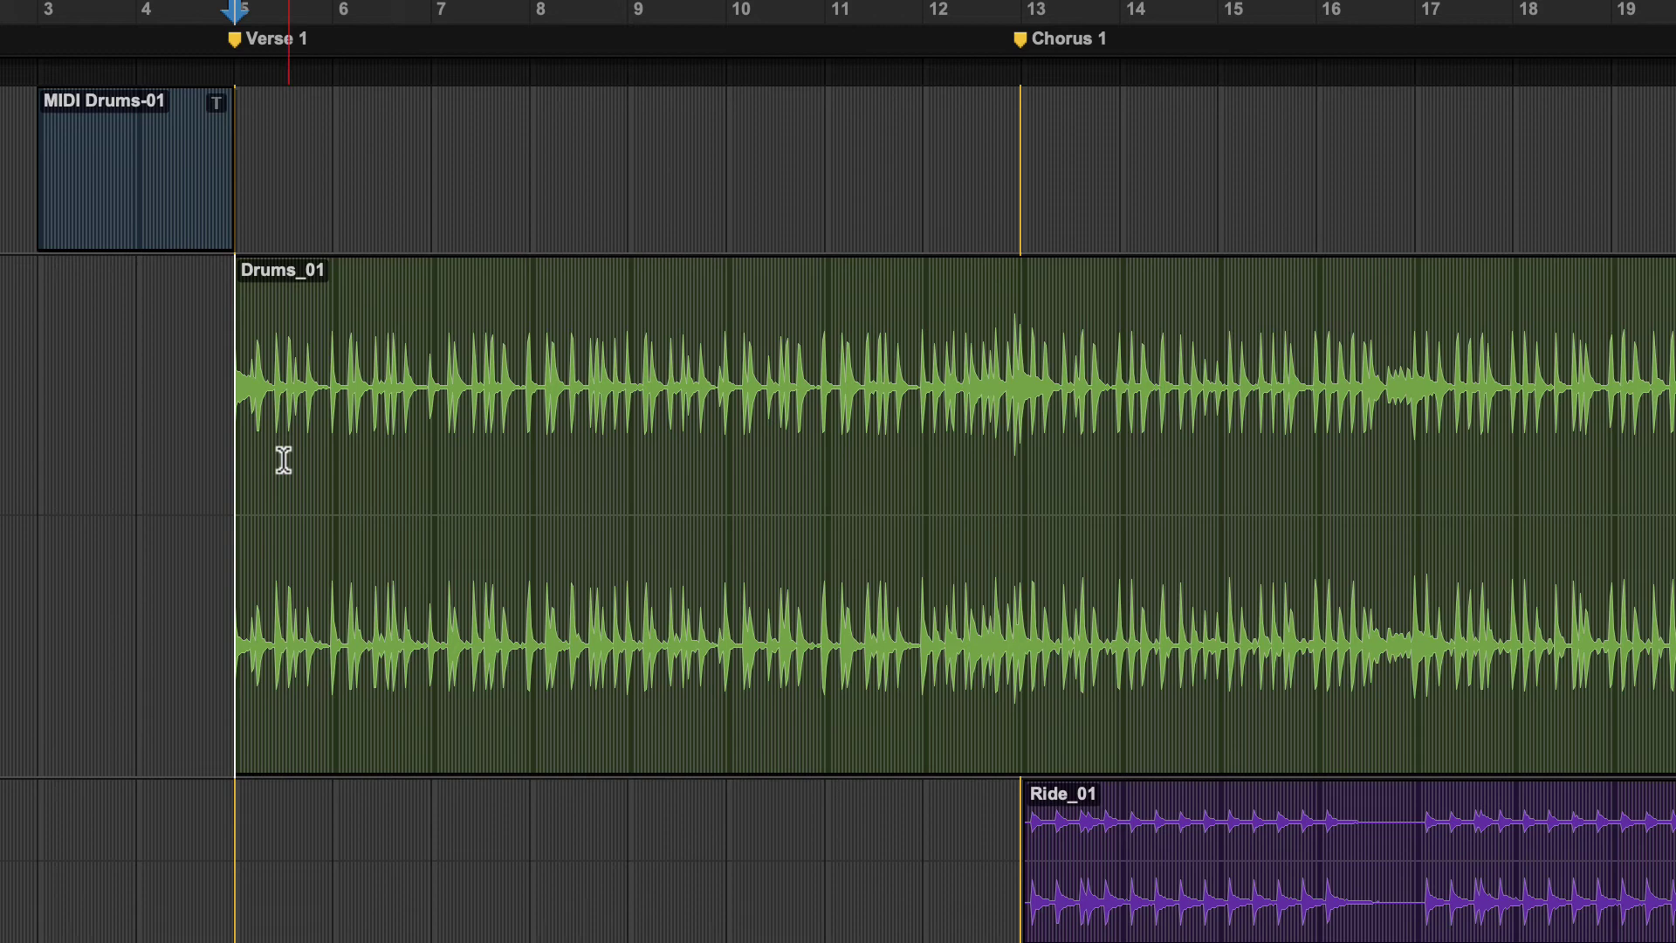
- Copy the Ride_01 section from bar 13 to bar 19
left_click_drag(220, 441, 1039, 476)
left_click(1274, 482)
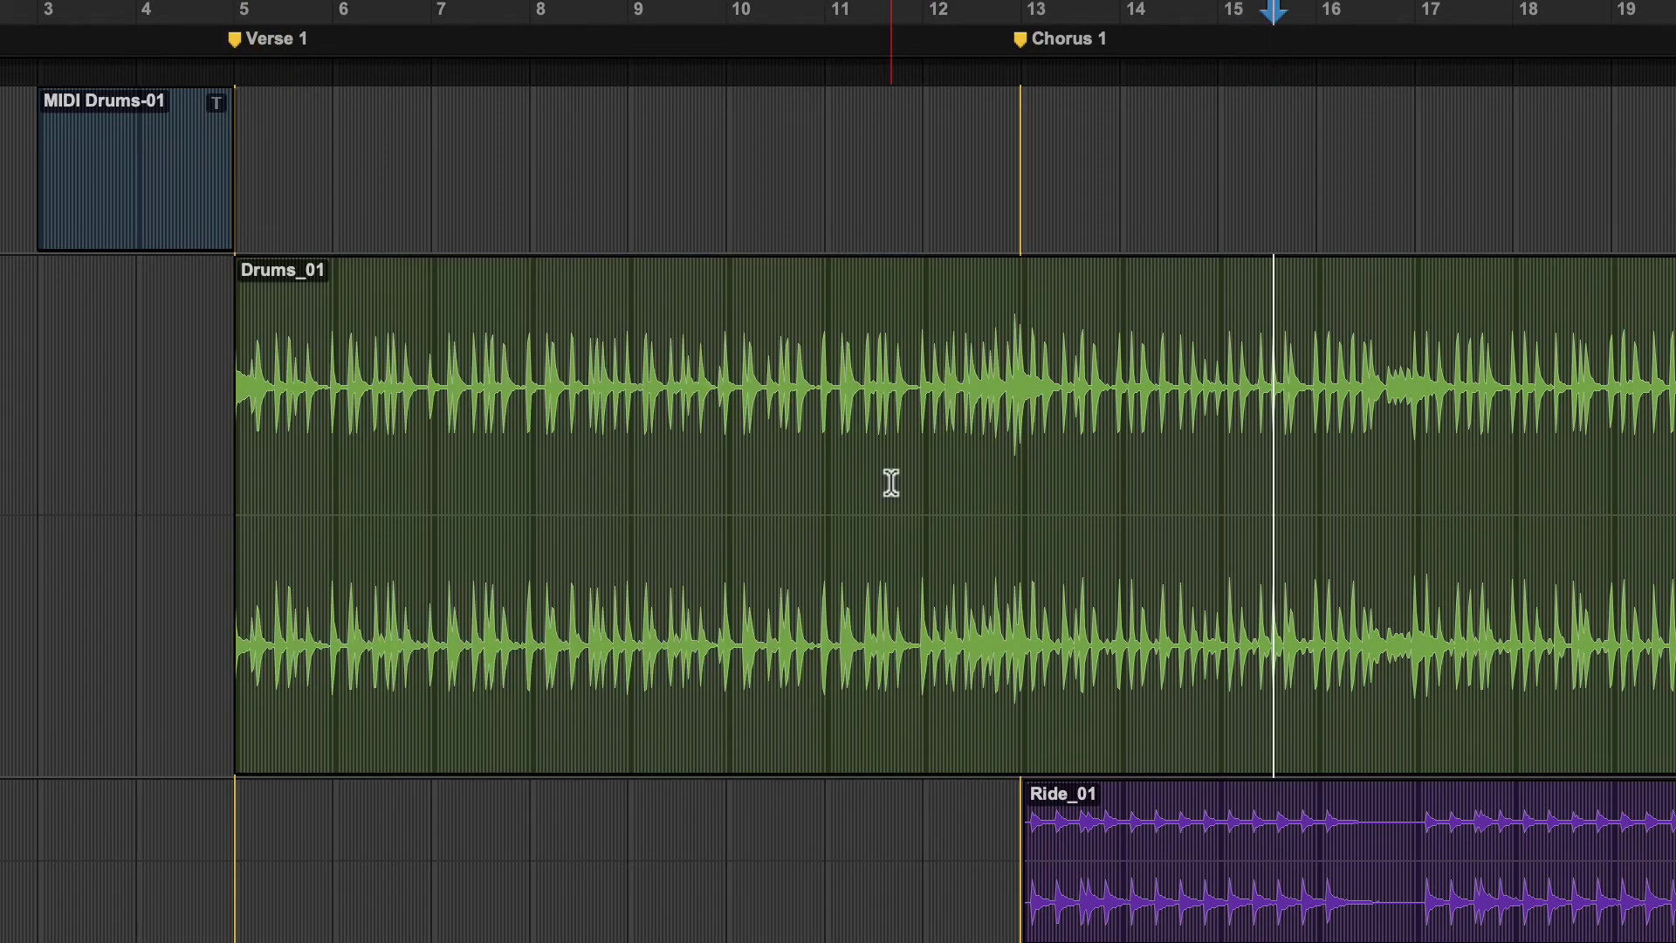
left_click_drag(1013, 840, 1631, 848)
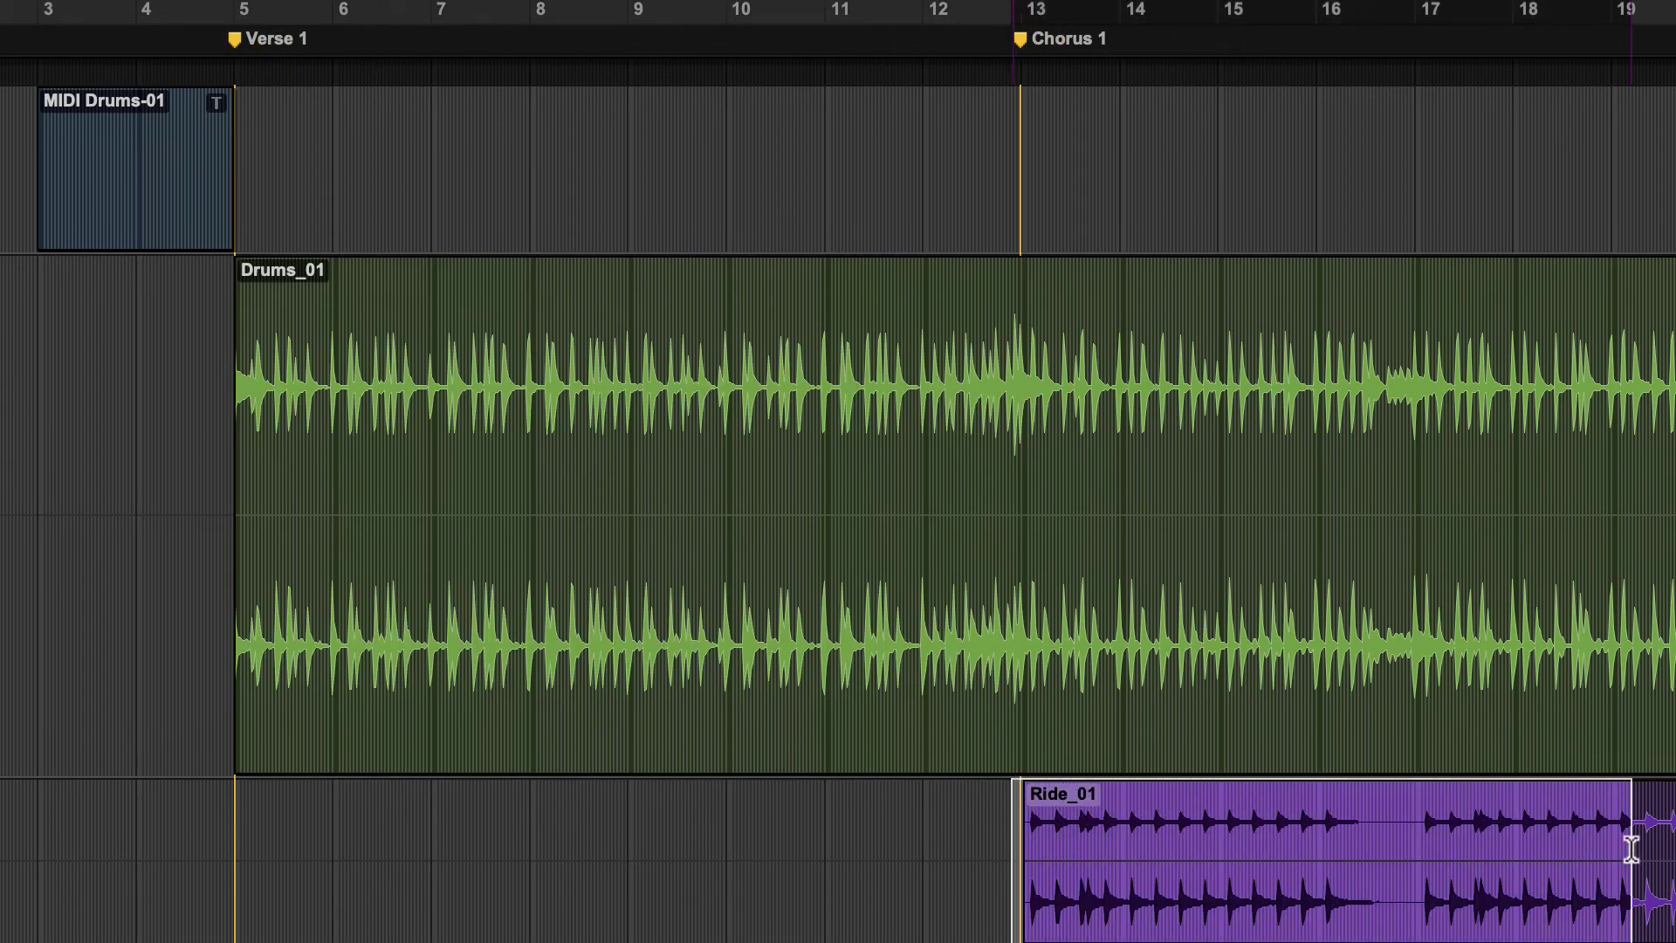
key("super+c")
- Paste it onto the Drums track near bar 12 and zoom in on bars 4 to 11
left_click(943, 506)
key("super+v")
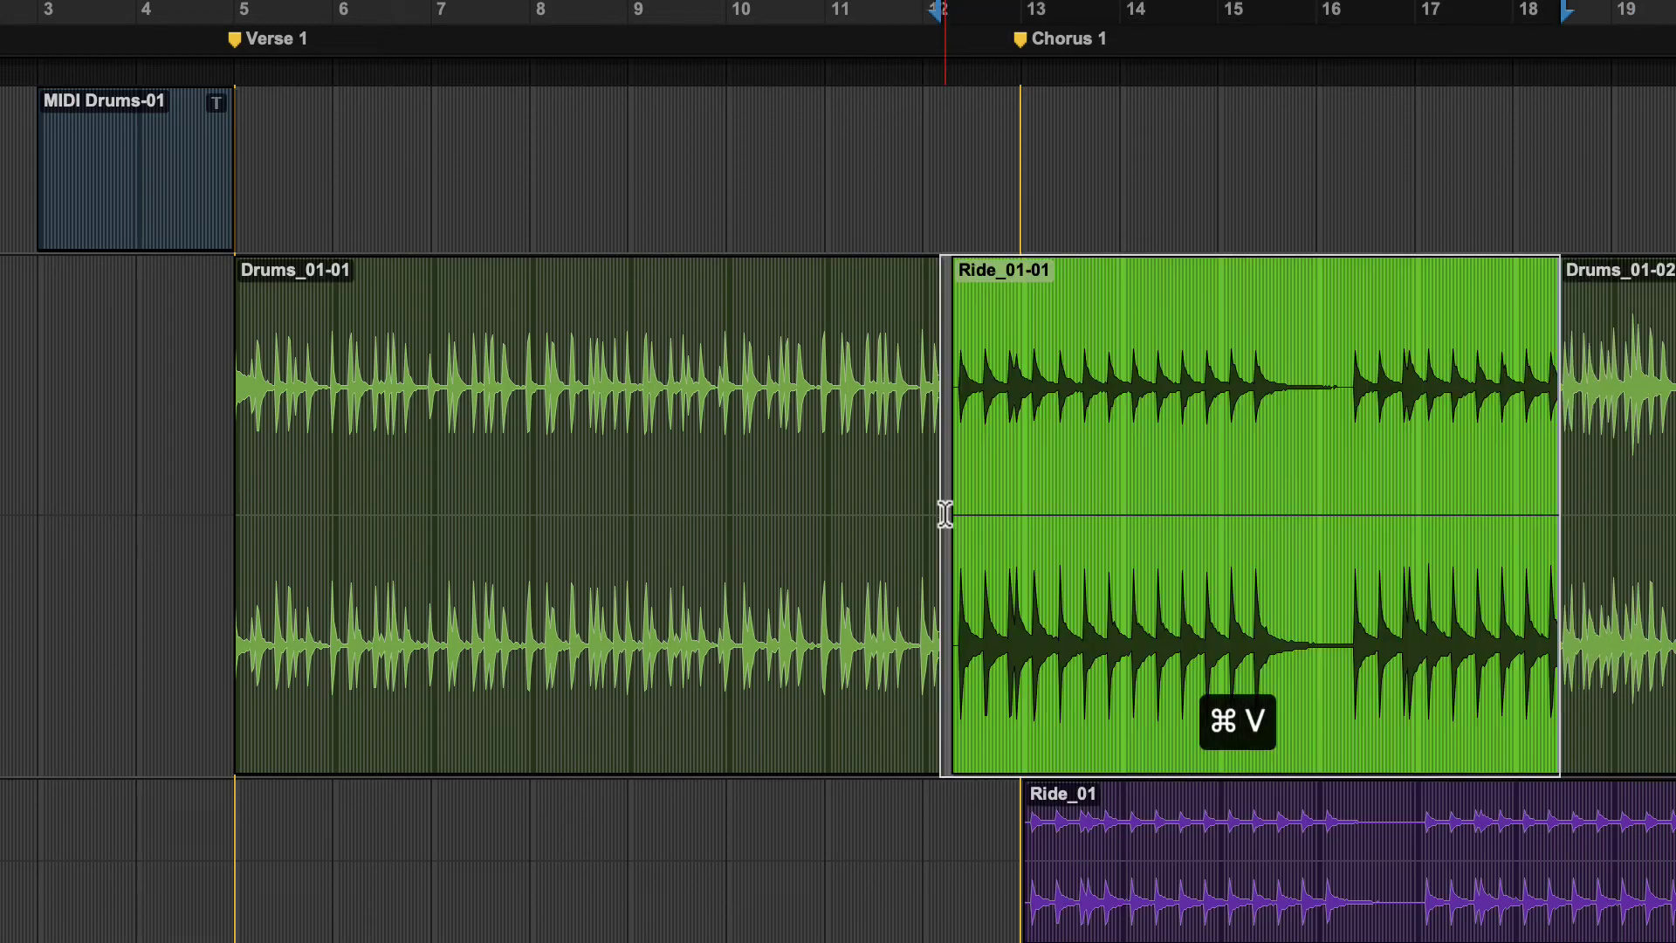
left_click(471, 524)
key("super+Right")
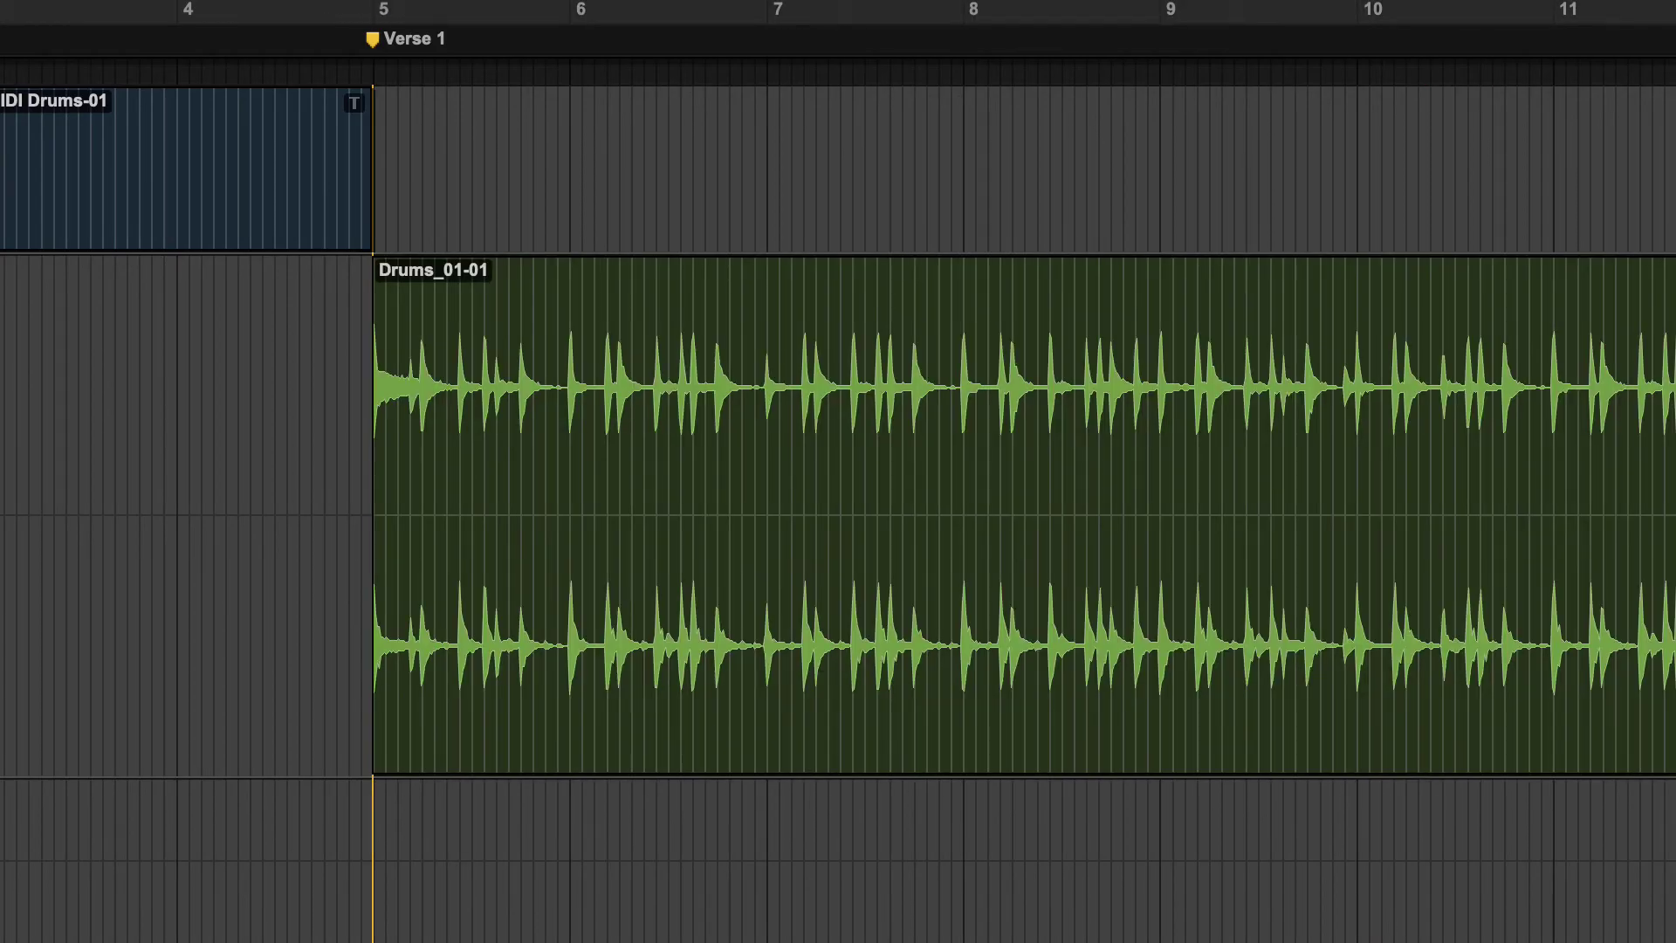
left_click(1623, 423)
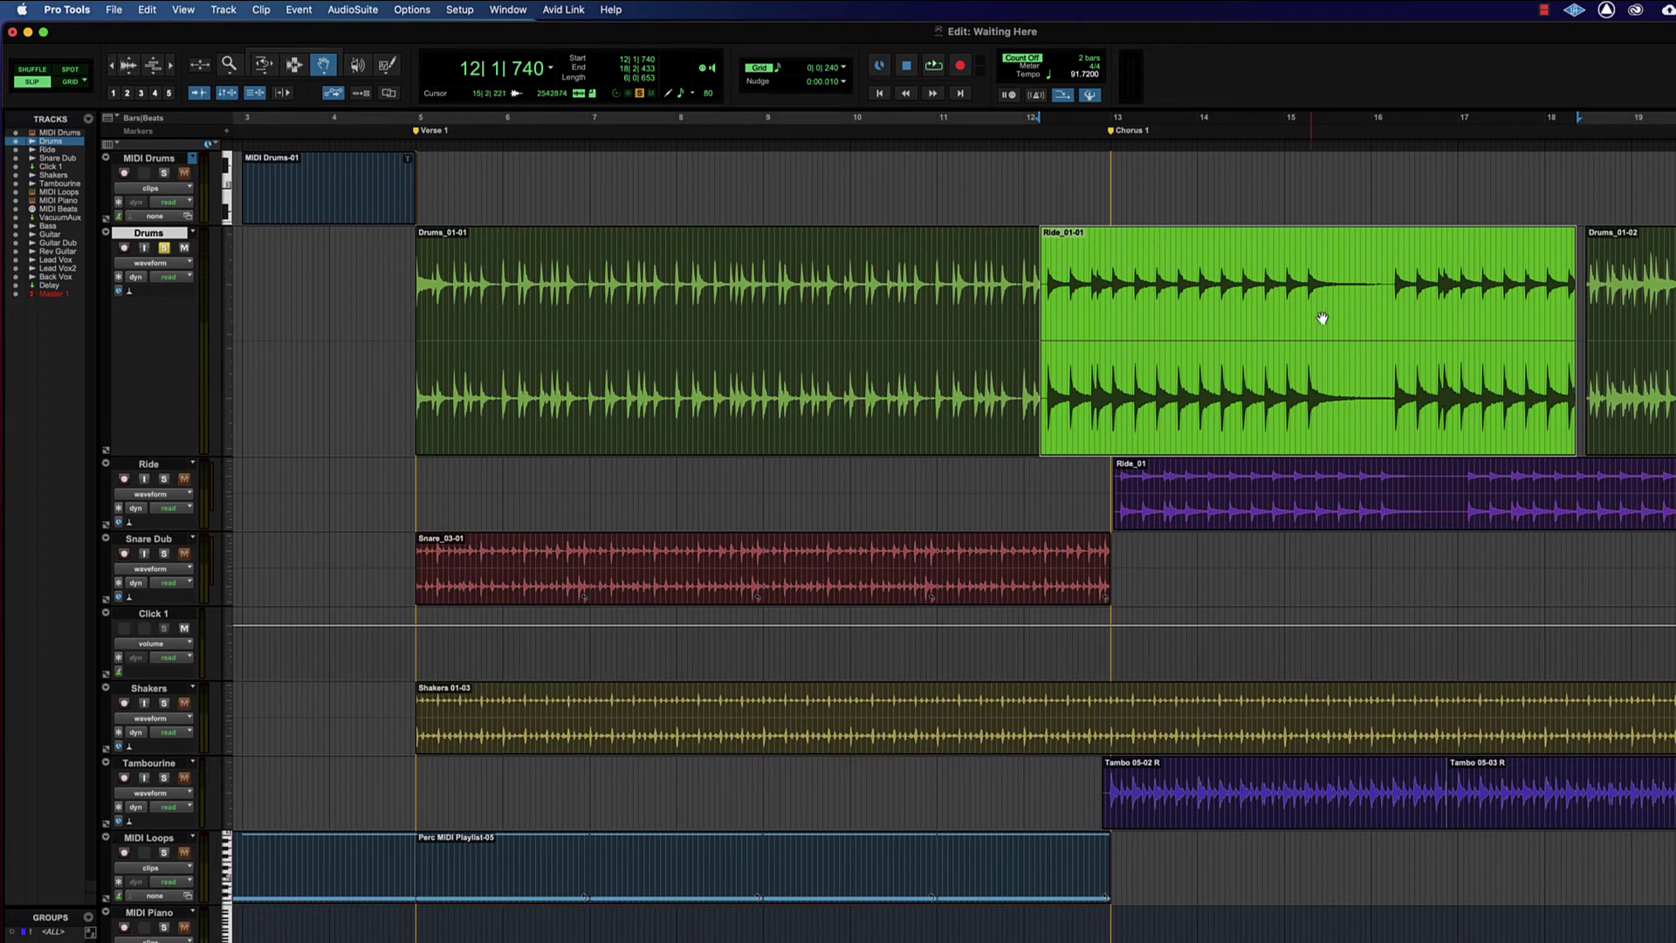
left_click(914, 293)
left_click(1253, 297)
left_click(638, 260)
left_click(1138, 303)
left_click_drag(1191, 266, 1097, 311)
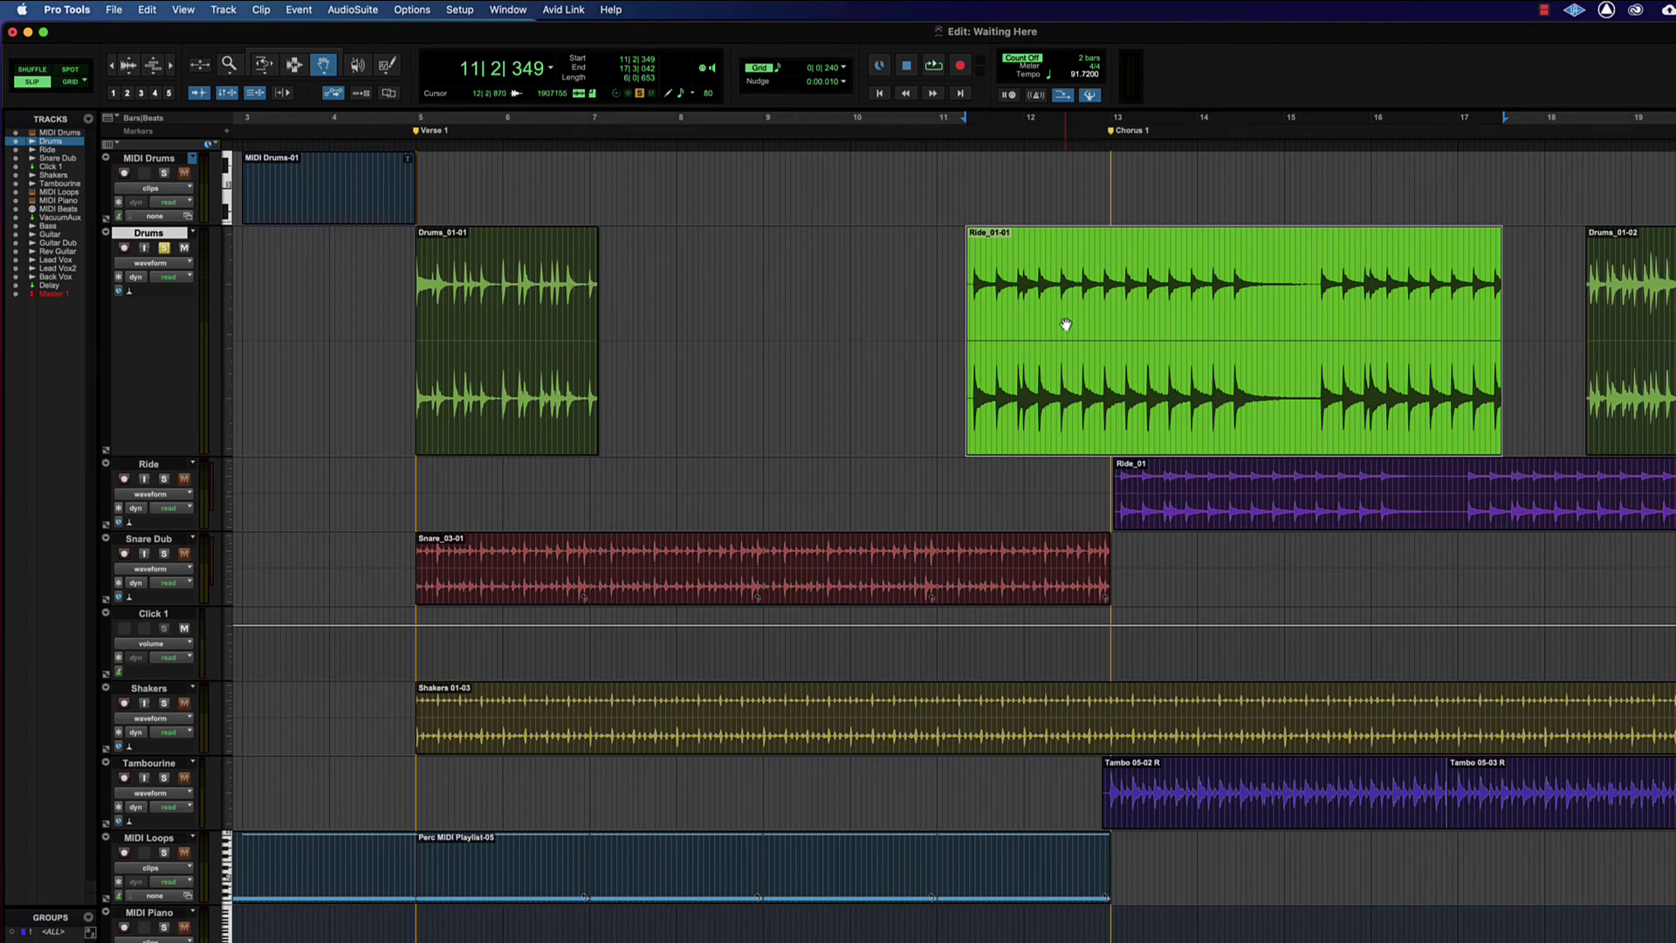
key("super+z")
key("super+z")
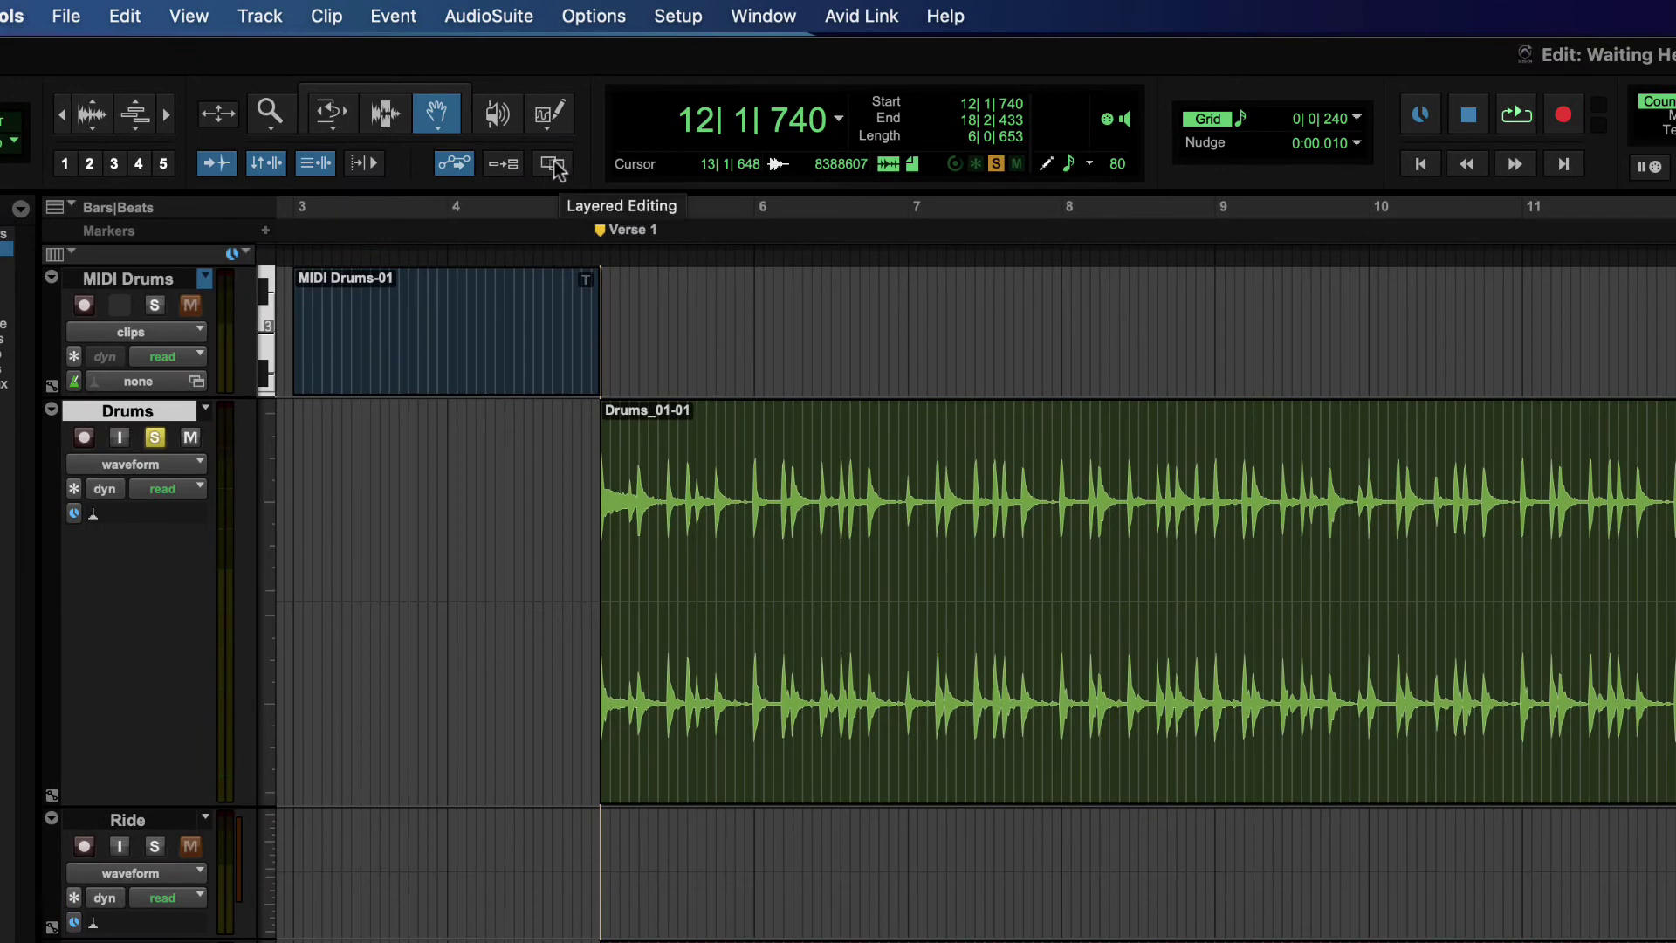
- With Layered Editing on, place Ride_01-01 over Drums_01-01 spanning roughly bars 8 to 10
left_click(553, 164)
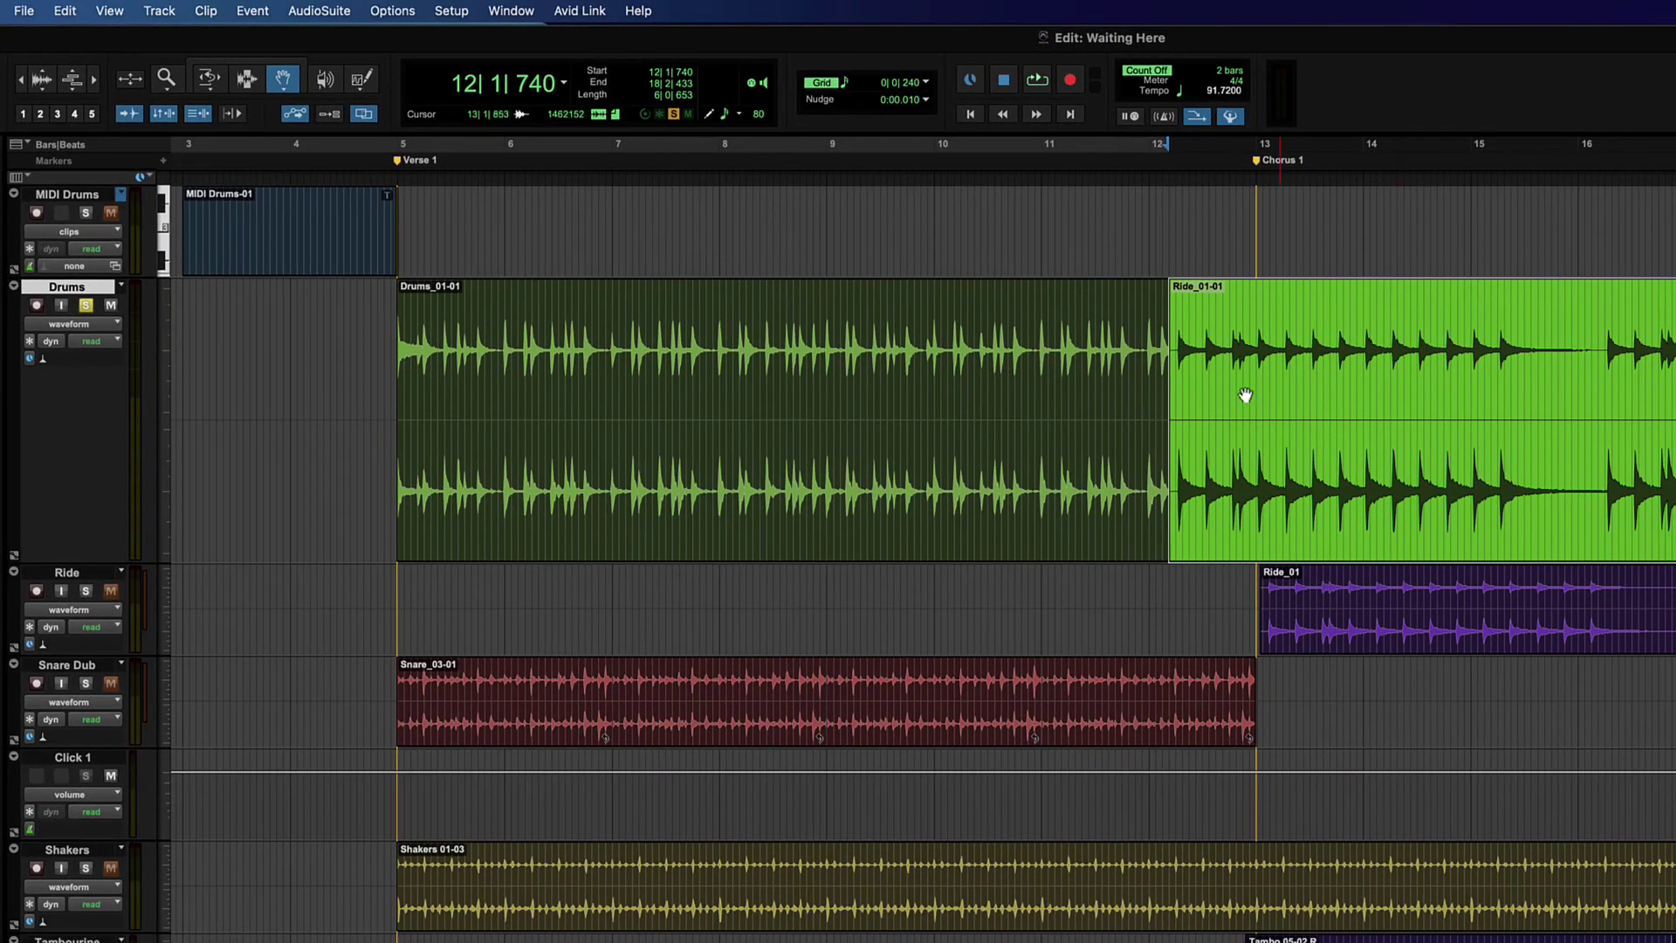
left_click_drag(1562, 400, 892, 365)
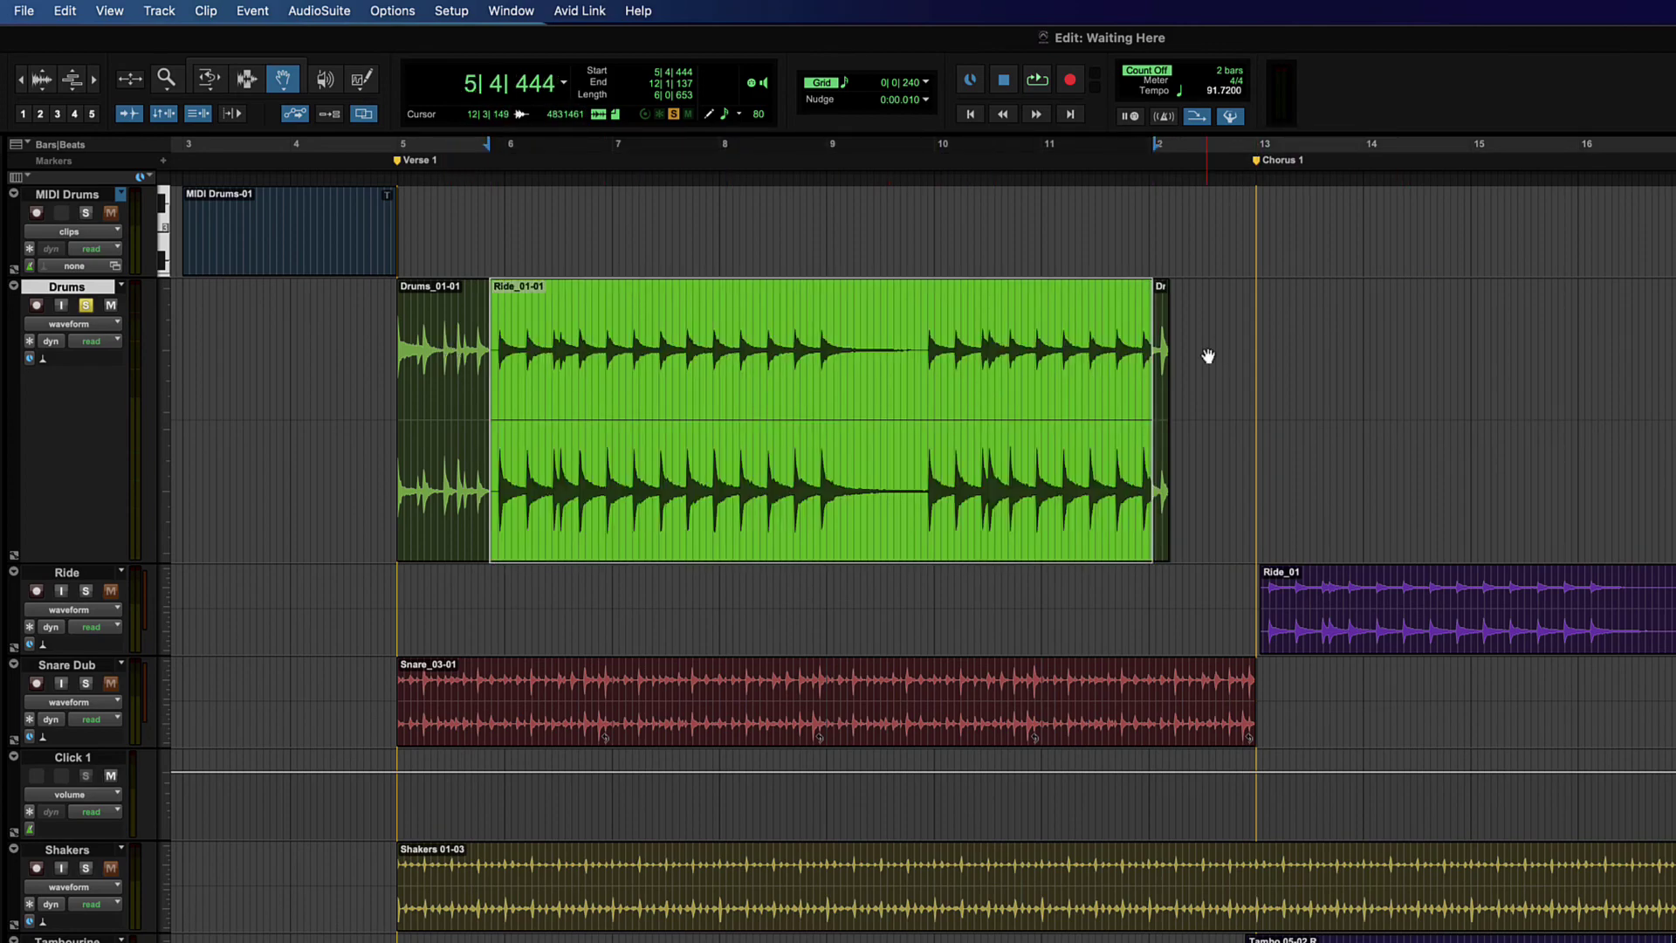
left_click_drag(617, 373, 1237, 402)
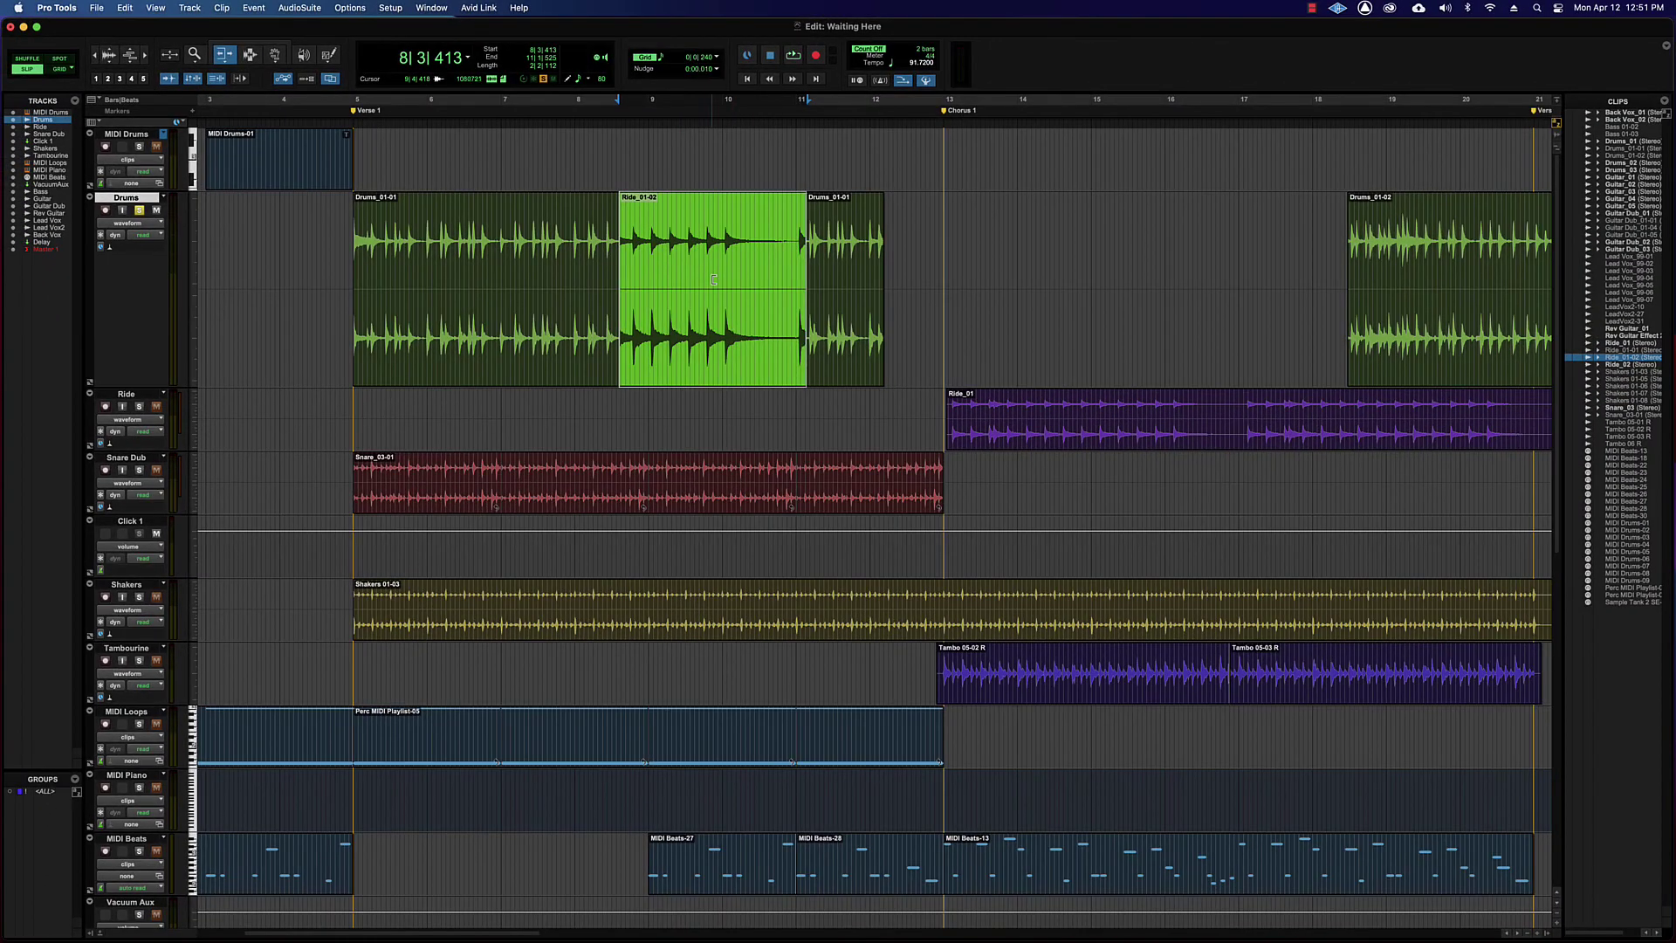
- Trim the Ride clip's end back to about 10|3 and extend the following Drums clip to meet it
key("super+z")
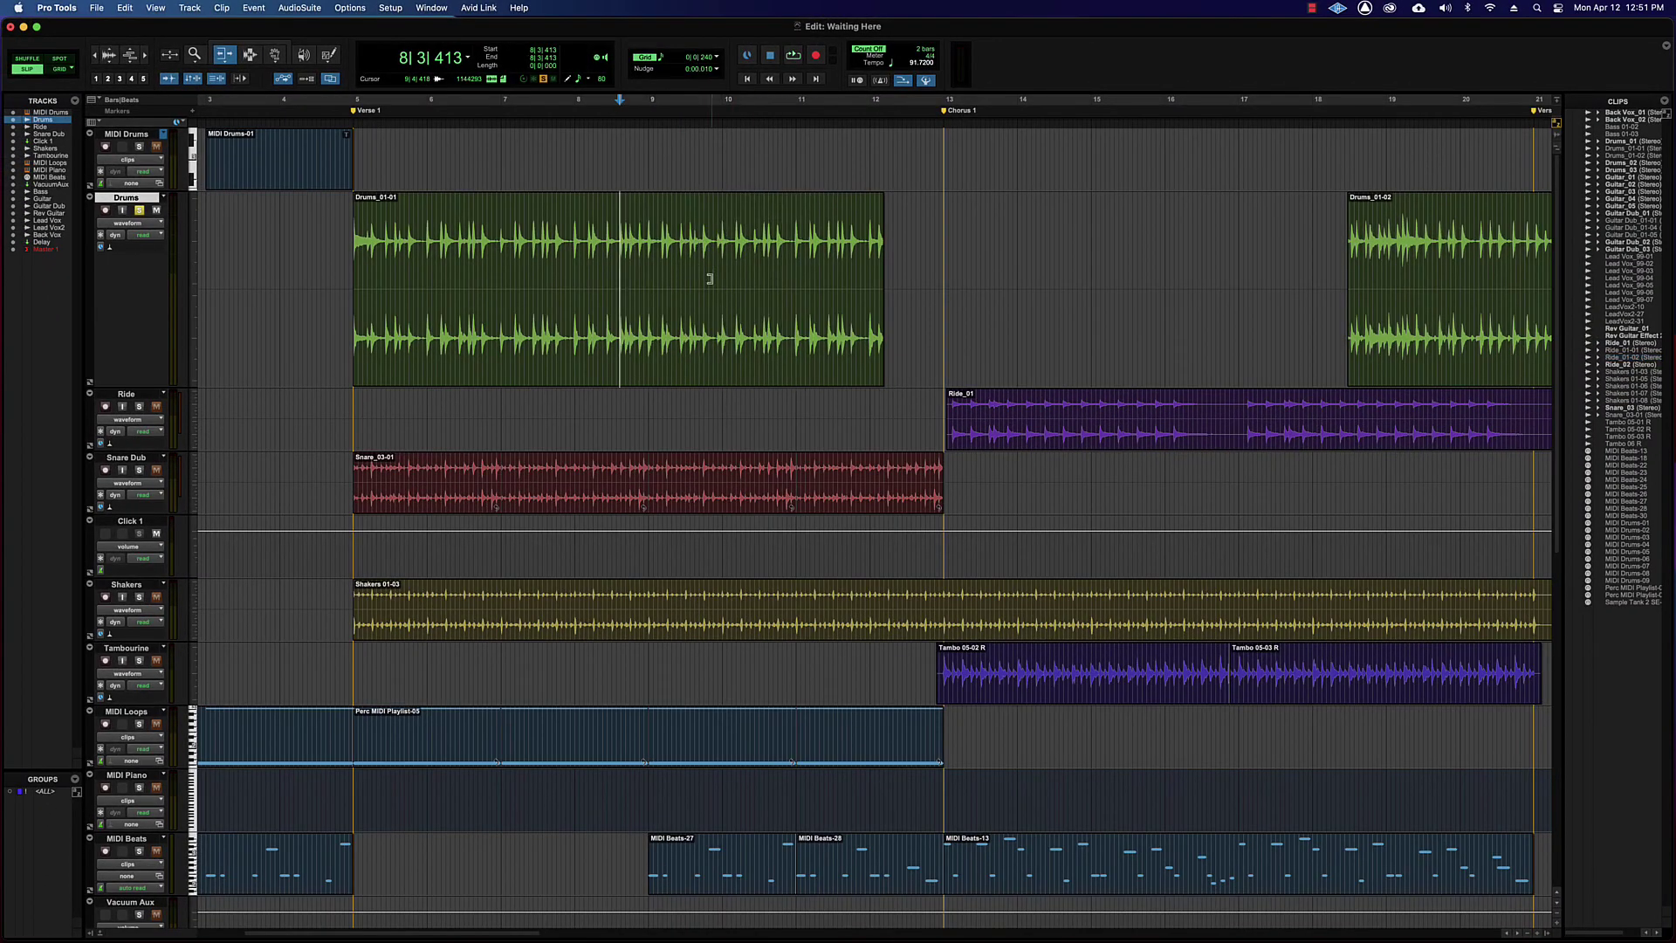
key("super+shift+z")
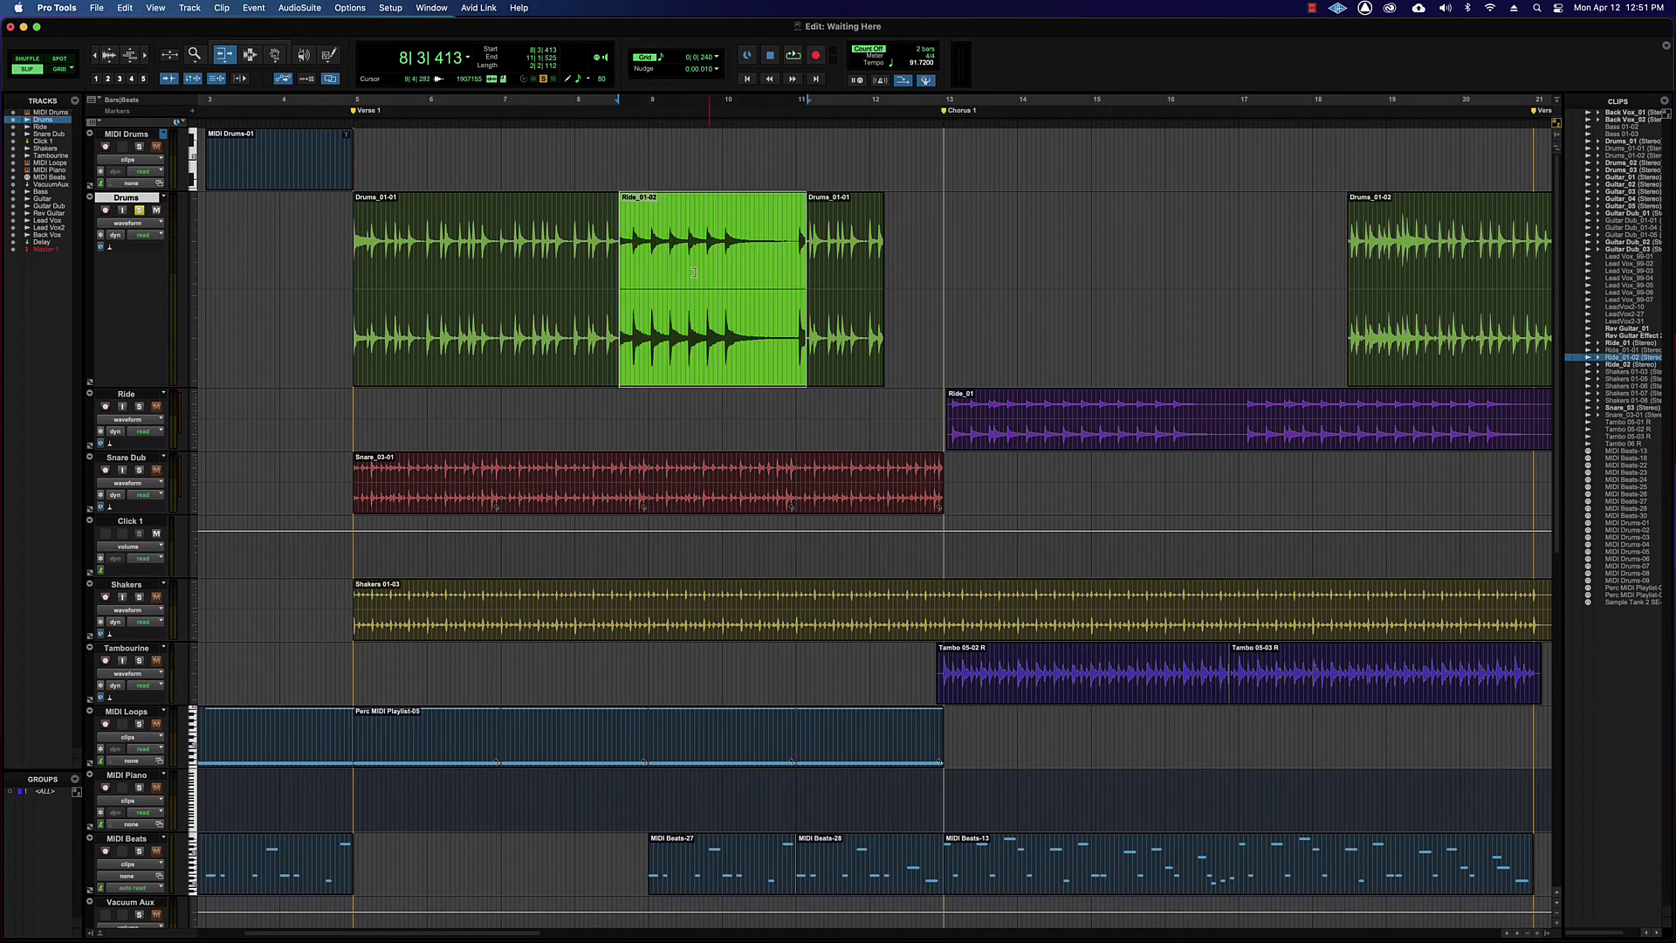
mouse_move(804, 263)
left_mouse_down()
mouse_move(736, 265)
mouse_move(820, 265)
mouse_move(780, 267)
left_mouse_up()
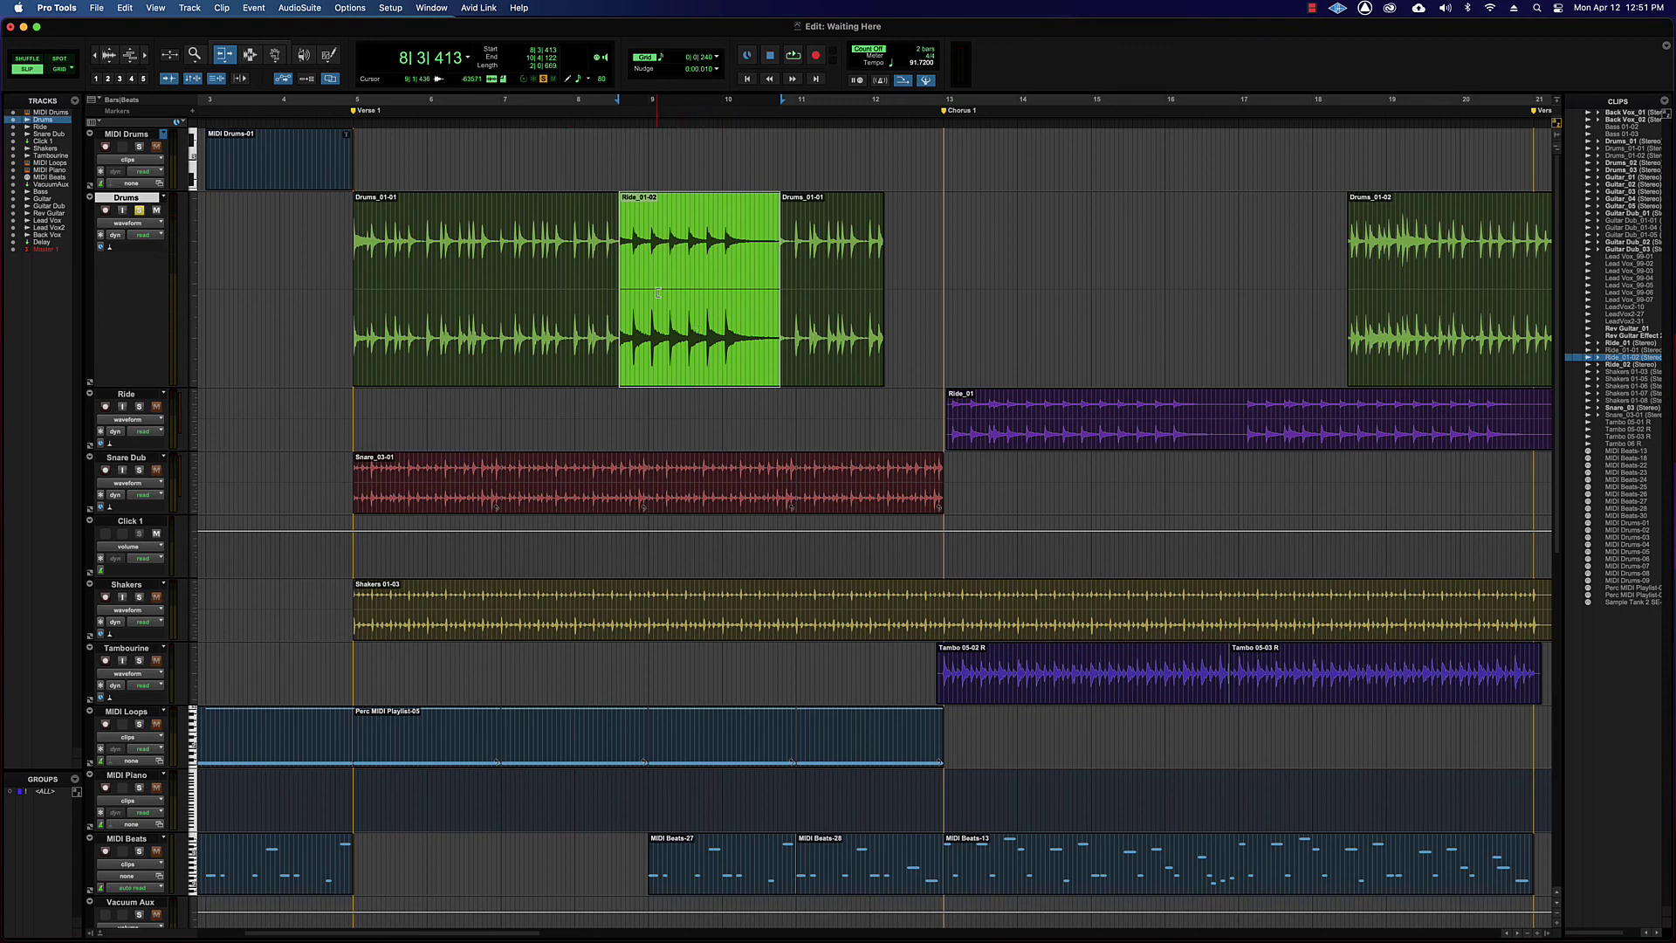
left_click_drag(782, 267, 722, 307)
key("F8")
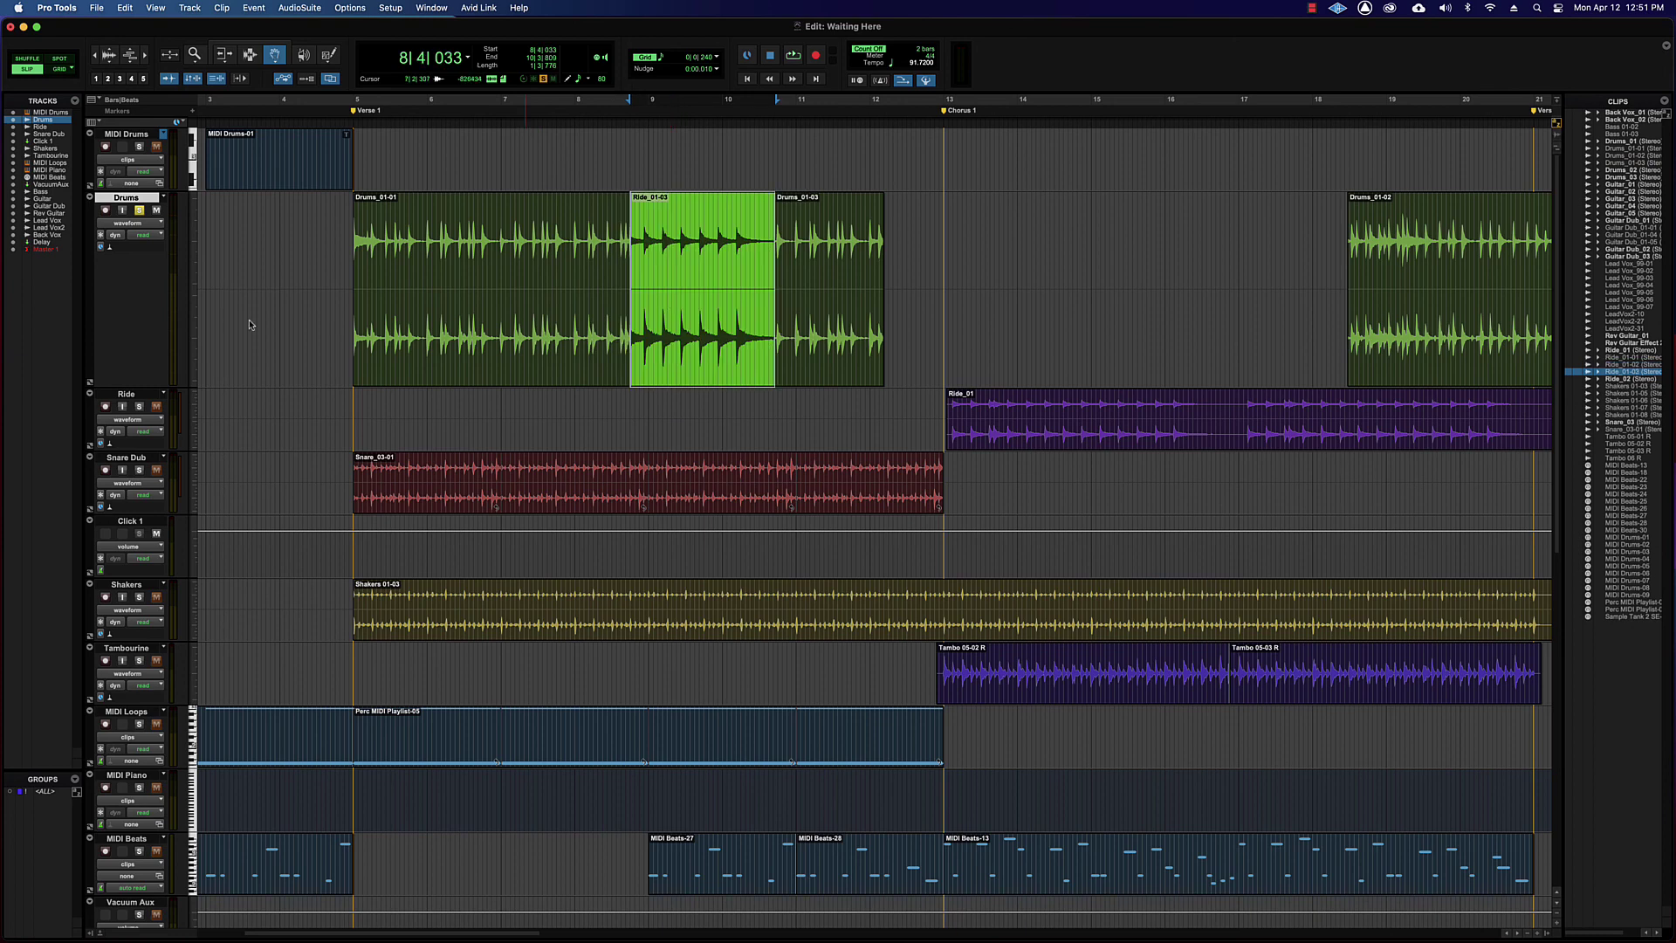